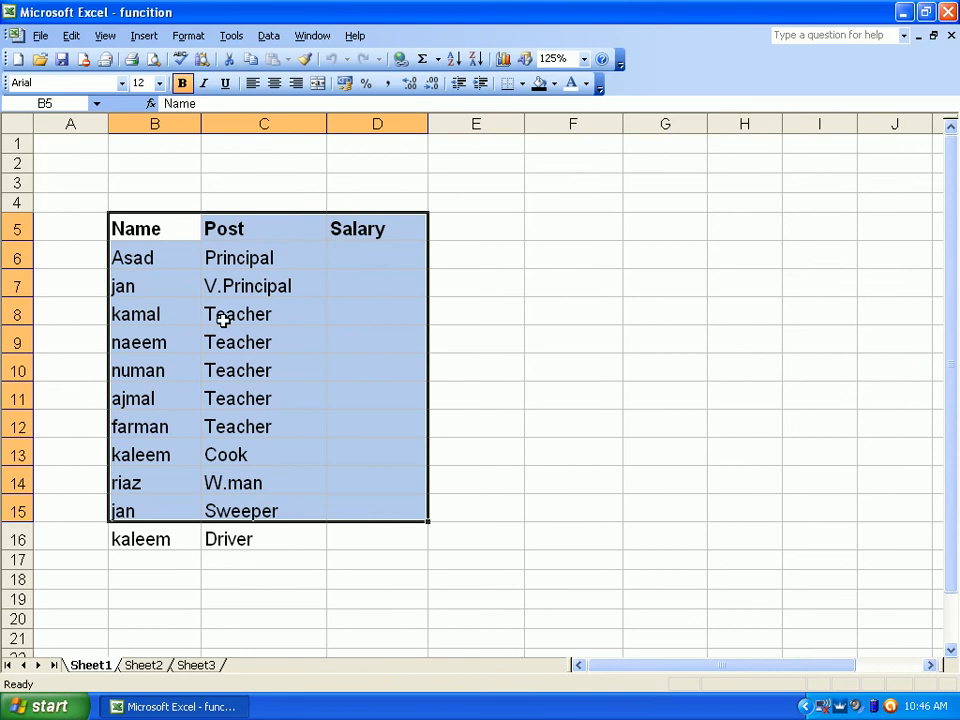
Step: Copy the name and post entries in B6:C16 and paste them directly below the list, starting at B17
click(167, 230)
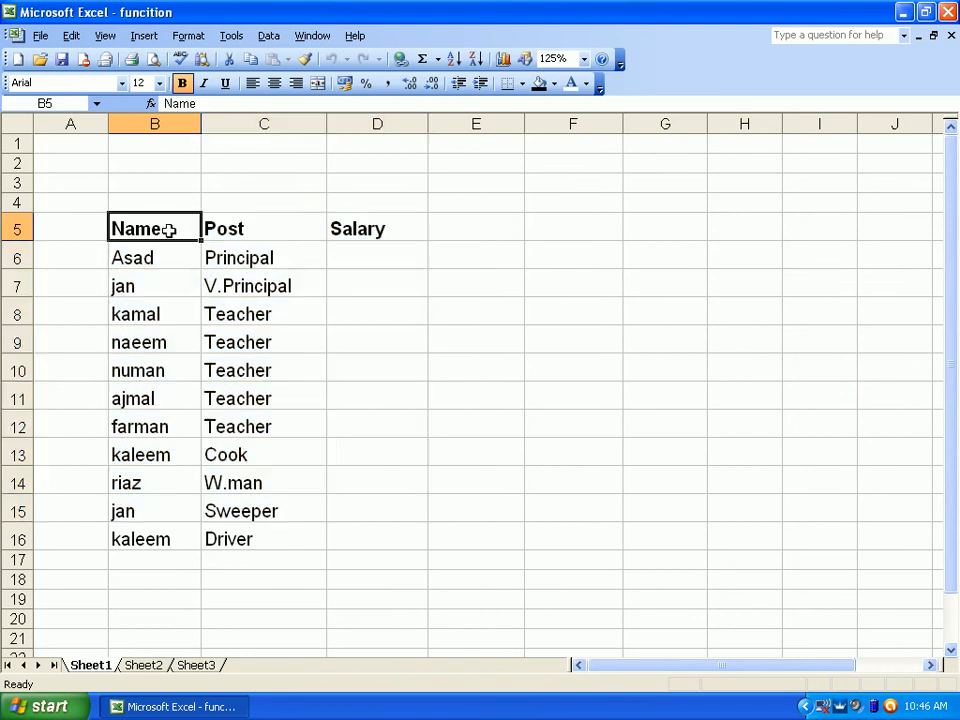
click(239, 227)
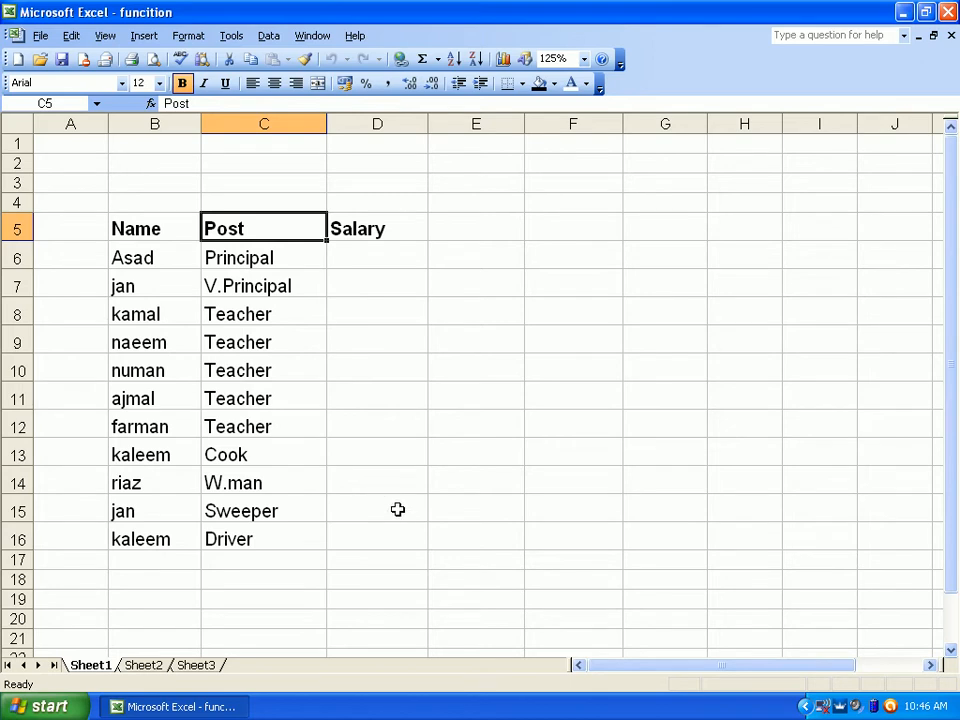
drag(166, 257, 231, 524)
key(ctrl+c)
scroll(212, 507, down, 1)
click(177, 502)
key(ctrl+v)
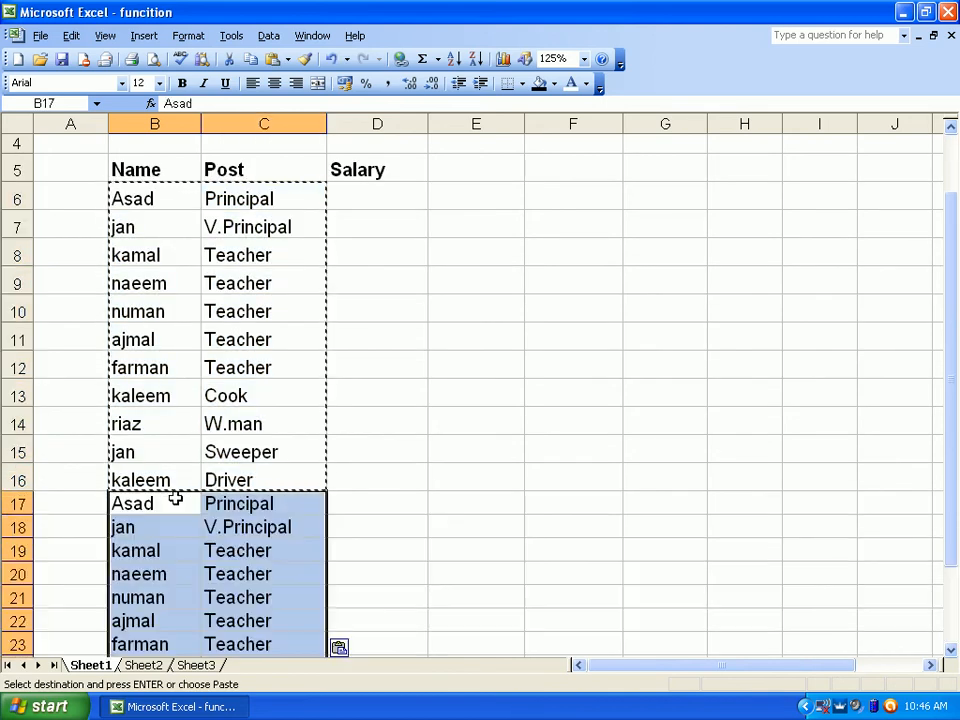
key(Escape)
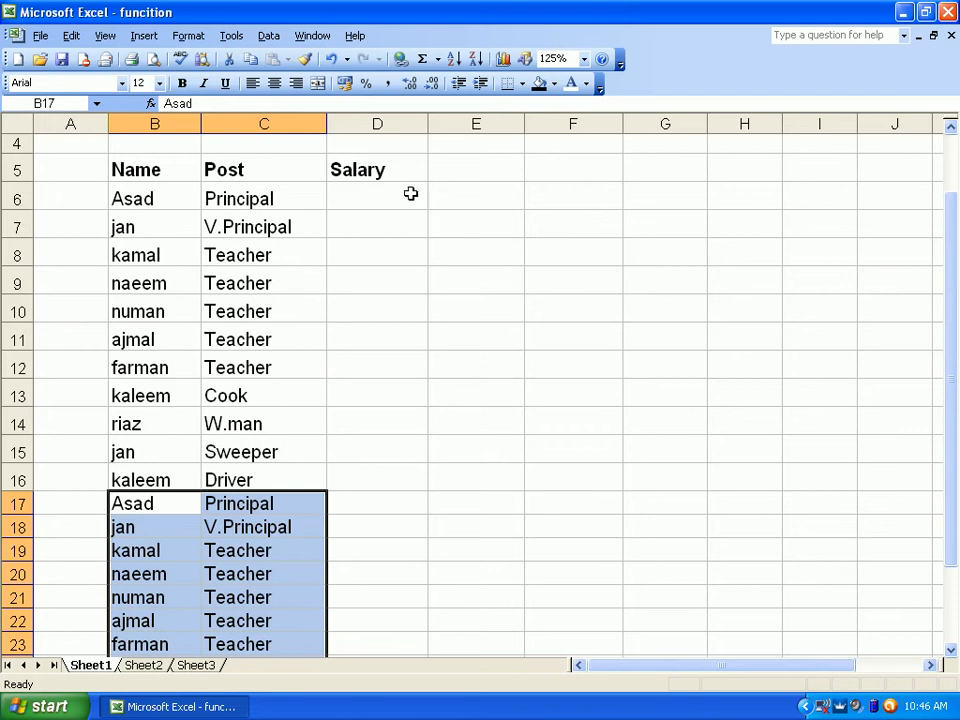
Step: Delete rows 17 and 18, the duplicated Principal and V.Principal entries
click(400, 193)
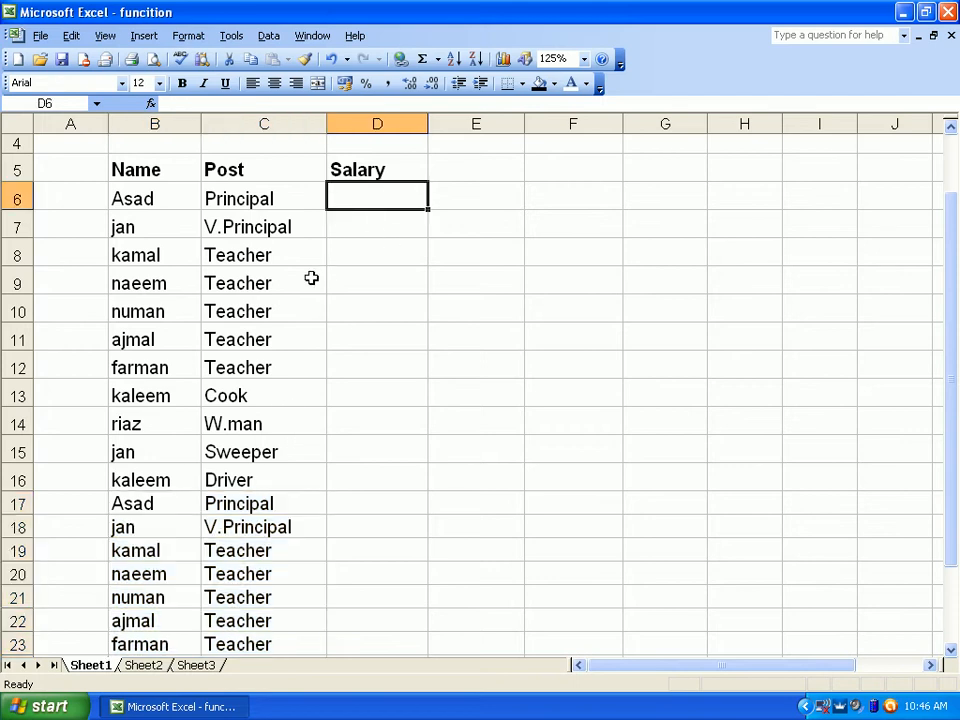
scroll(318, 280, up, 1)
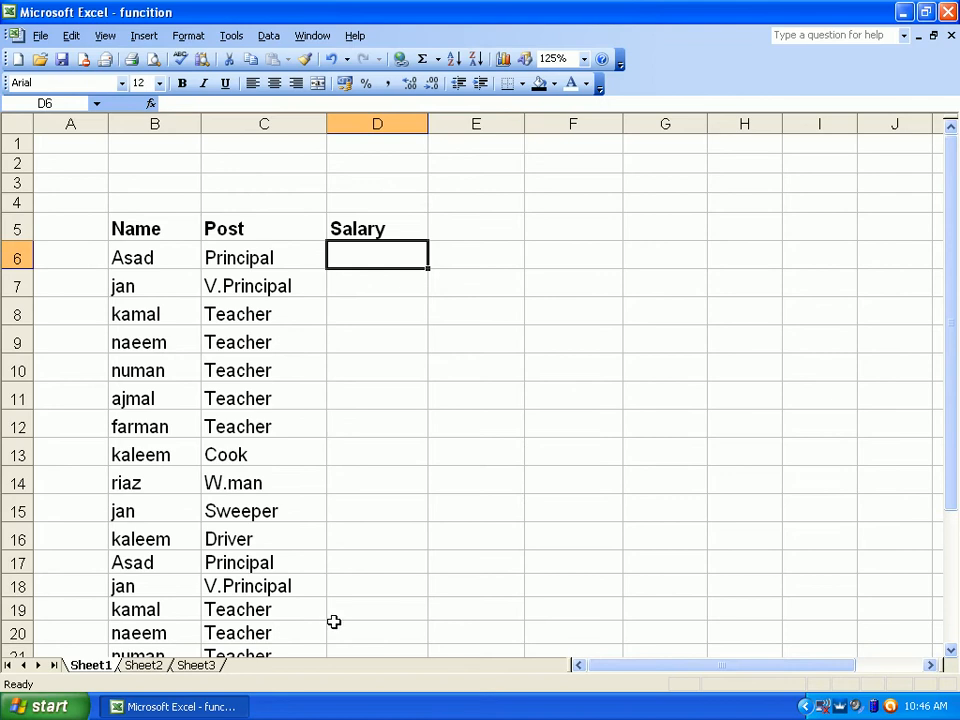
click(17, 563)
drag(17, 563, 17, 585)
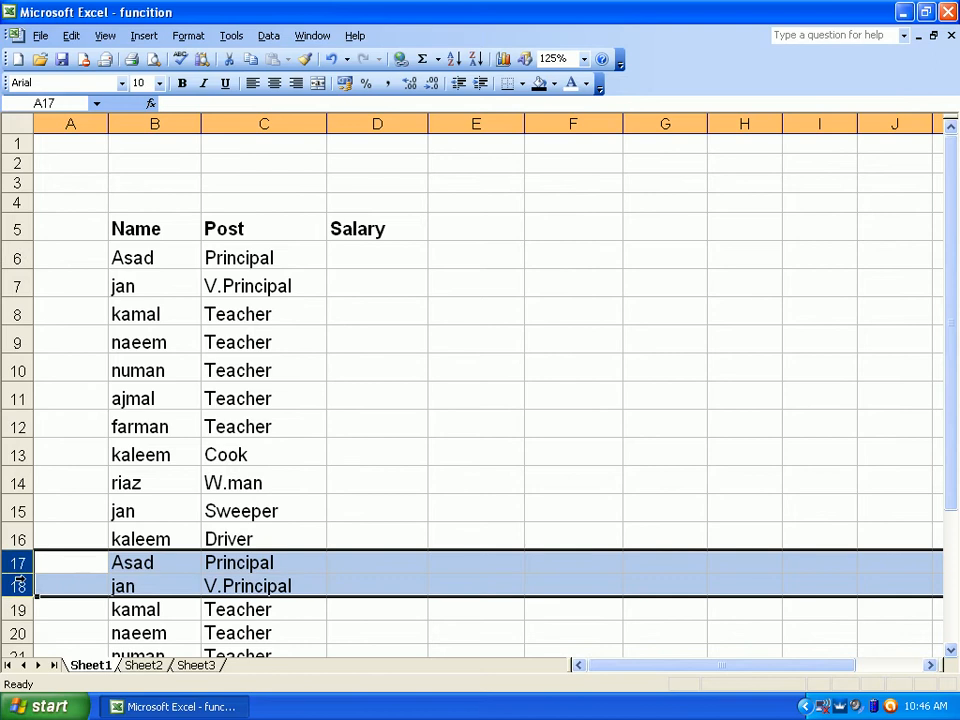
right_click(17, 562)
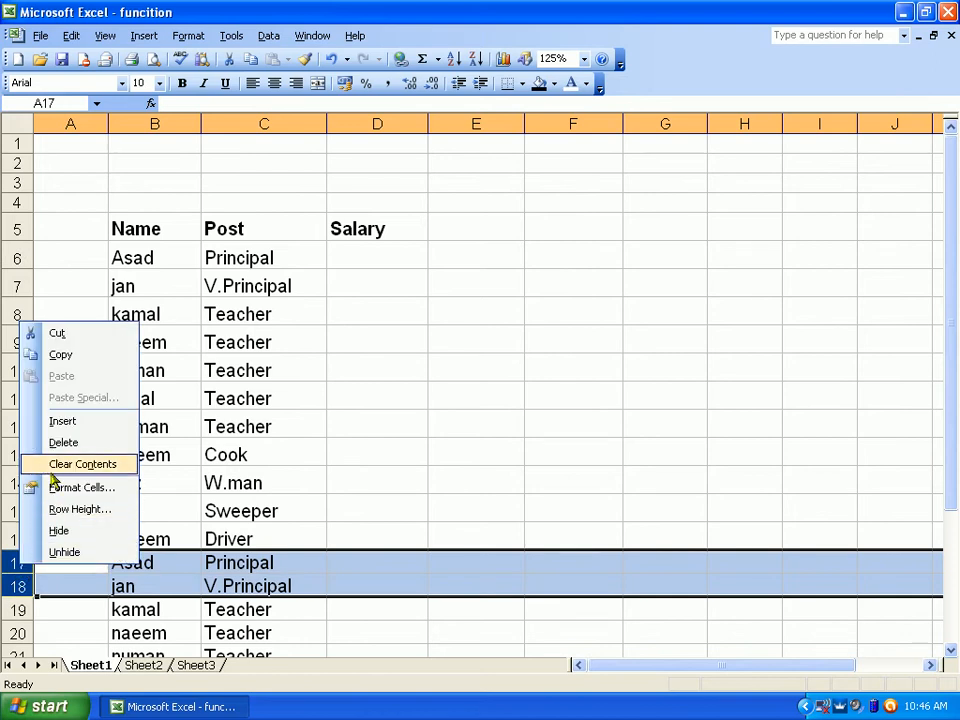
click(62, 442)
click(375, 435)
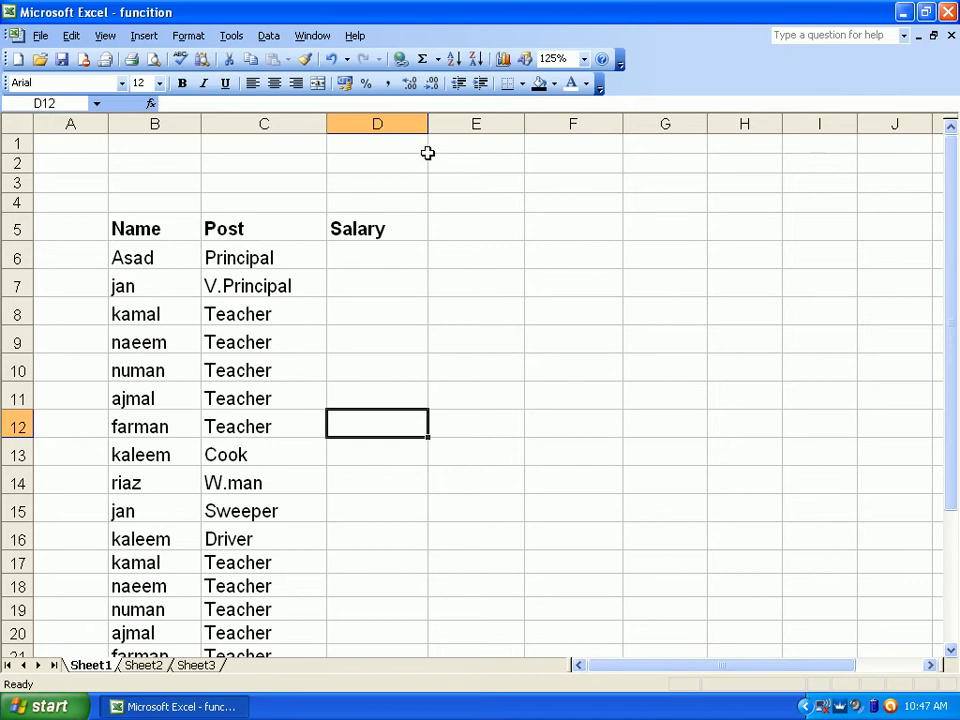
Step: Widen the Salary column slightly and begin an IF formula in D6 that returns 6000 when C6 is "Principal"
drag(428, 124, 448, 124)
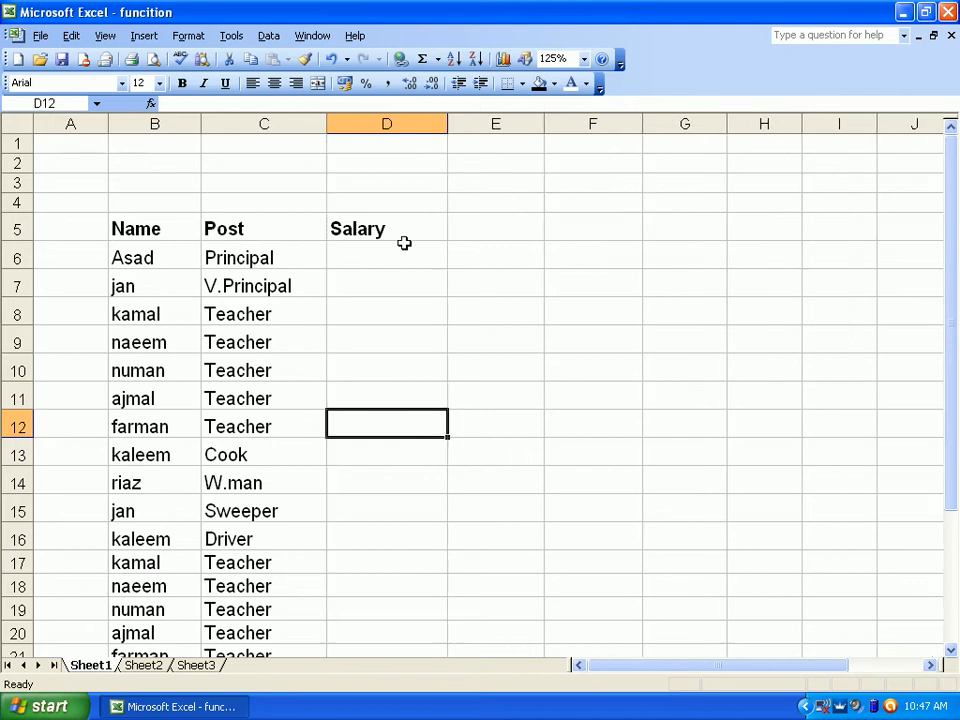
click(407, 257)
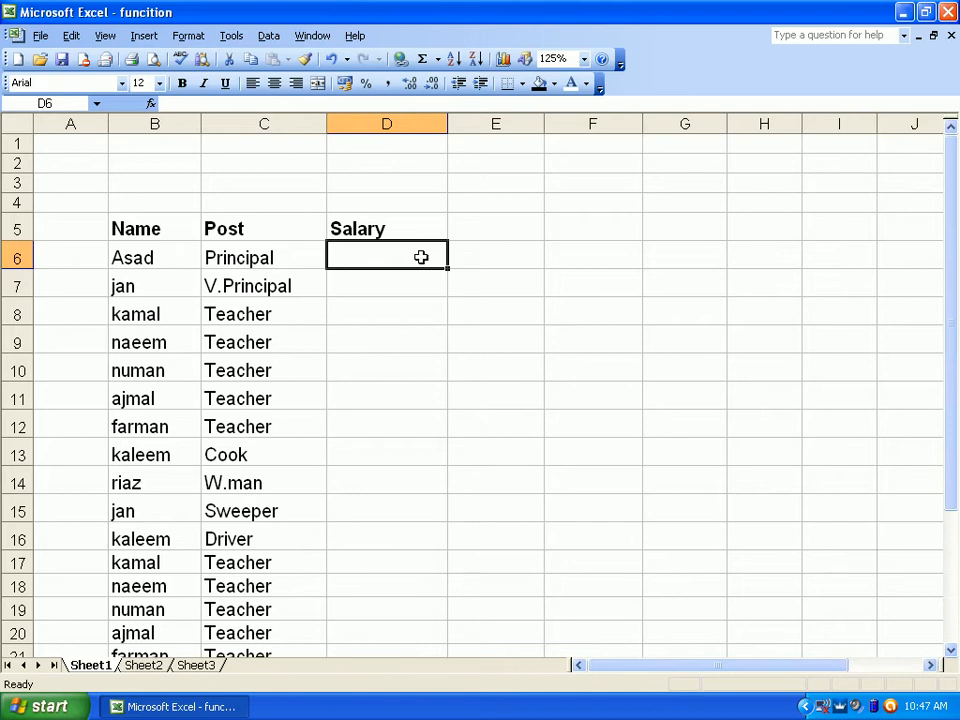
text(=)
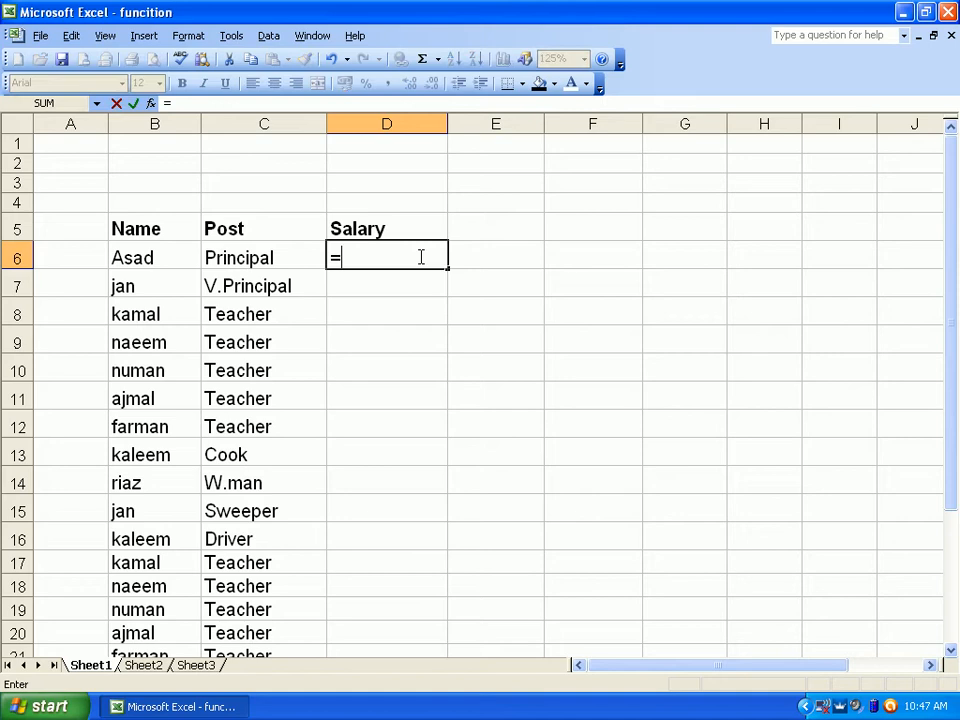
text(if()
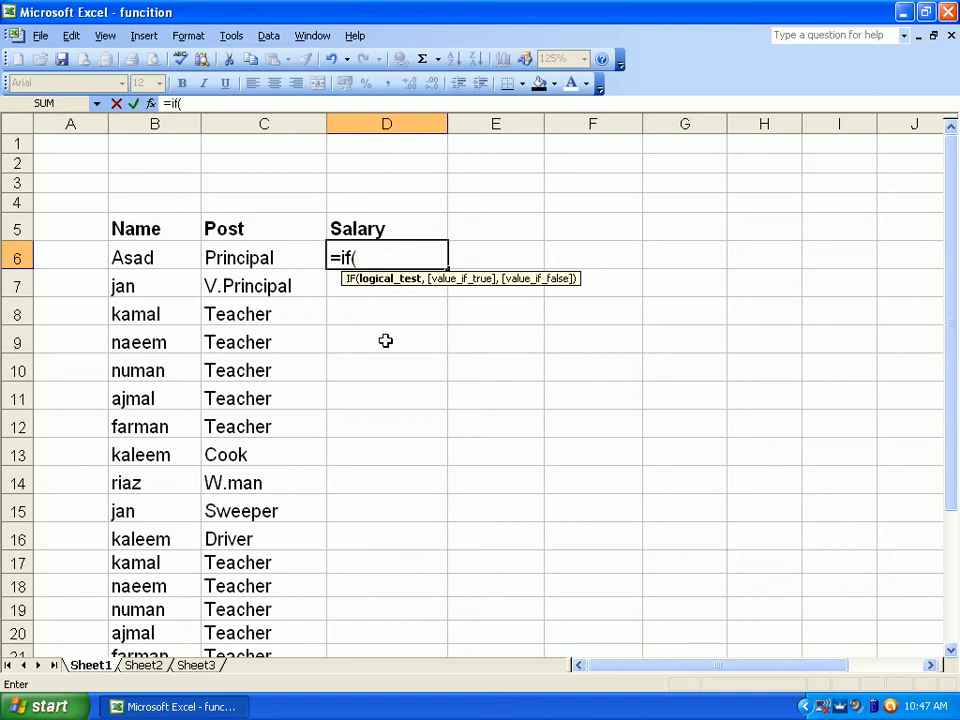
click(258, 259)
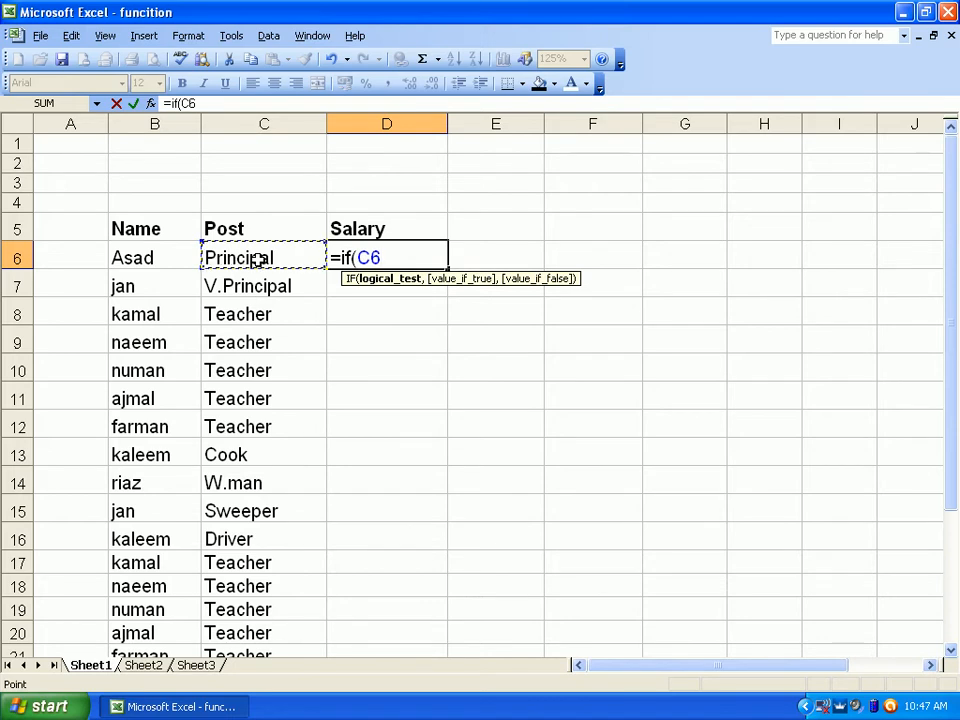
text(=)
text("Prin)
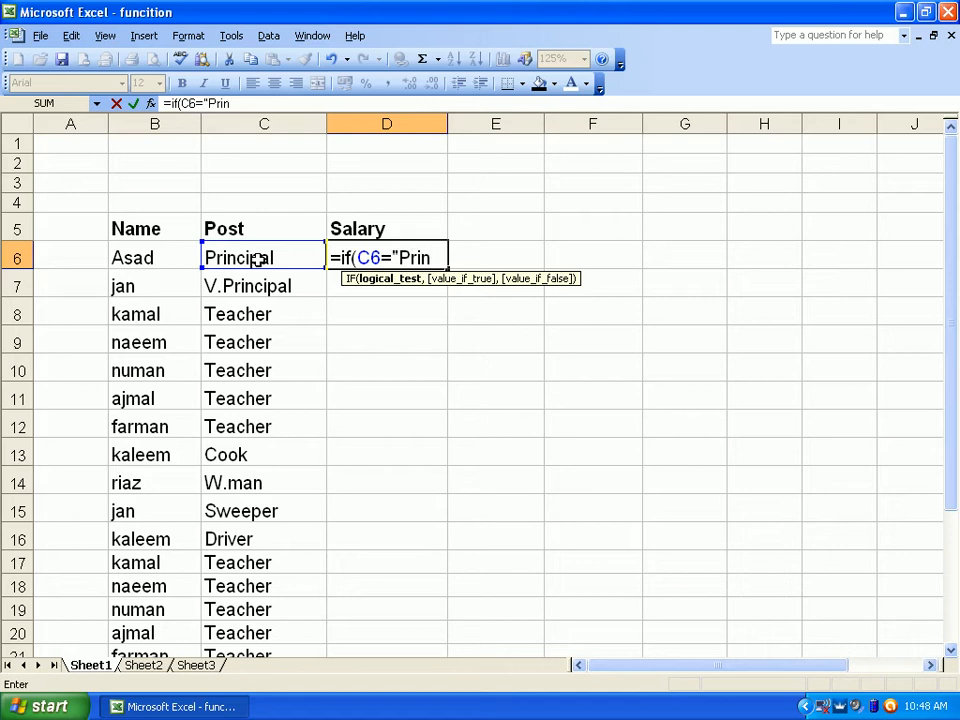
text(cipal")
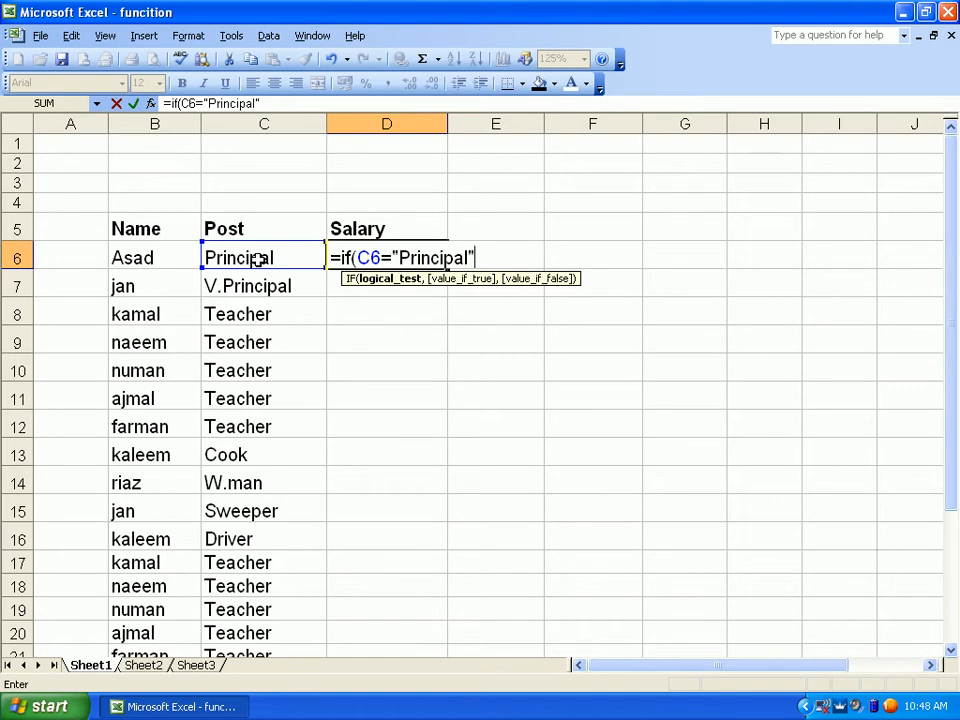
text(,)
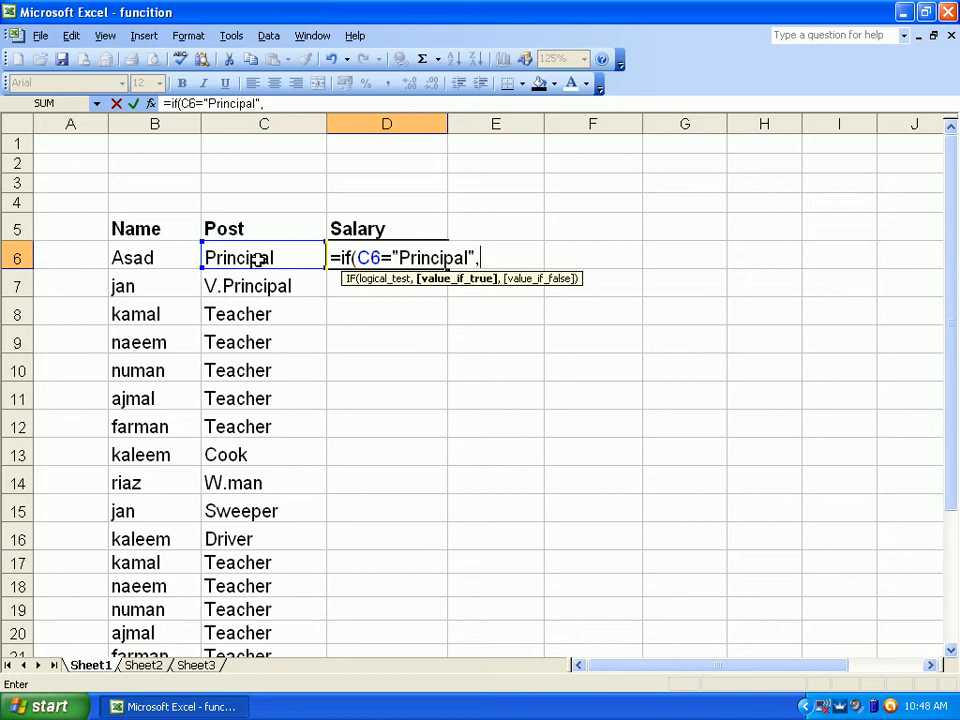
text(6000)
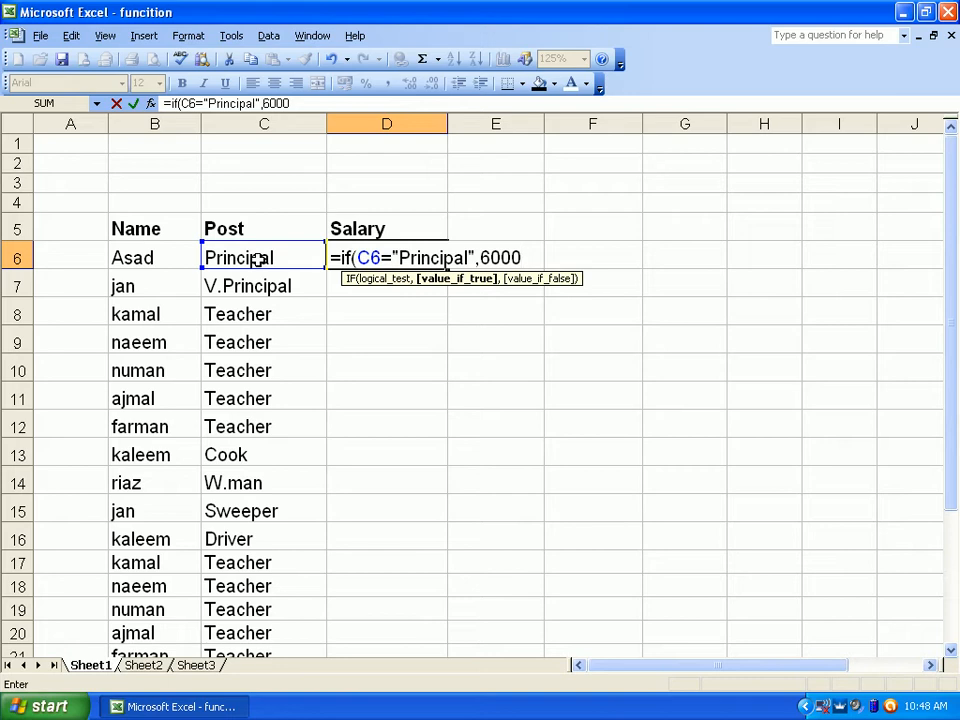
Step: Nest a second IF in the D6 formula that returns 5500 when C6 is "V.Principal"
text(,)
text(if()
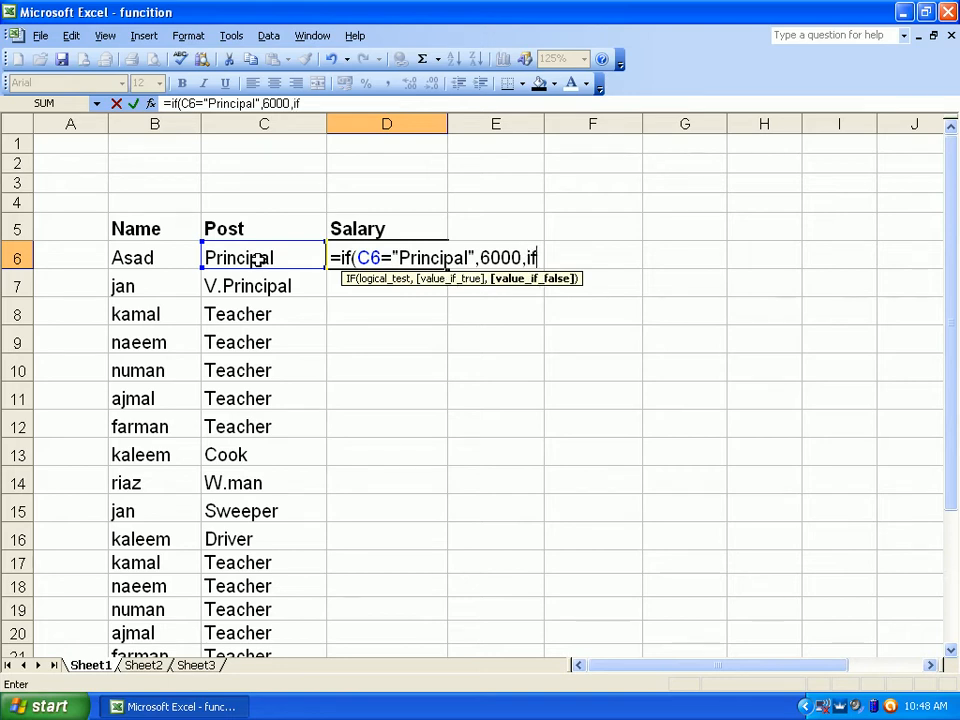
click(258, 259)
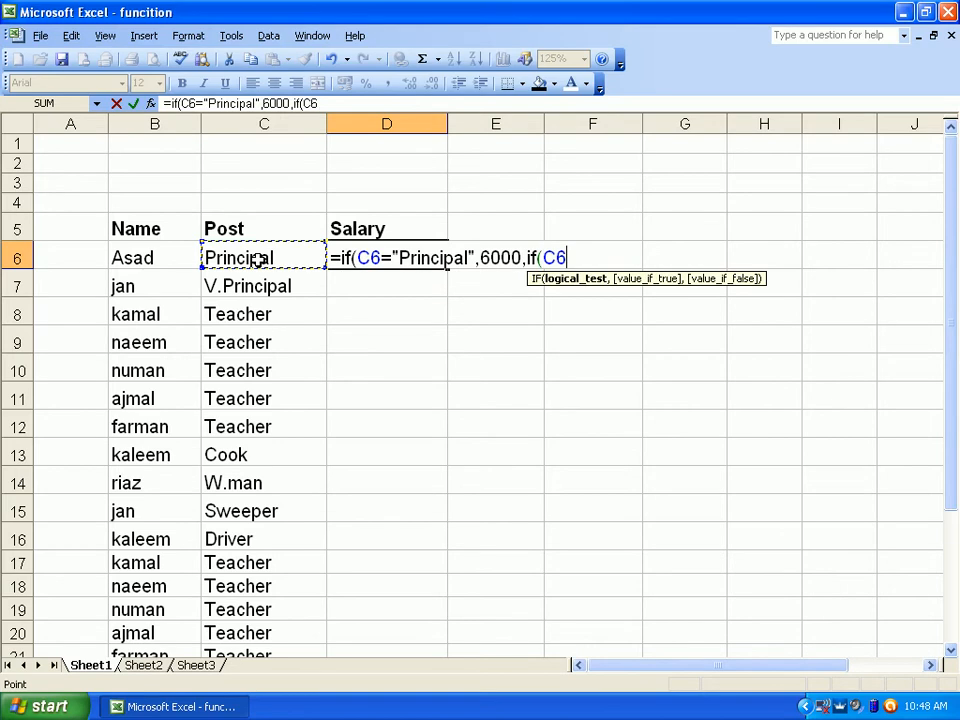
text(="V.Principal)
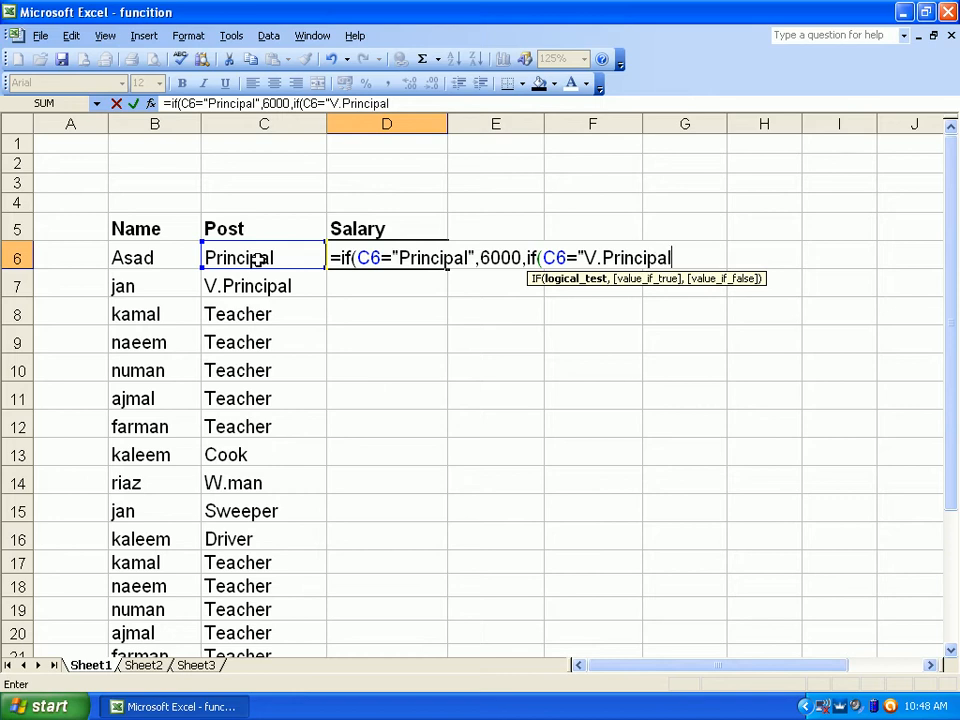
text(",)
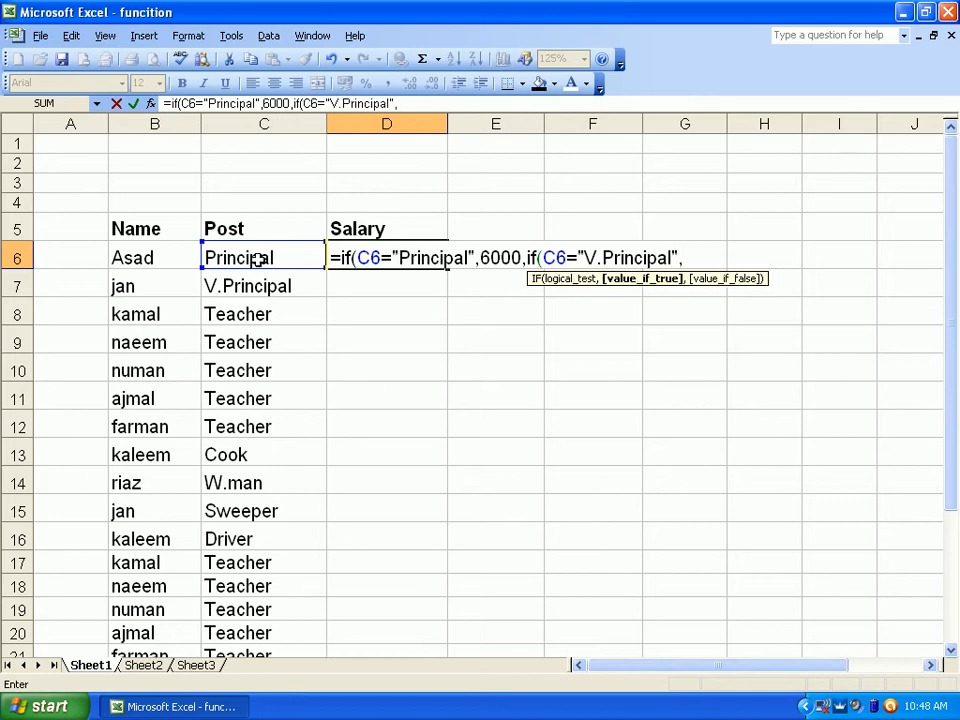
text(5500)
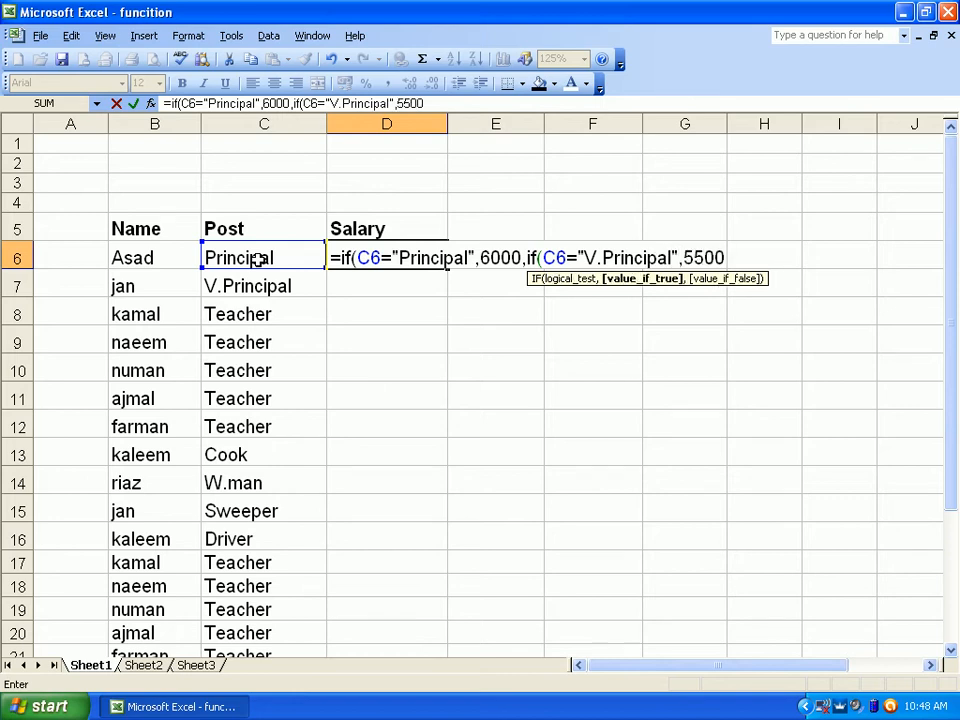
text(")
key(BackSpace)
Step: Nest a third IF in the D6 formula that returns 5000 when C6 is "Teacher"
text(,if()
click(258, 258)
text(="Teacher",)
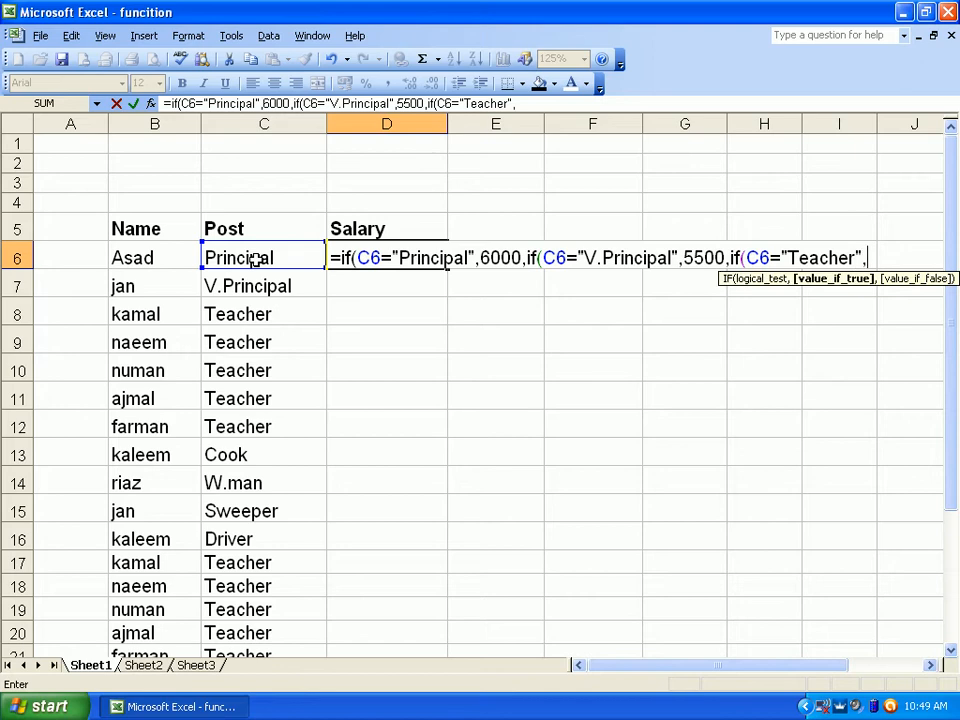
text(5000)
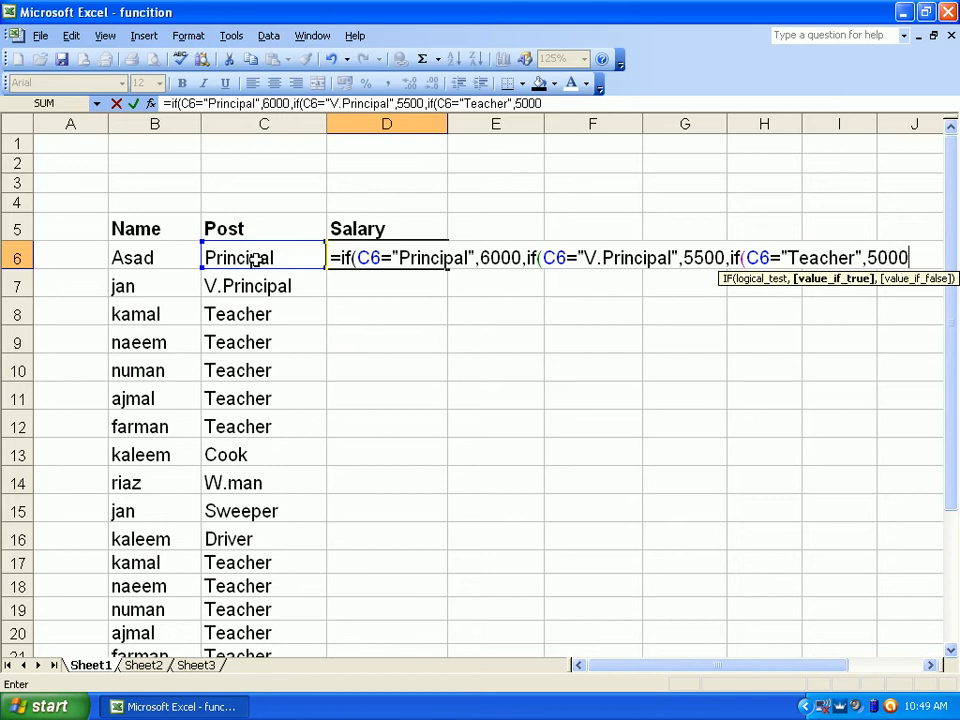
Step: Finish the D6 formula with 4500 as the value for all other posts, close the three IFs and enter it
text(,if()
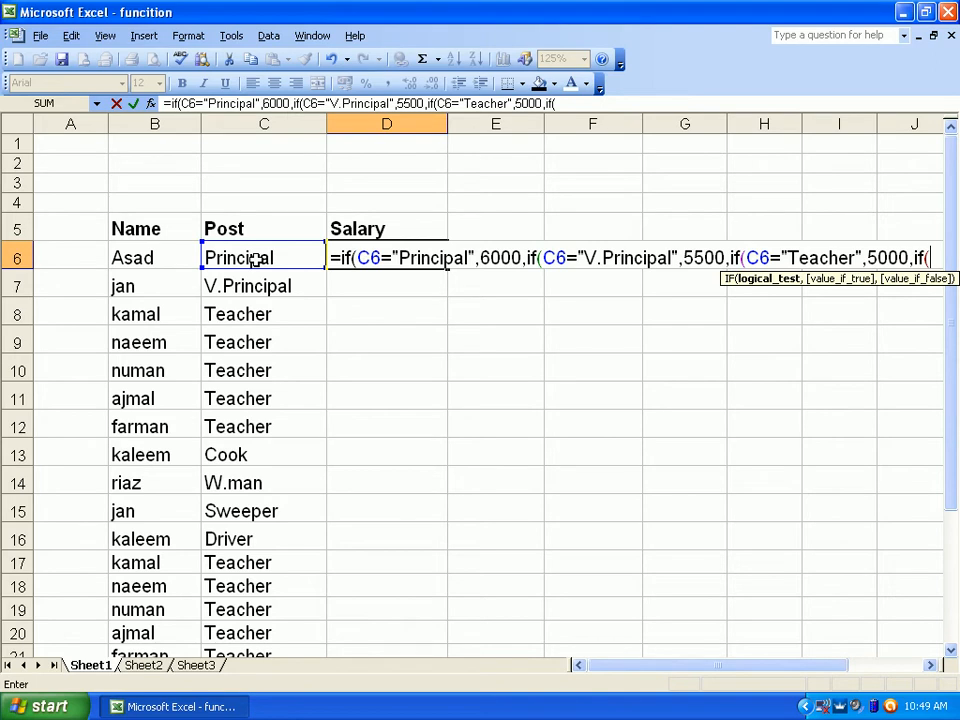
key(BackSpace)
key(BackSpace)
key(BackSpace)
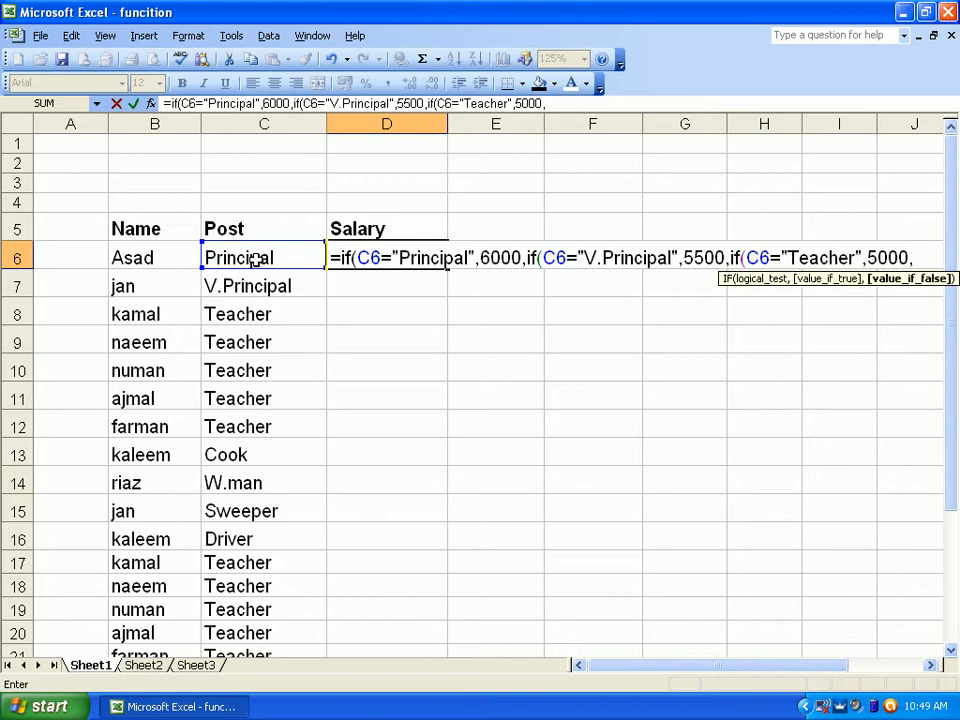
text(4500)
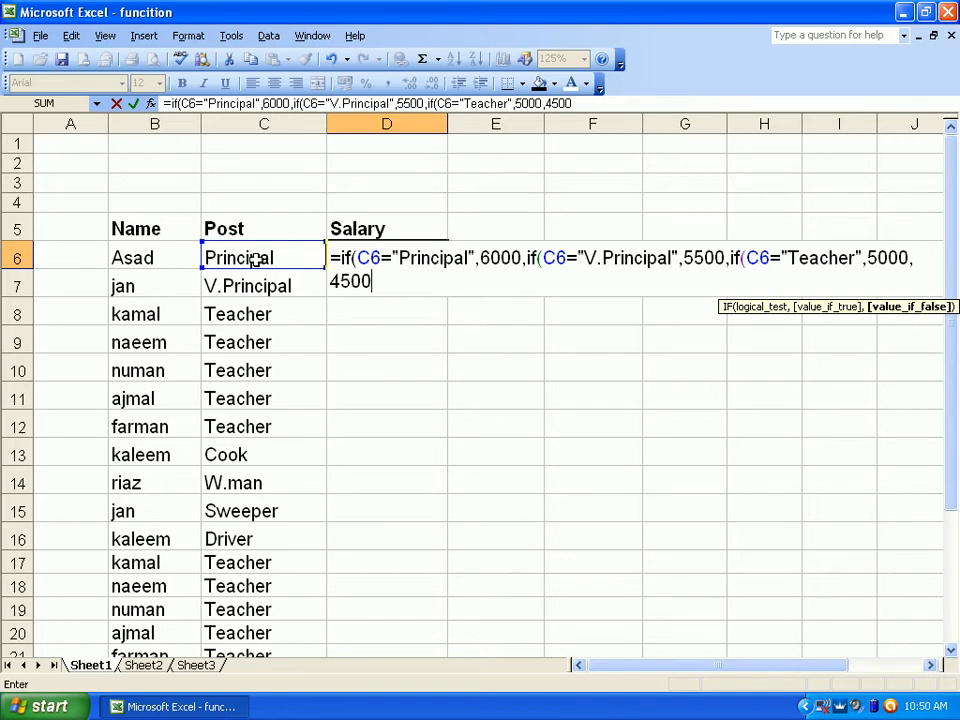
text())))
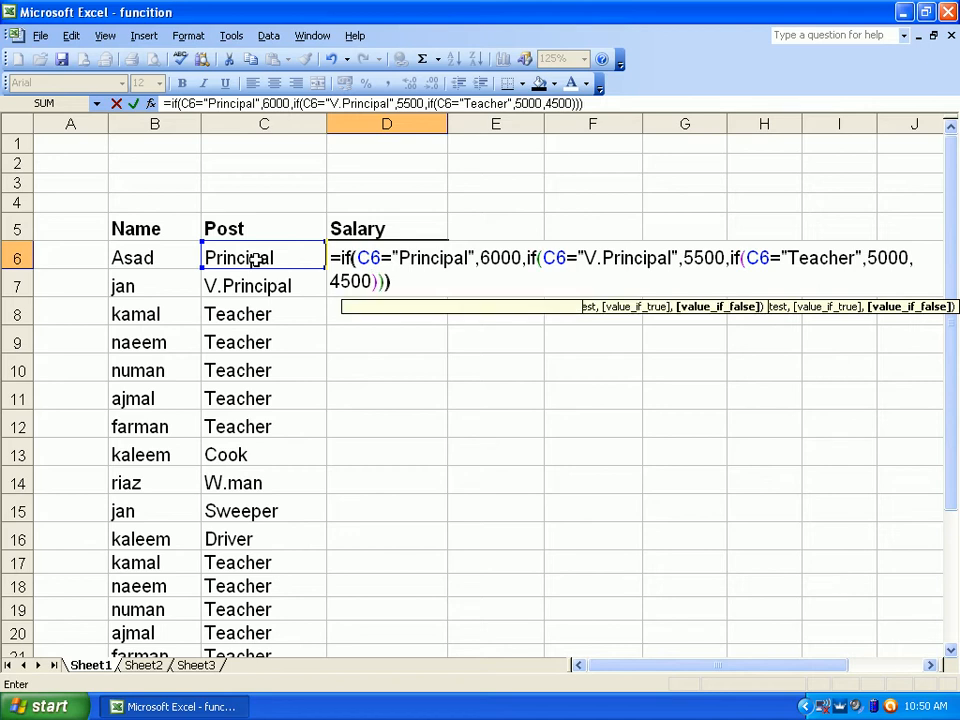
key(Return)
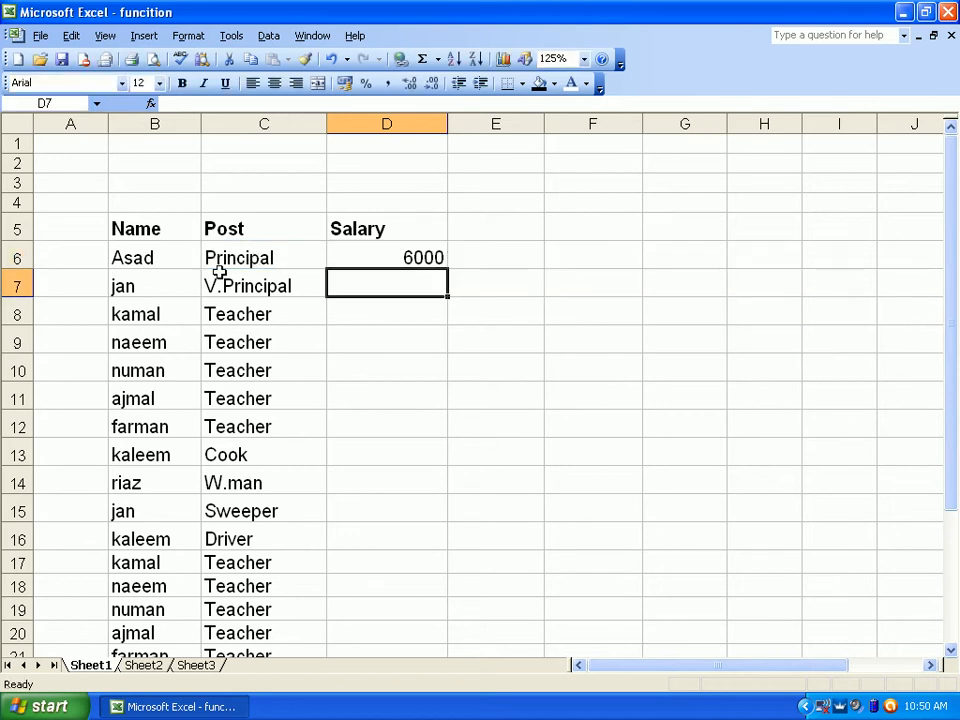
Step: Fill the salary formula from D6 down to the last employee in D25
click(427, 257)
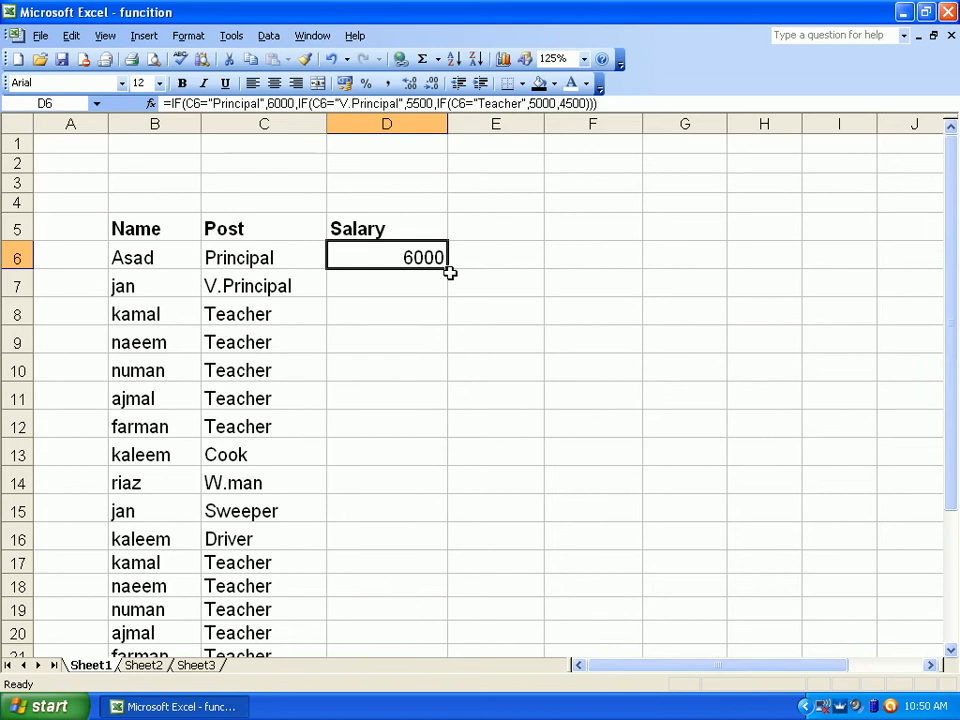
drag(449, 271, 435, 477)
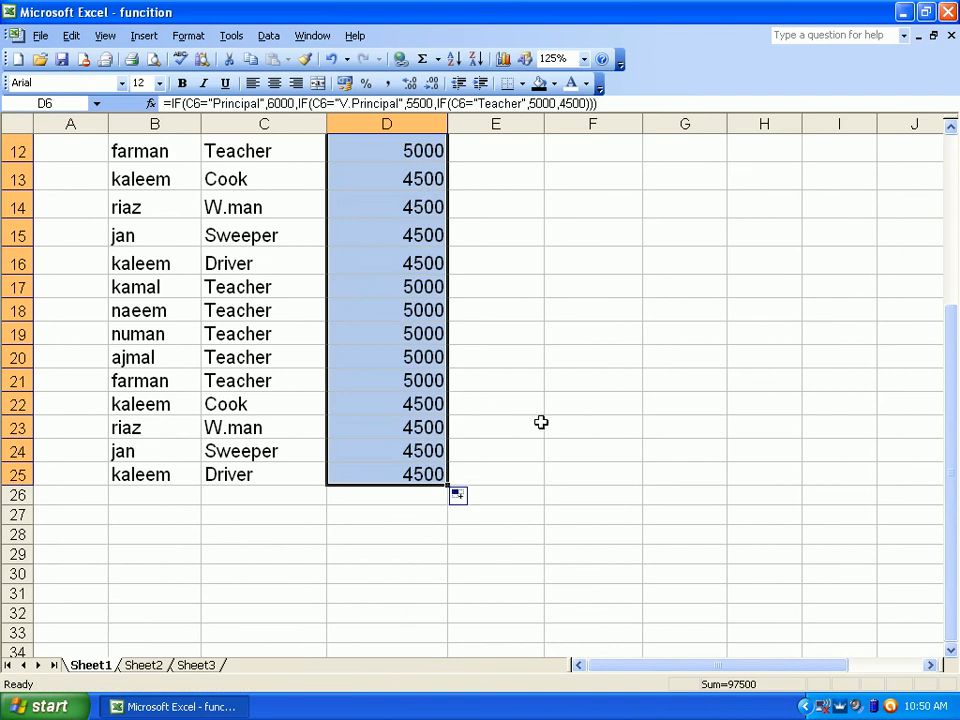
Step: Apply the currency format to the salaries in D6:D25 and widen column D a little to fit them
scroll(542, 422, up, 2)
scroll(644, 394, up, 2)
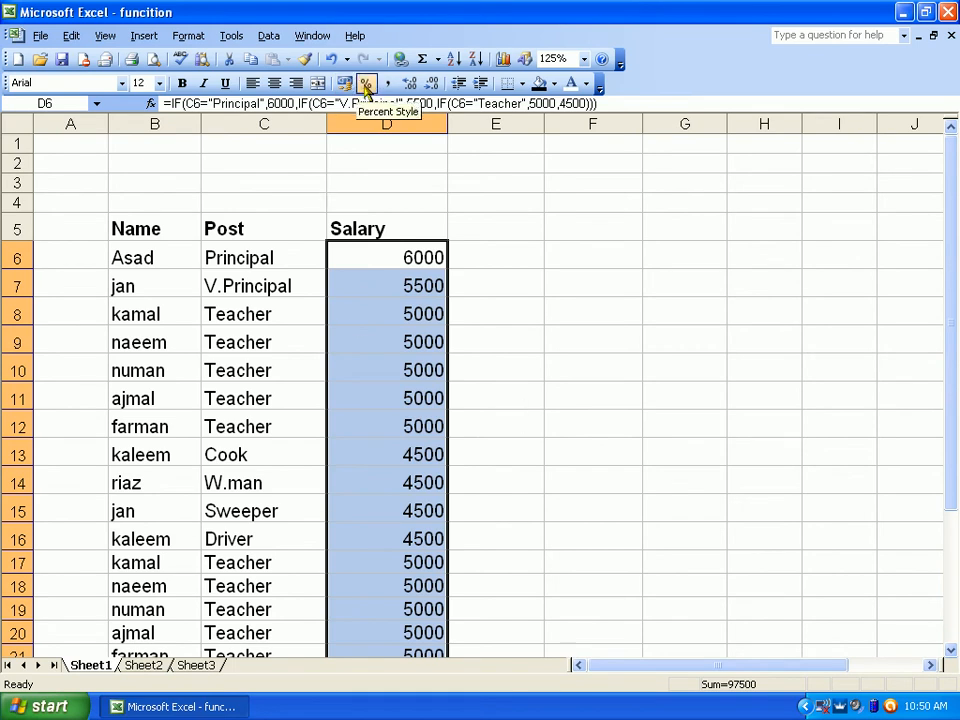
click(344, 82)
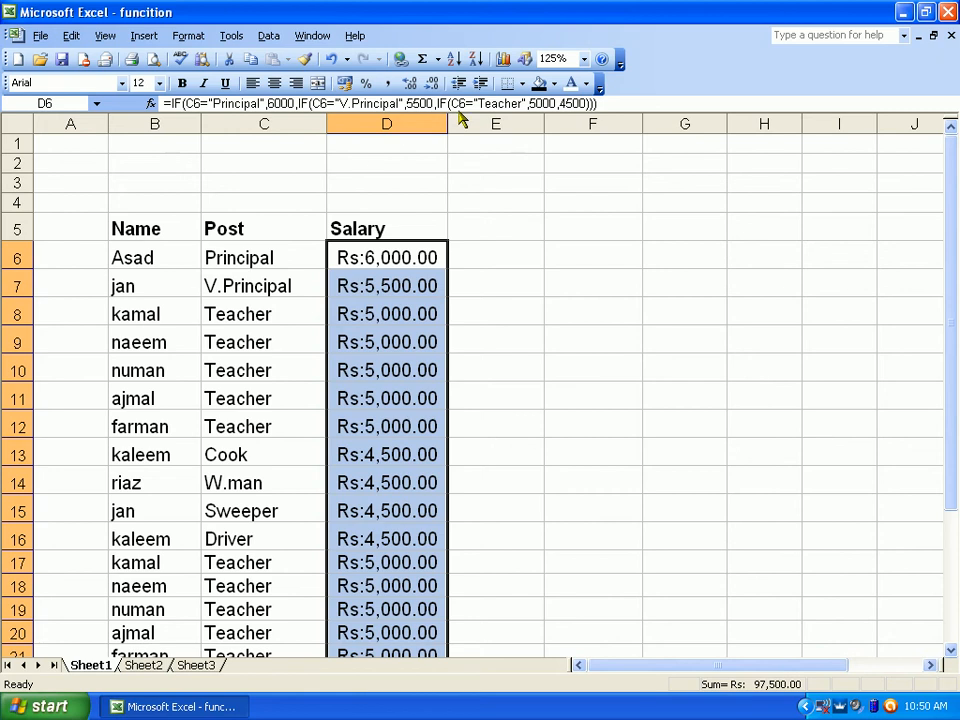
drag(447, 123, 460, 120)
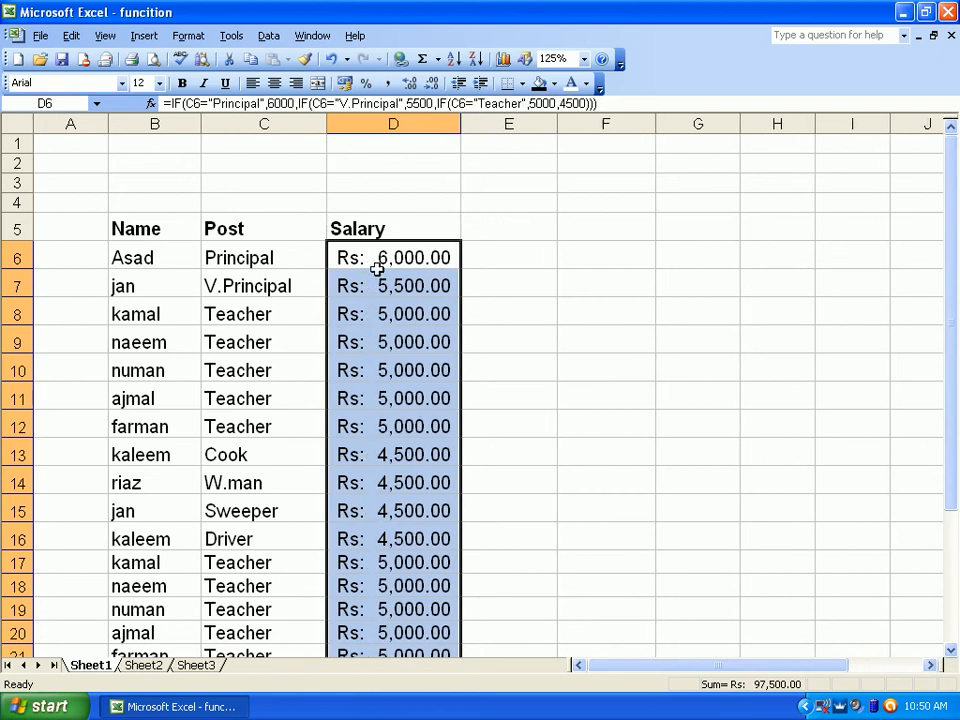
Step: Widen column E a little and enter the heading "%age" in E5 beside Salary
drag(557, 130, 582, 137)
click(549, 219)
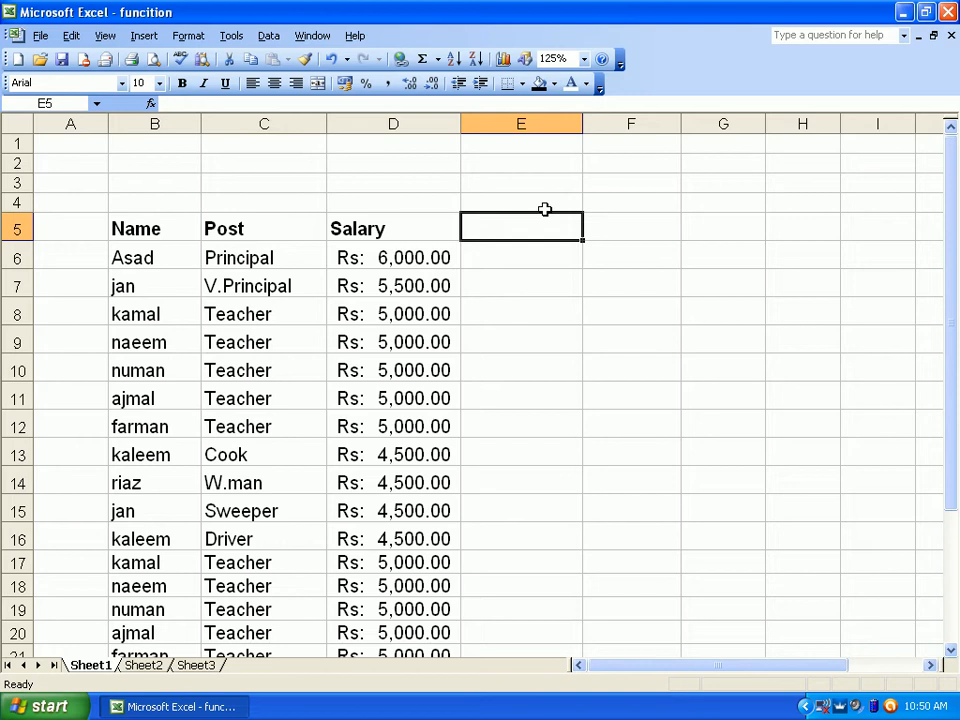
text(%age)
key(Return)
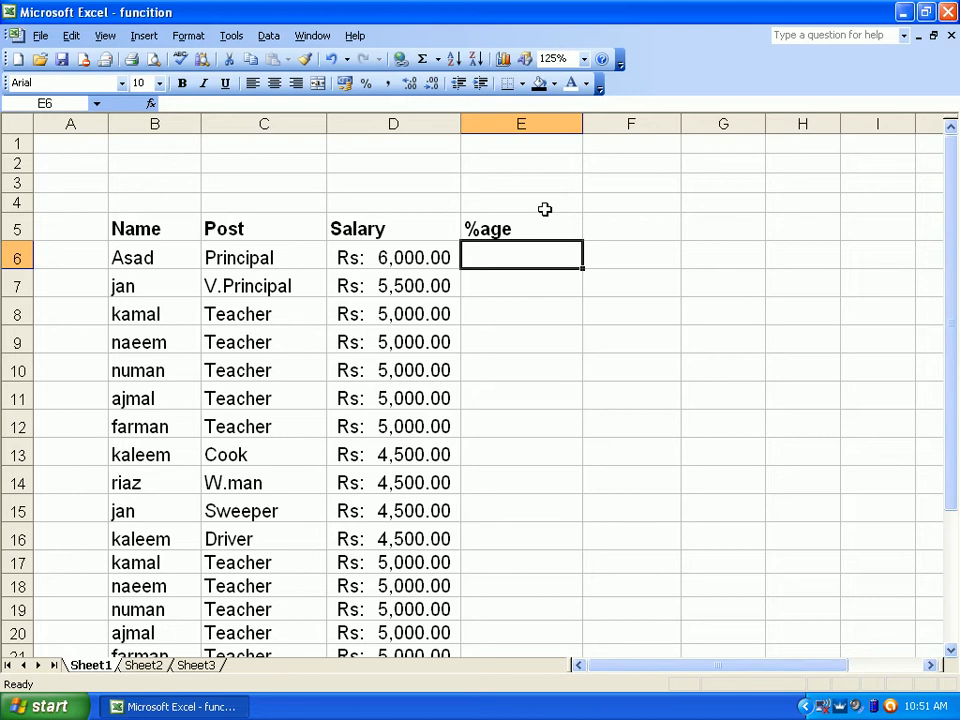
Step: Enter the formula =D6*5/100 in E6 to calculate 5 percent of the first salary
text(=)
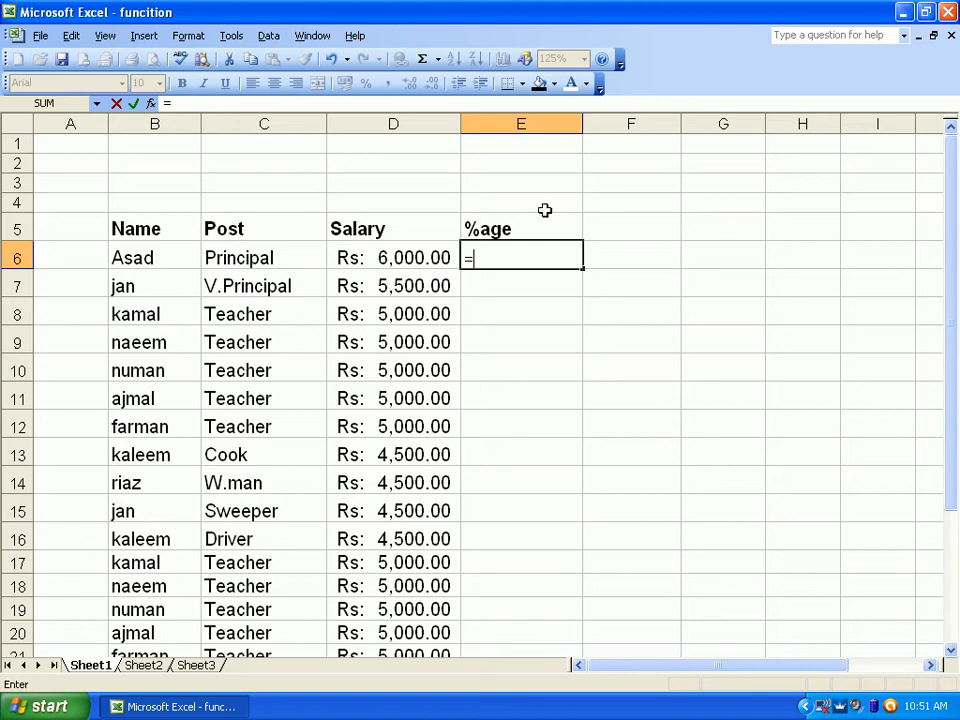
click(401, 257)
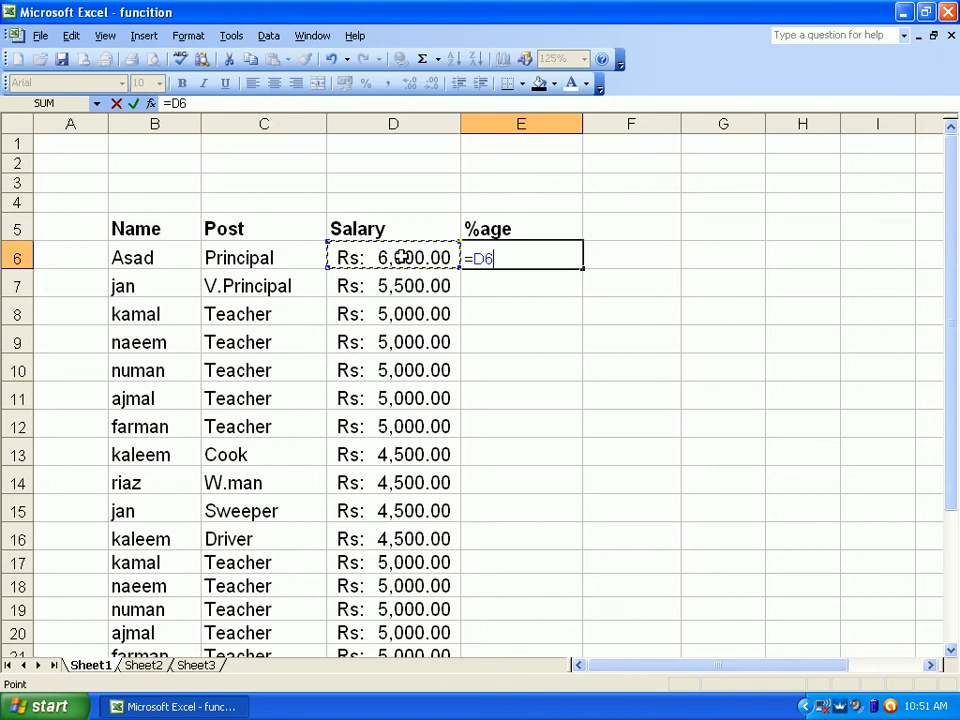
text(*)
text(5/100)
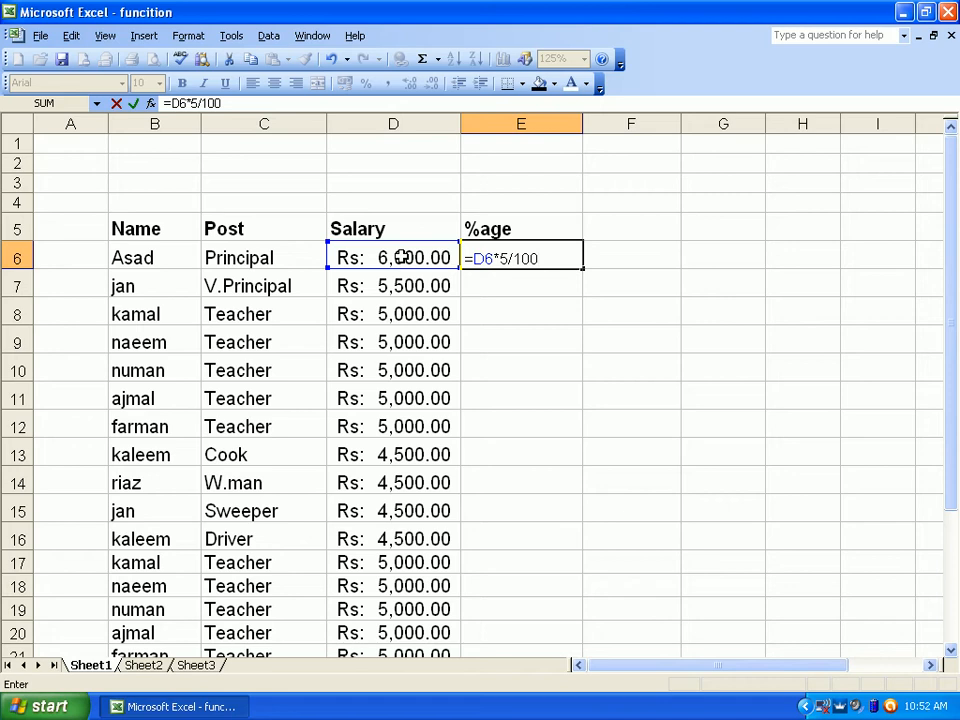
key(Return)
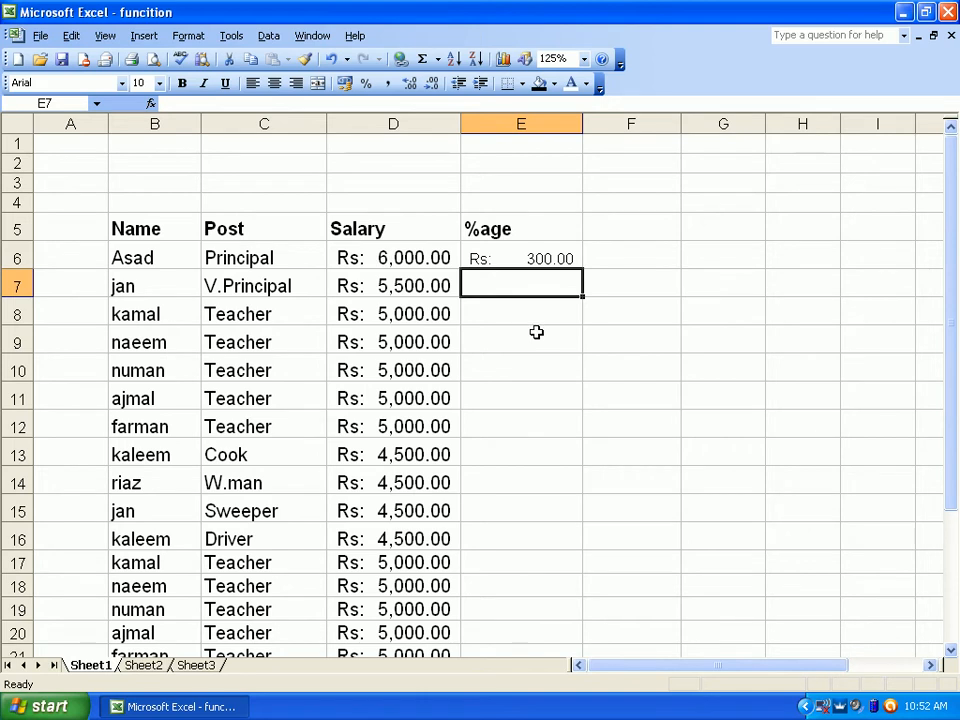
Step: Enter the heading "Net pay" in F5
click(613, 225)
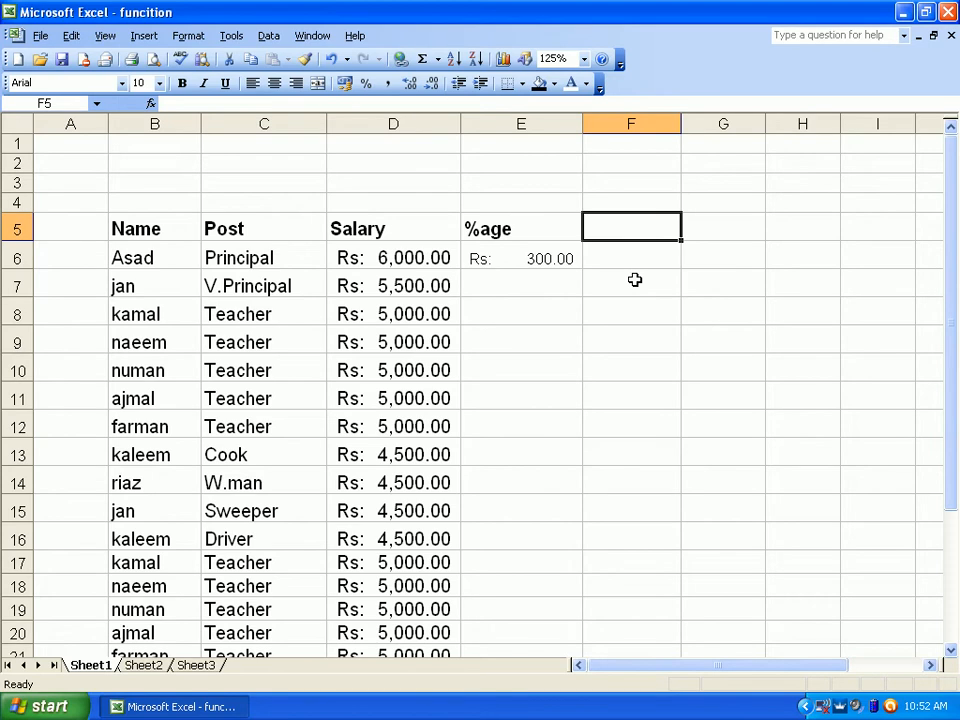
text(Net pay)
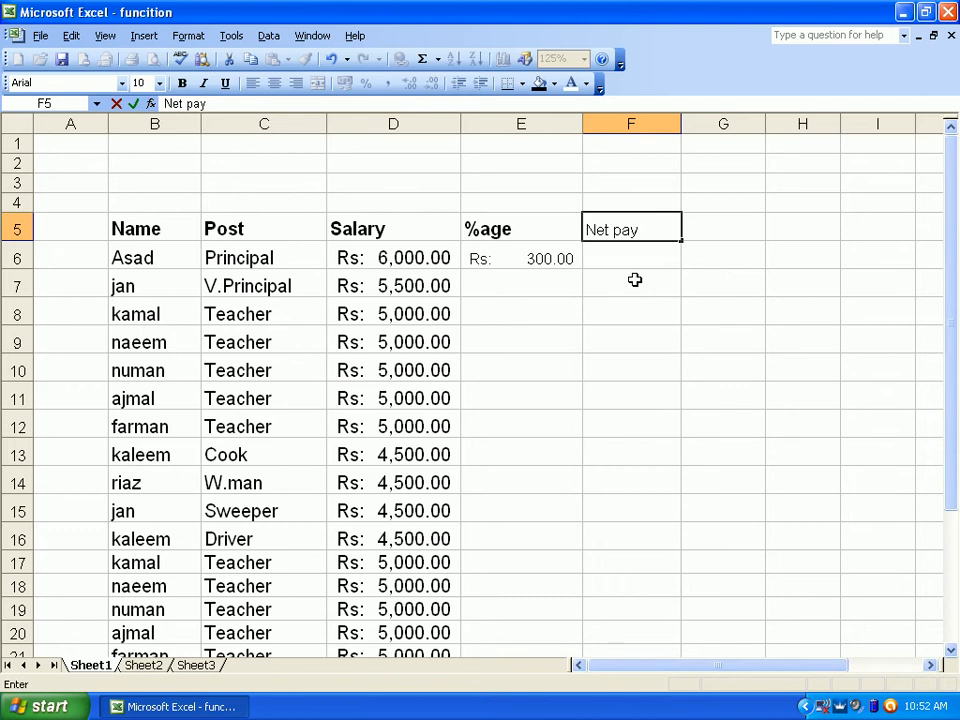
key(Return)
Step: Enter the formula =D6+E6 in F6 to add the salary and the percentage amount
text(=)
click(415, 256)
text(+)
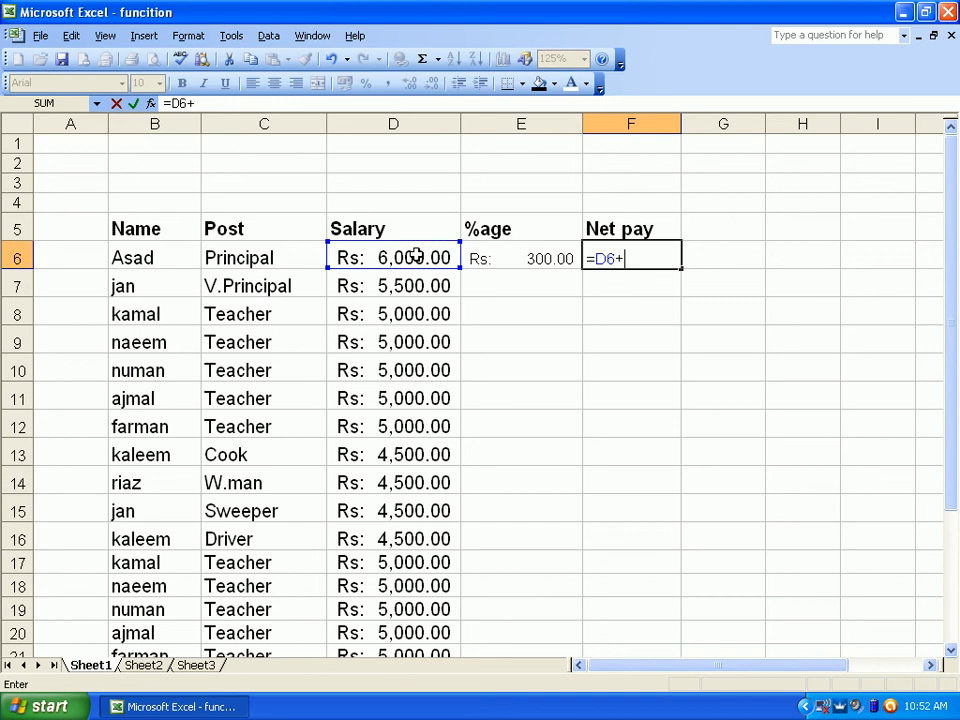
click(525, 258)
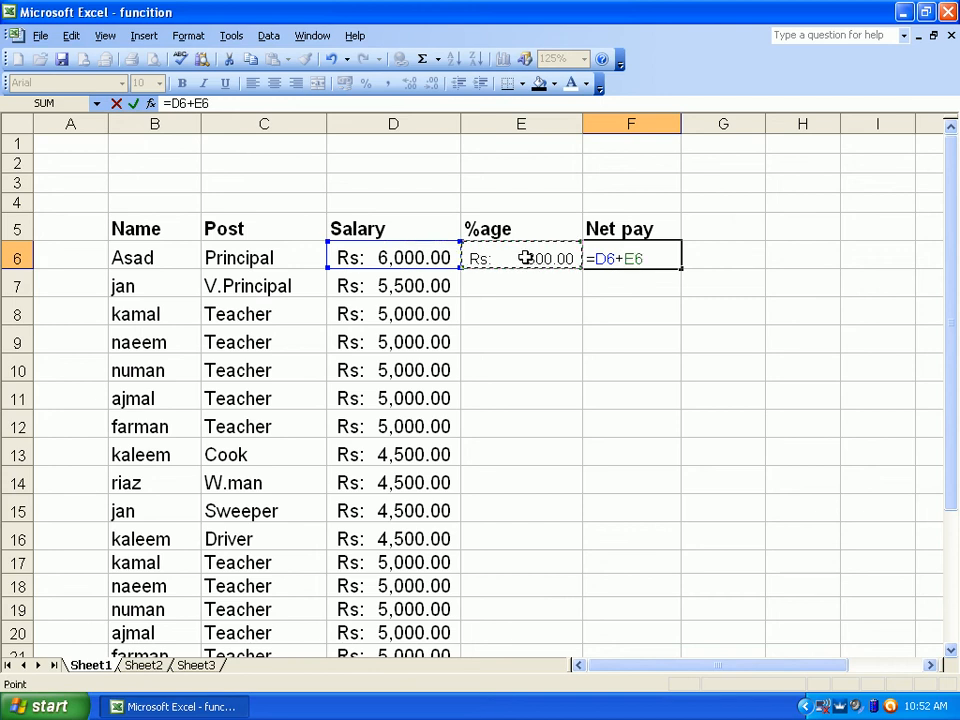
key(Return)
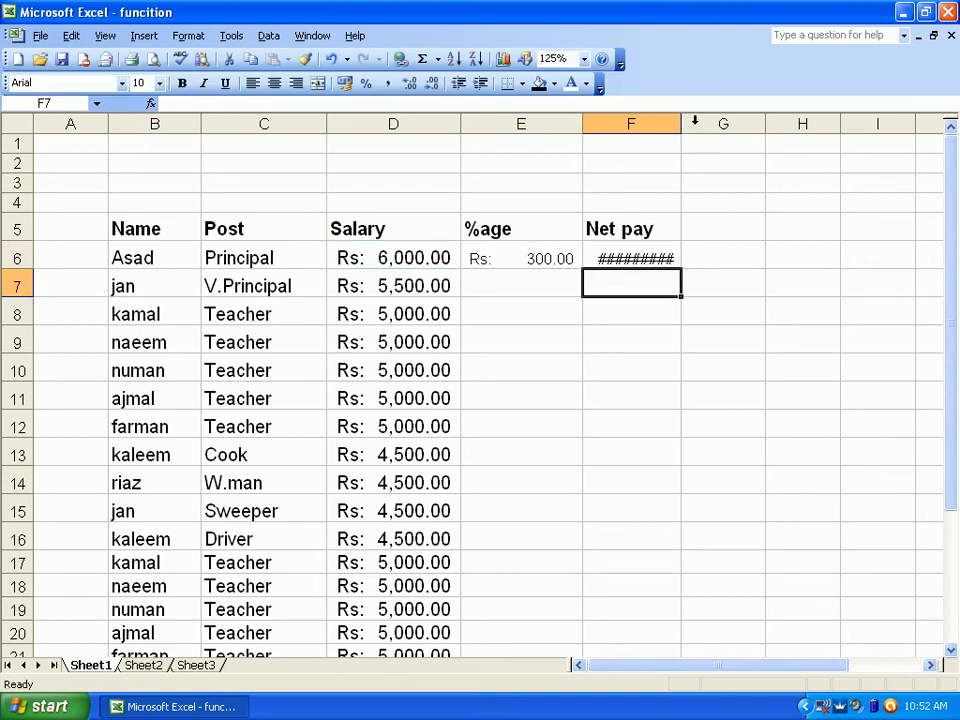
Step: Widen column F to fit the net pay amount and set the font size of columns E and F to 12
drag(681, 123, 710, 131)
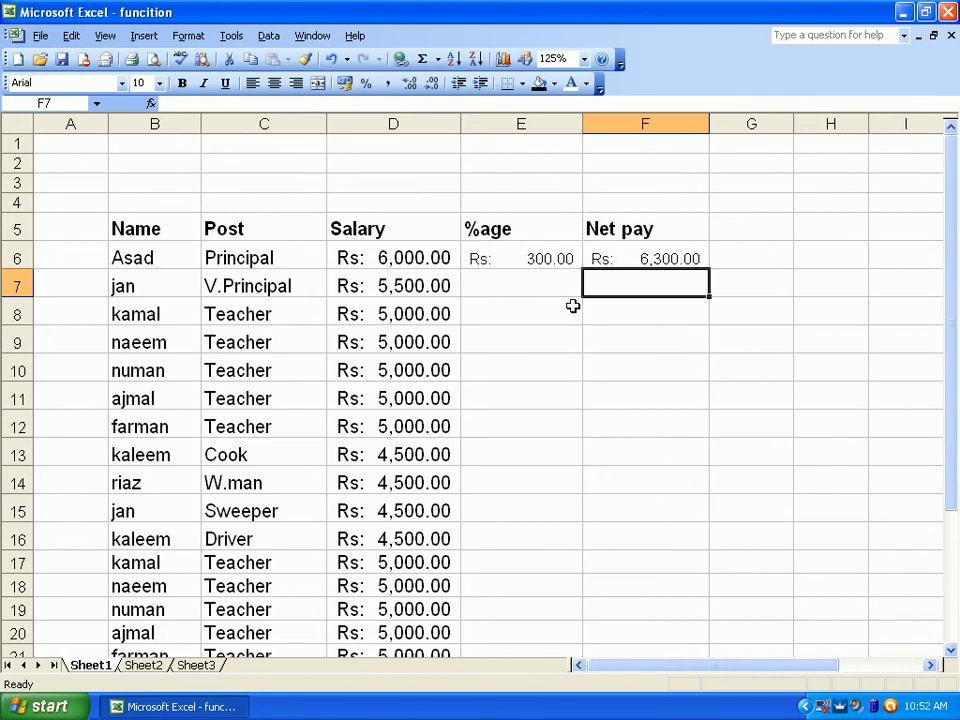
drag(523, 123, 608, 124)
click(159, 83)
click(142, 150)
click(519, 292)
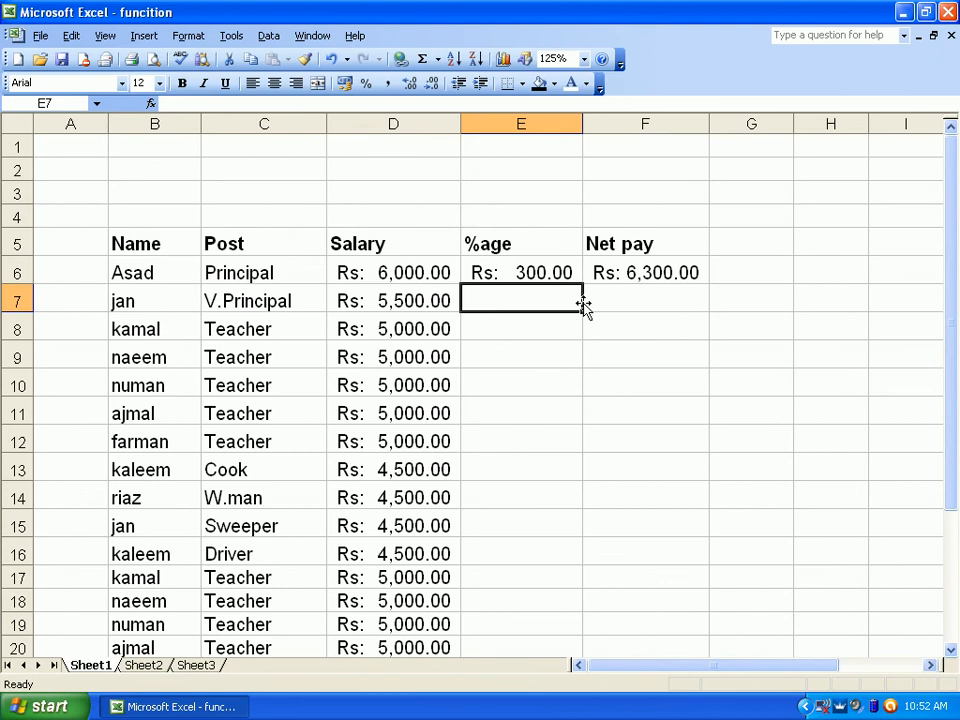
Step: Extend the E6 formula to =D6*5/100+D6 so that it adds the salary to the 5 percent
click(564, 273)
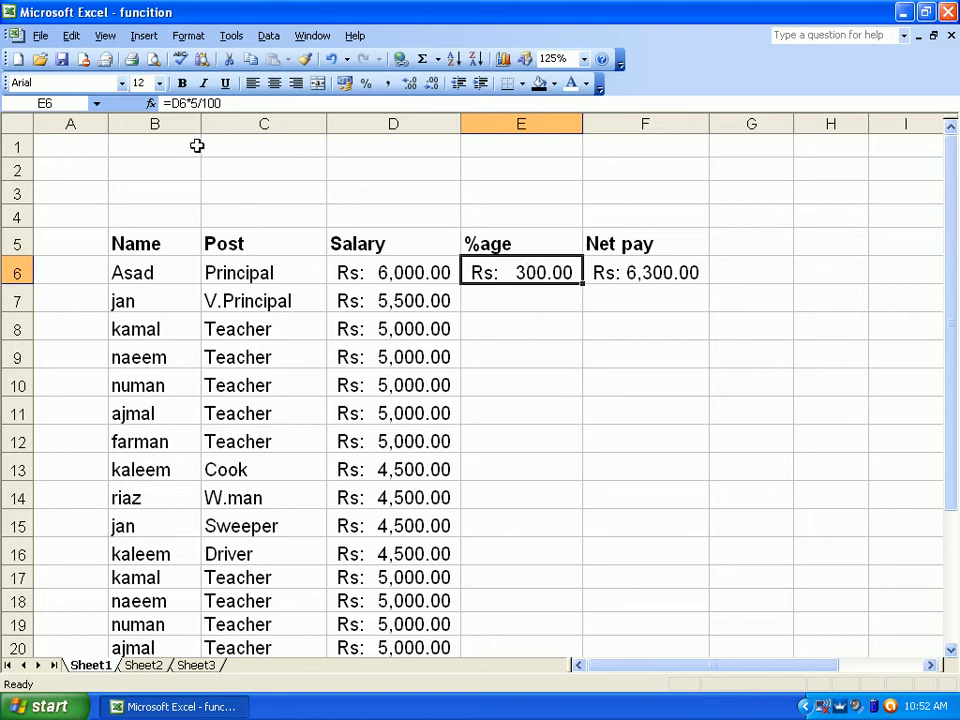
click(228, 103)
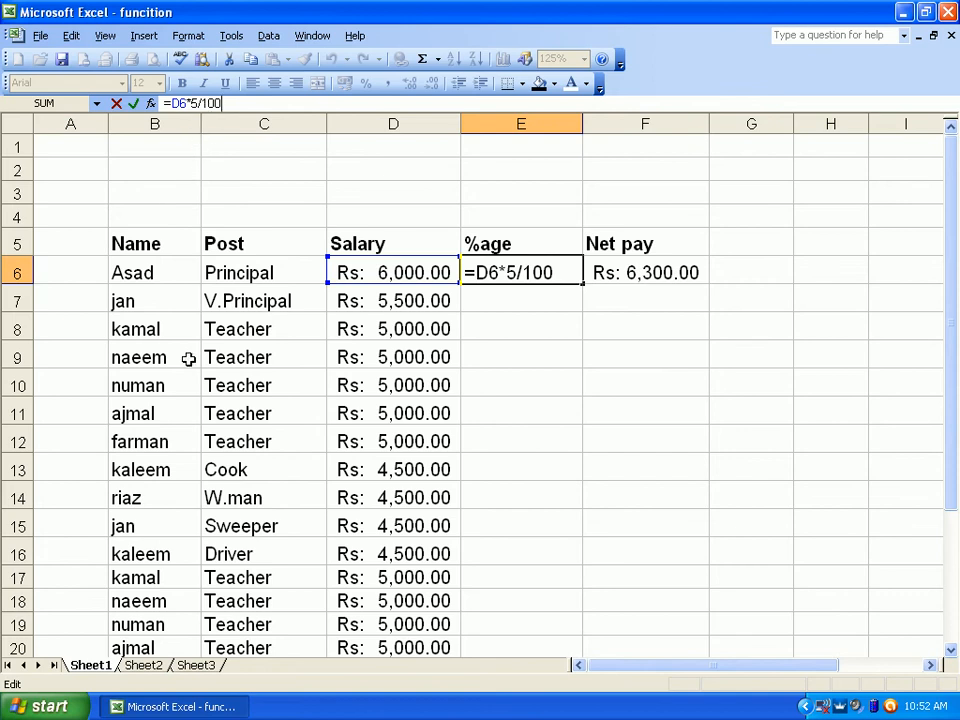
text(+)
click(349, 273)
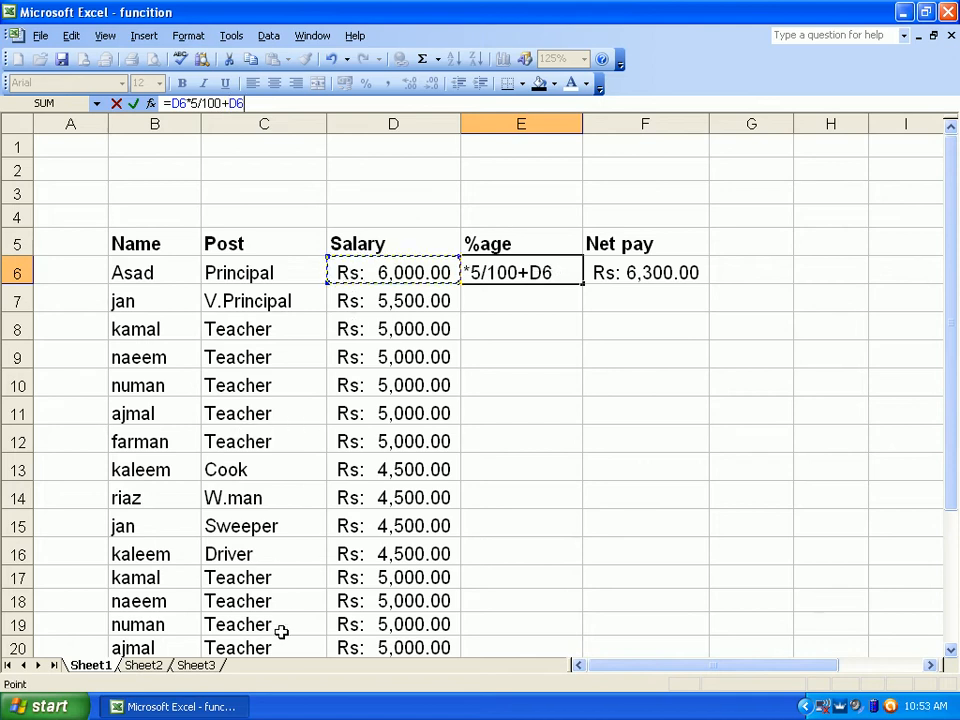
key(Return)
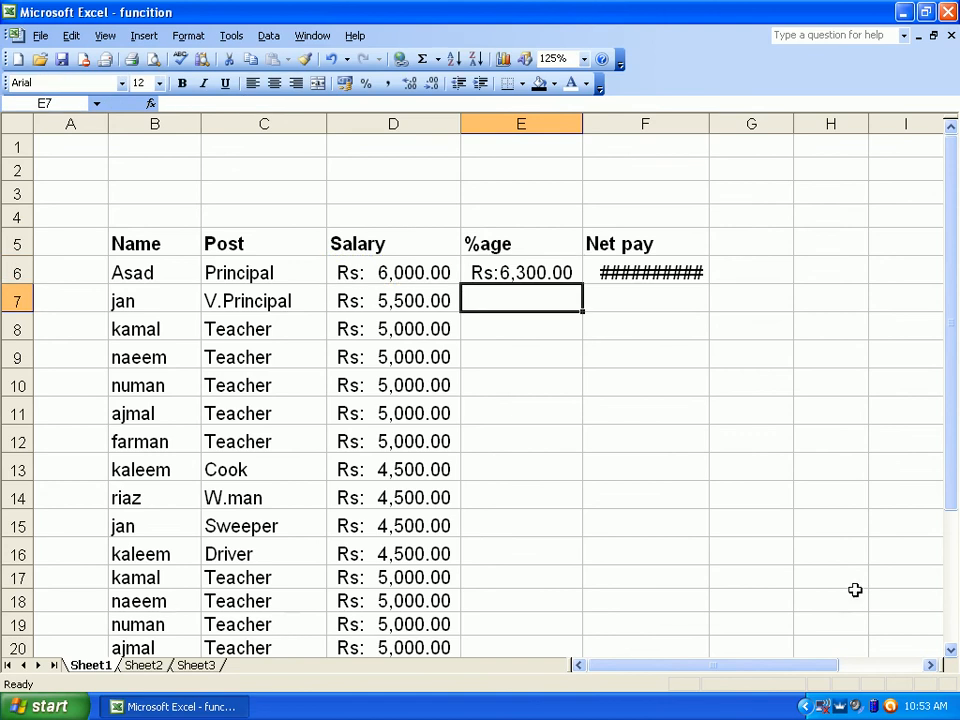
Step: Widen column F further and delete the net pay formula from F6
drag(713, 120, 746, 123)
click(686, 272)
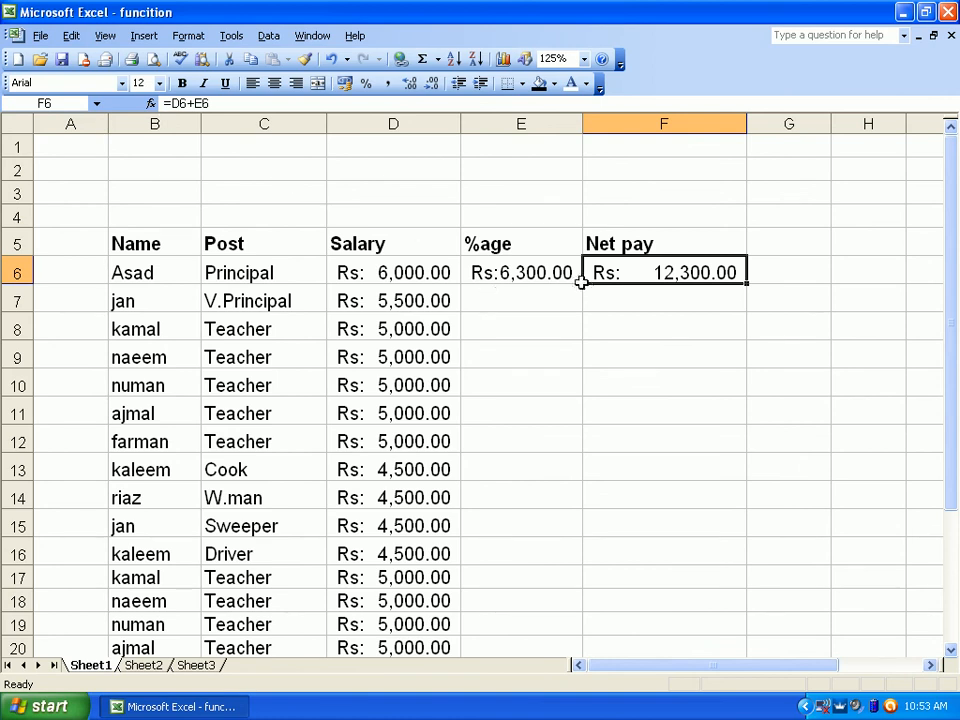
key(Delete)
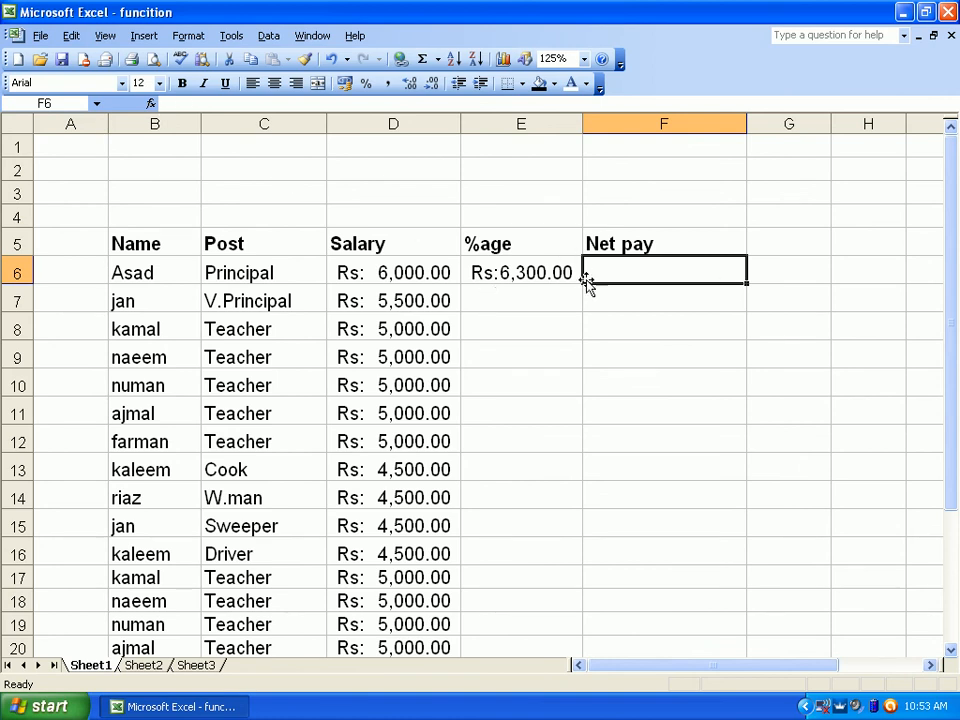
Step: Replace the E6 formula with the start of an IF that tests whether the salary in D6 is at least 5000 (D6>=5000)
click(505, 273)
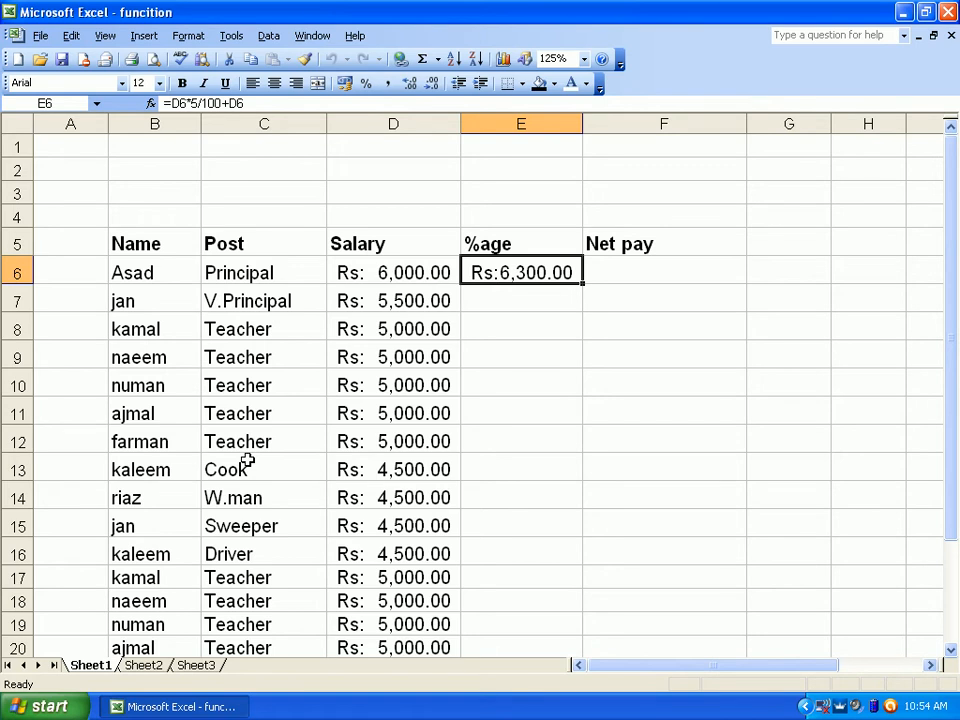
text(=)
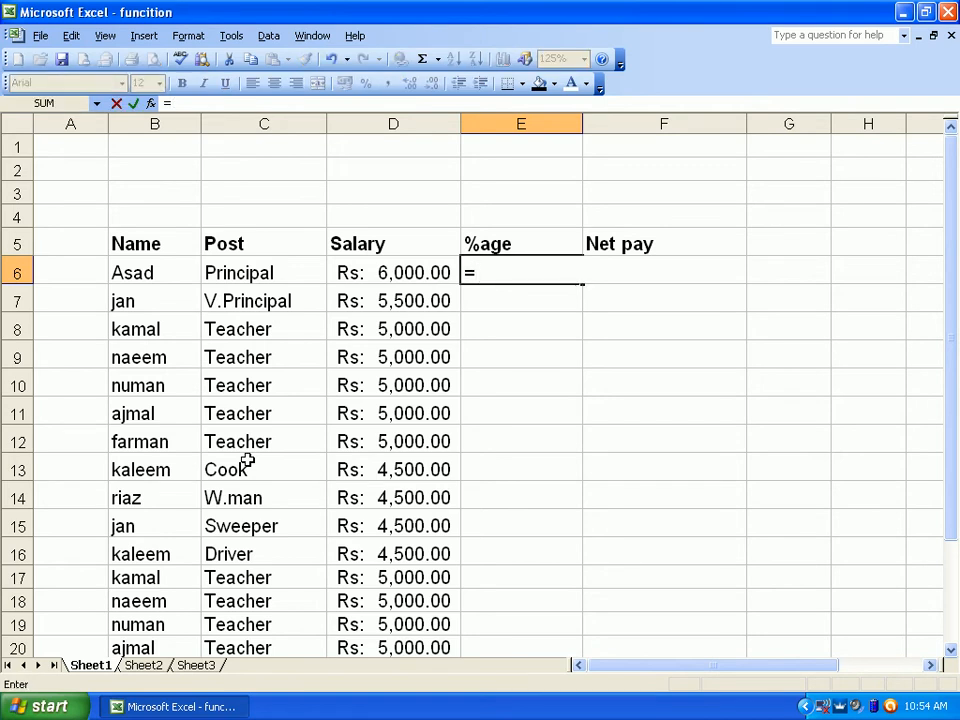
text(if()
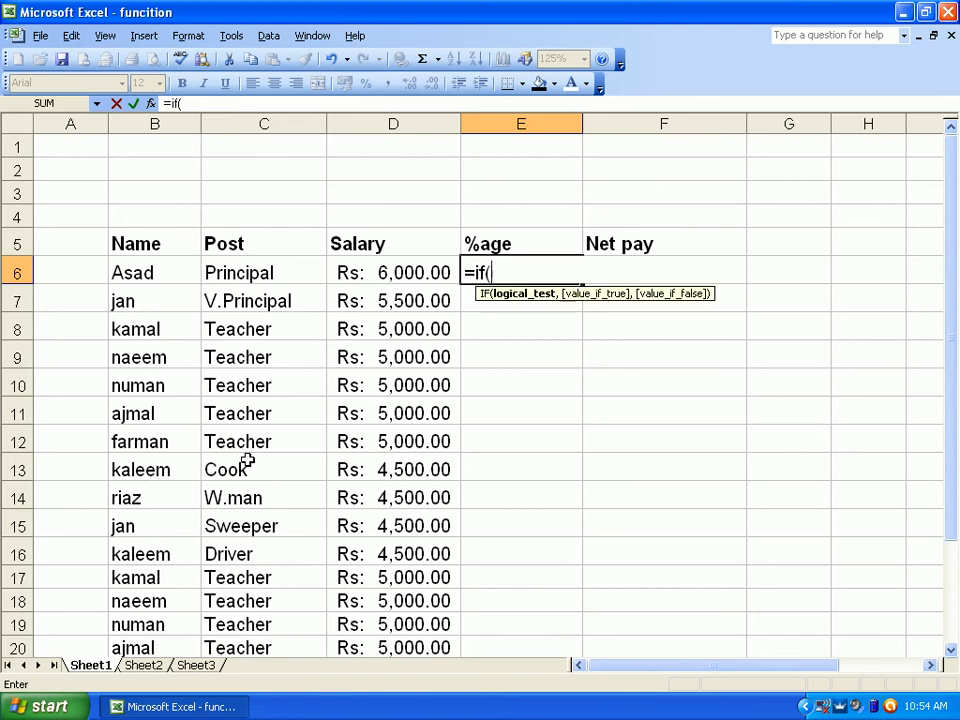
click(343, 273)
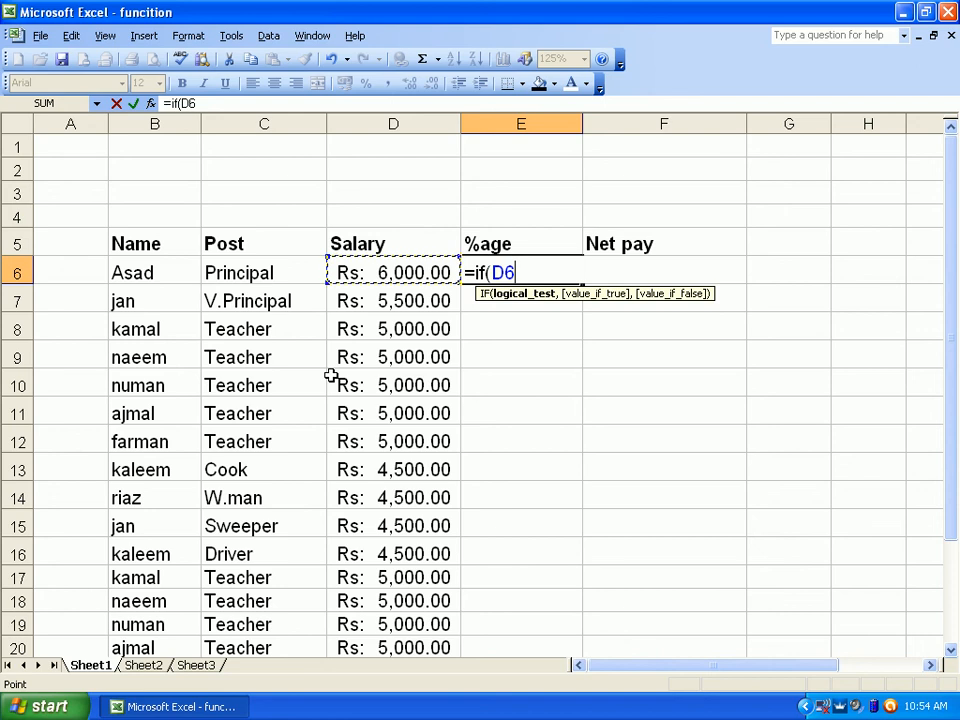
text(>=)
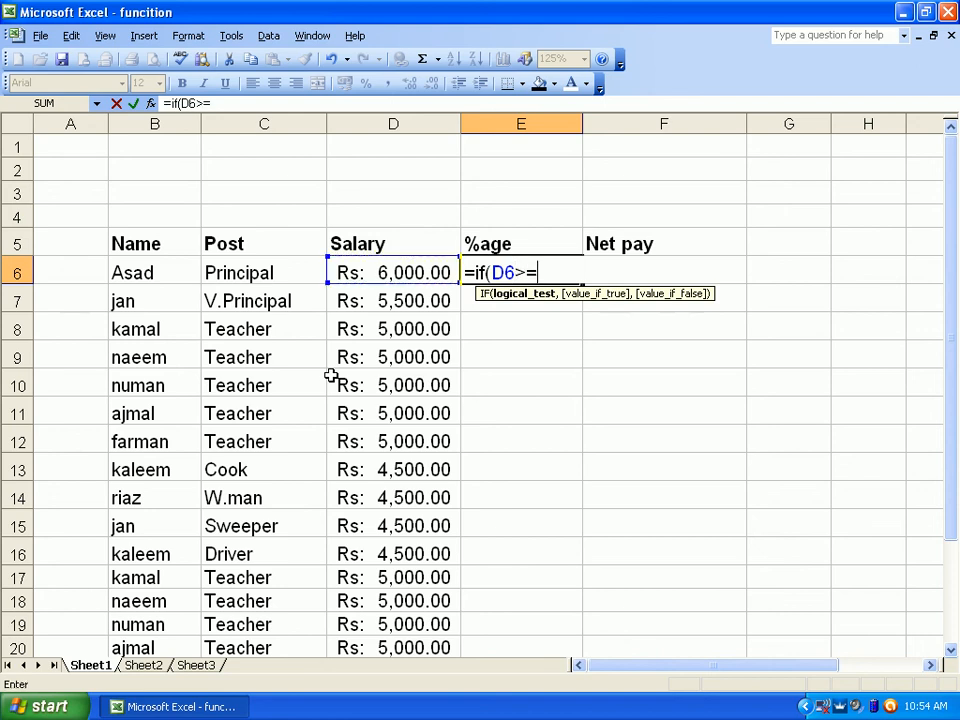
text(5000)
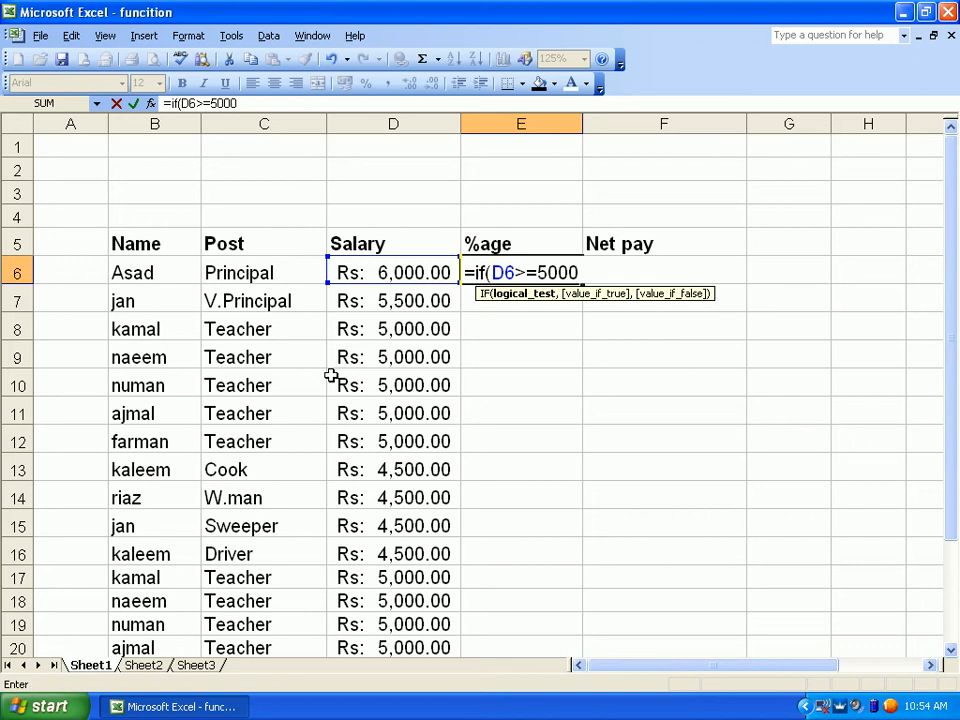
text(,)
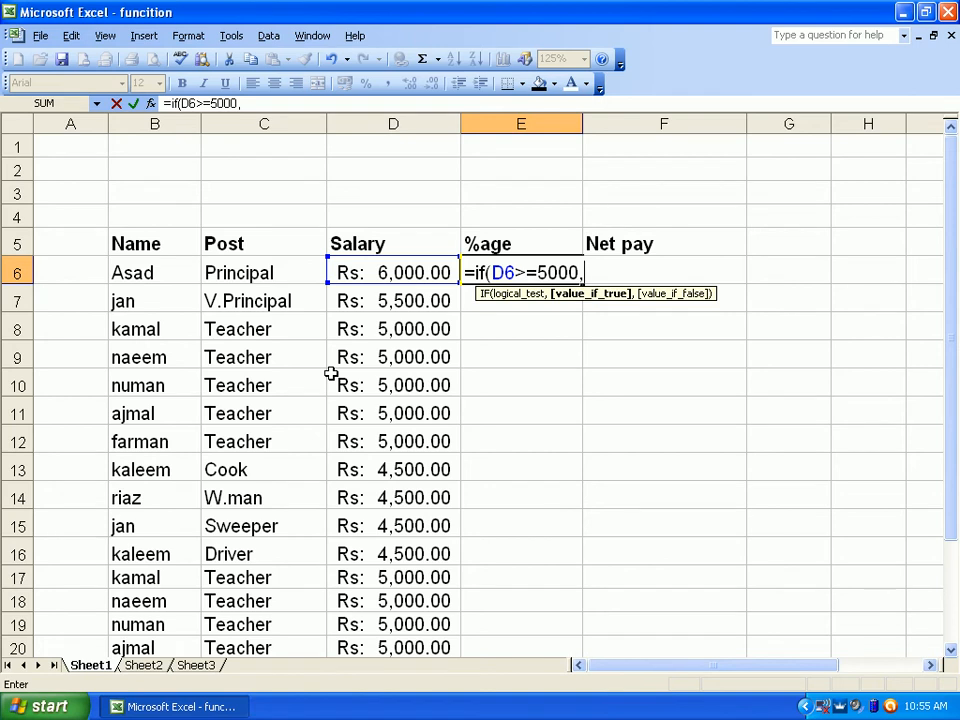
Step: Add D6+D6*12/100 as the IF's value when the condition in E6 is true
click(372, 272)
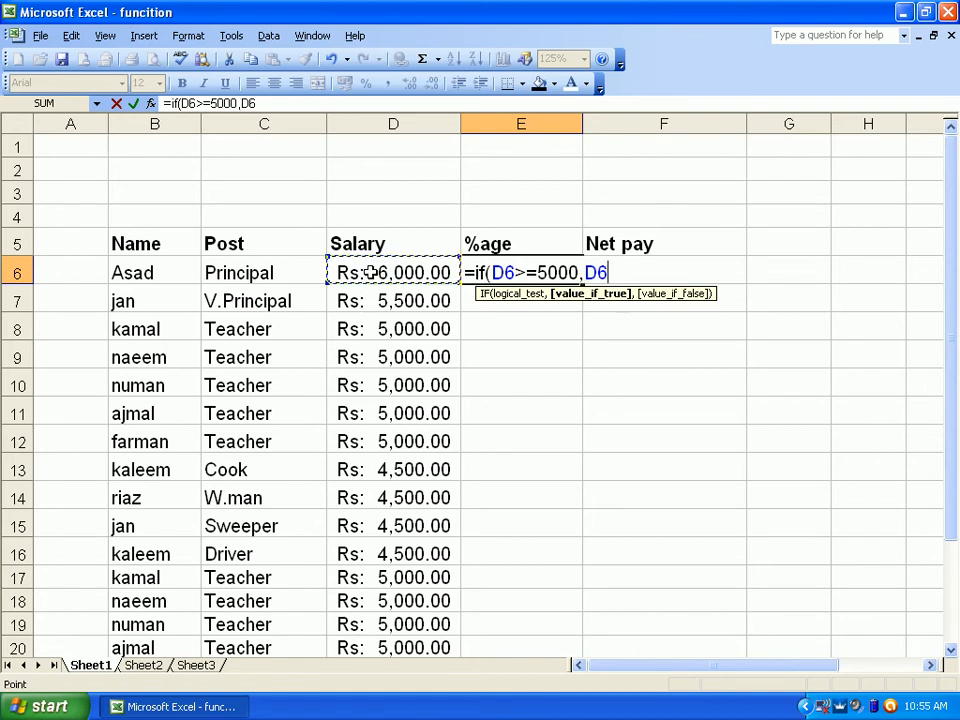
text(+)
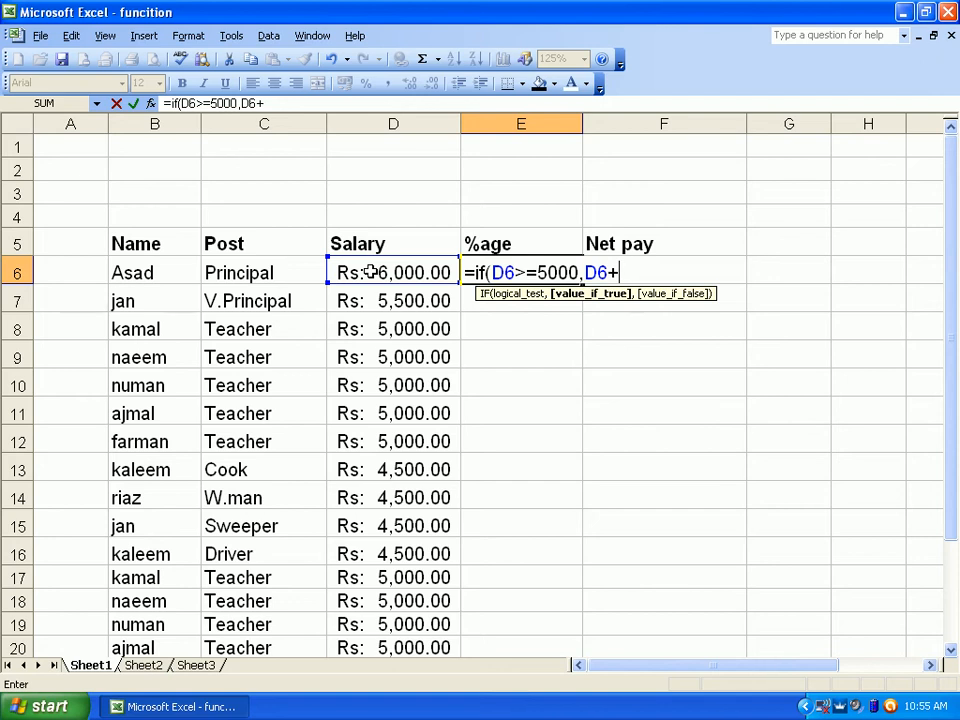
click(370, 272)
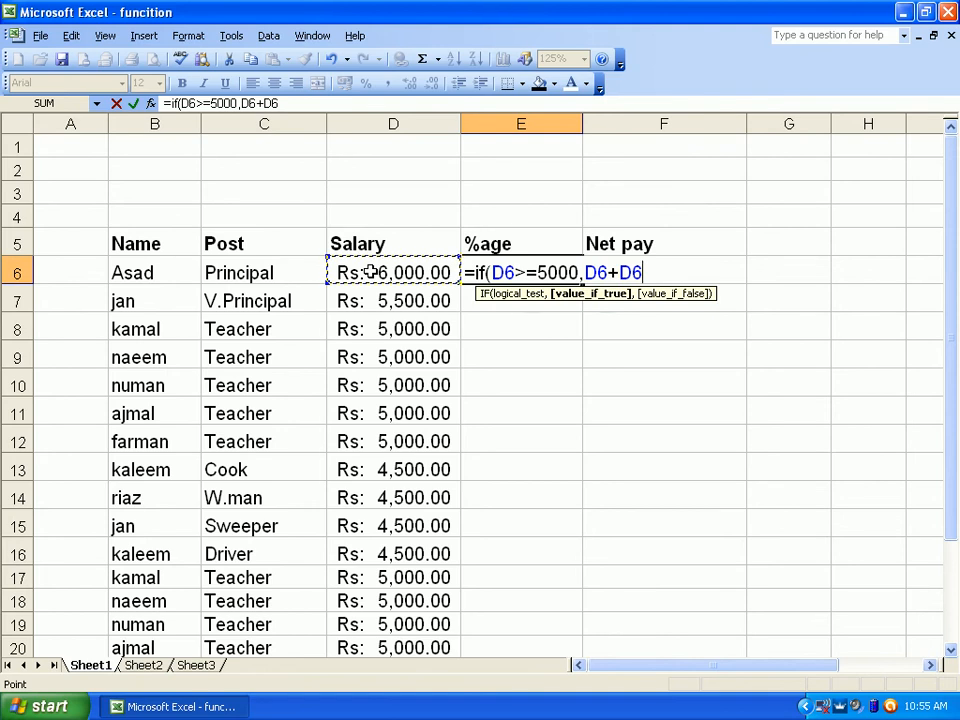
text(*12/100)
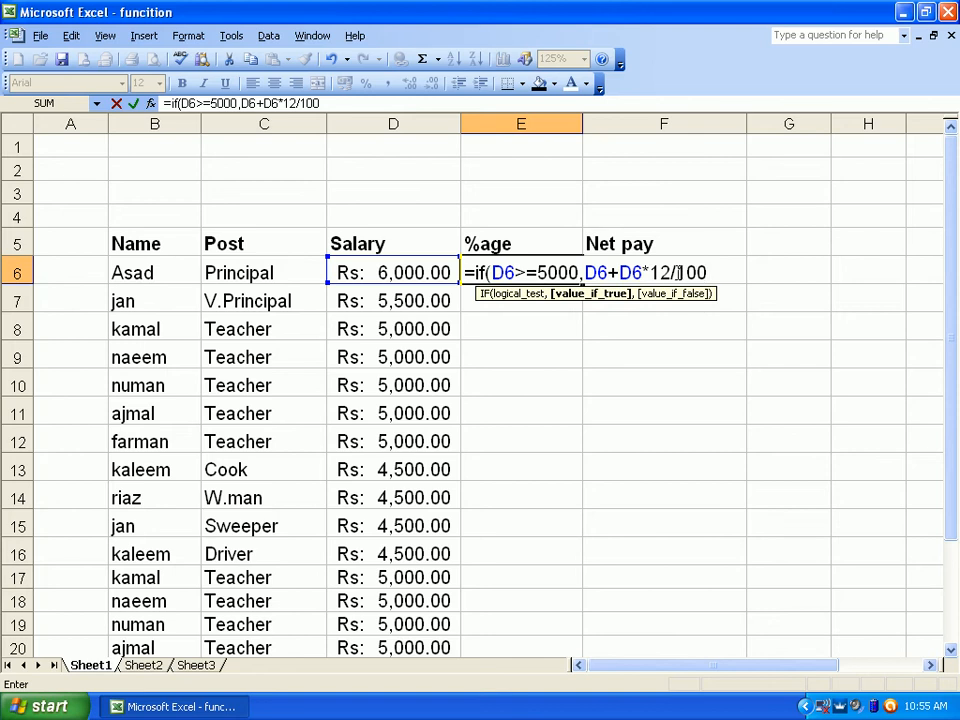
text(,)
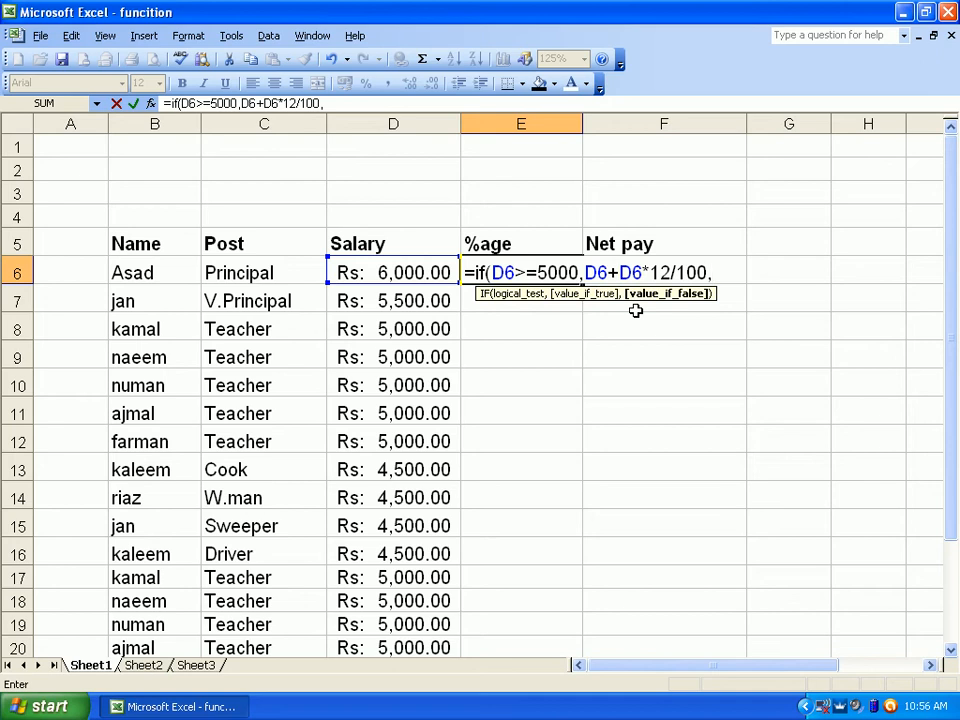
Step: Add D6+D6*8/100 as the IF's value when the condition is false, close the bracket and enter the E6 formula
click(402, 271)
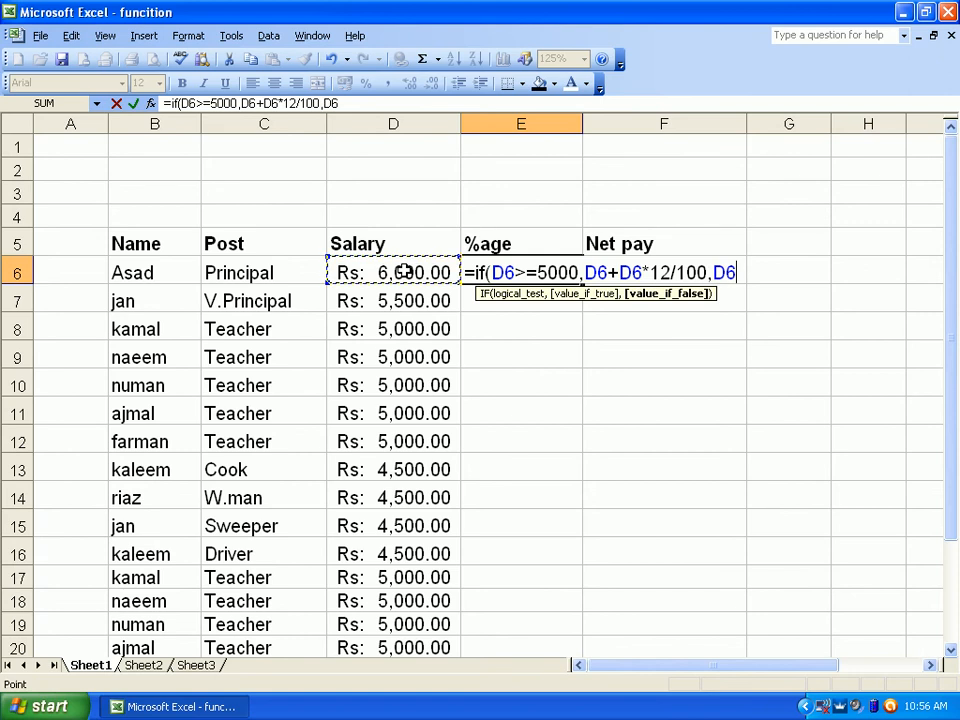
text(+)
click(404, 272)
text(*)
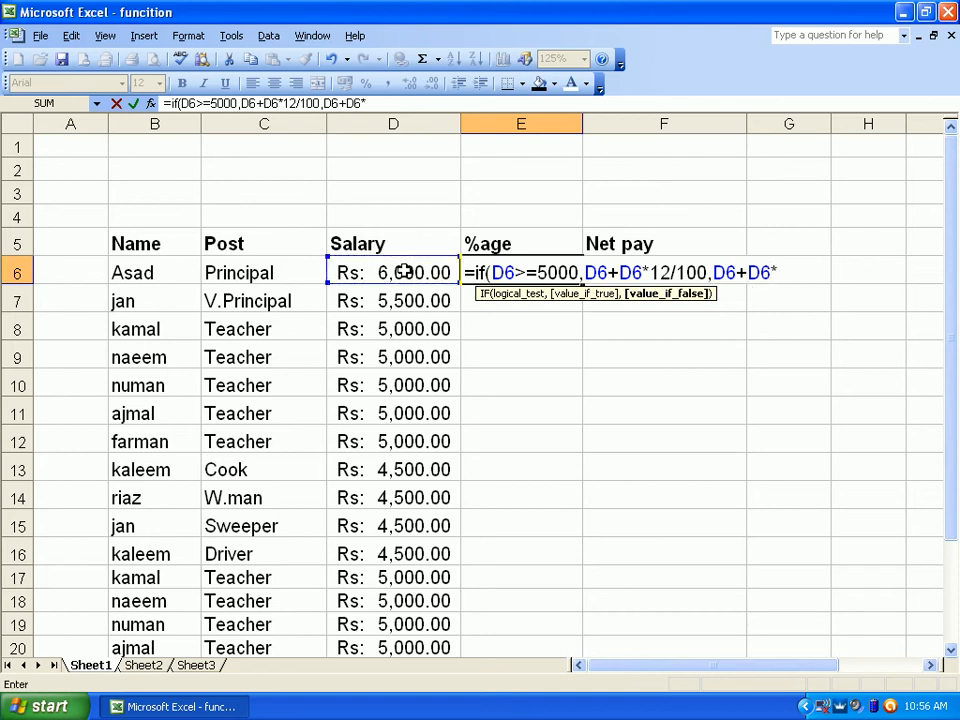
text(8/100)
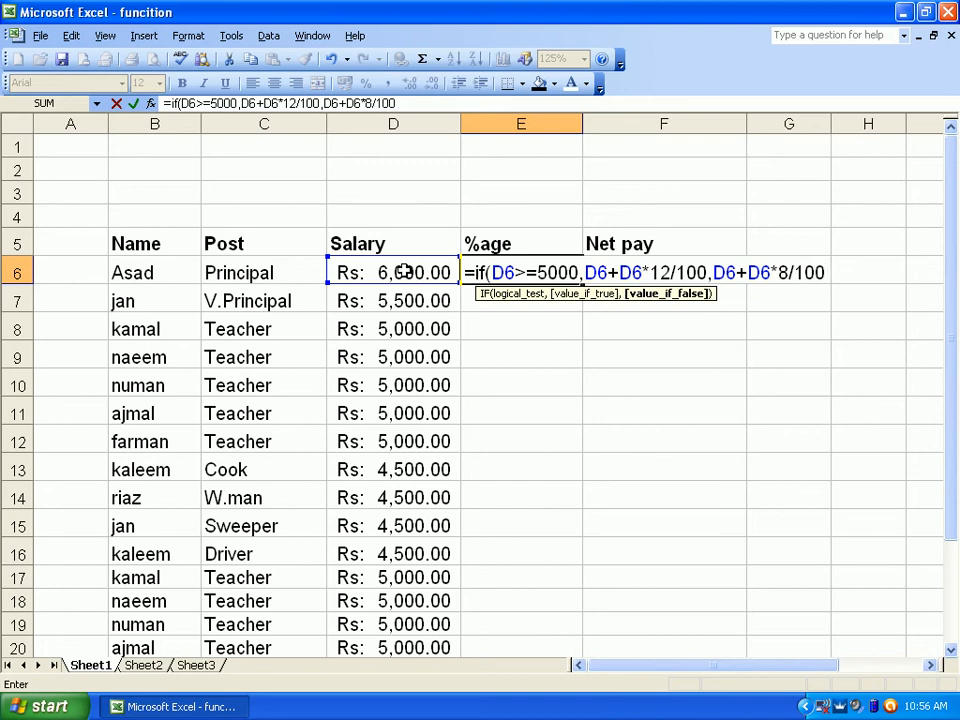
text())
key(Return)
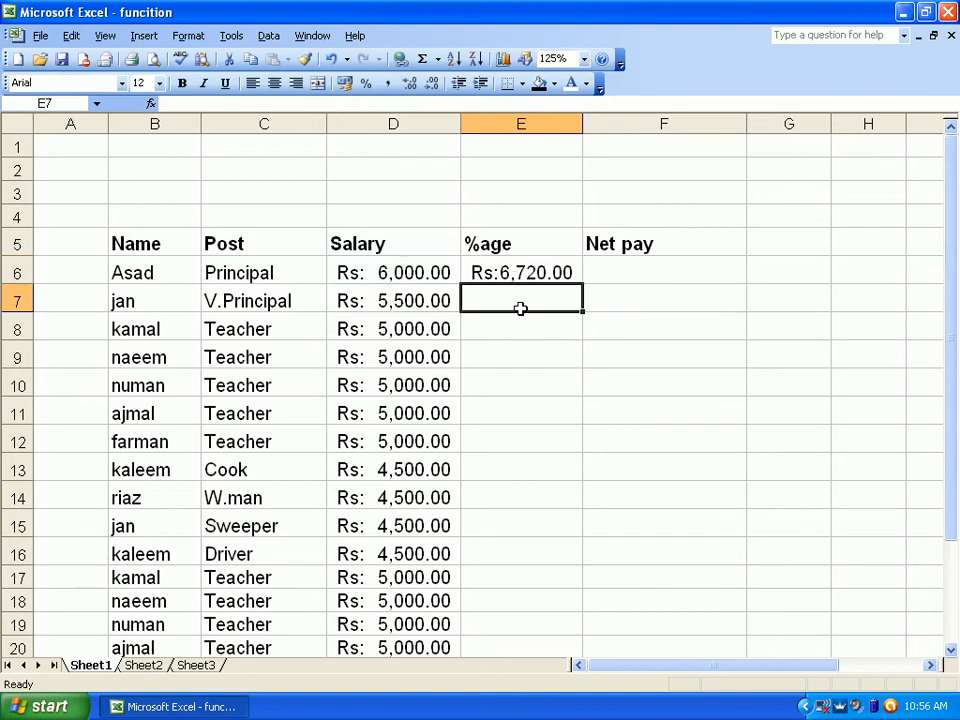
Step: Fill the E6 percentage formula down column E through row 25
click(562, 270)
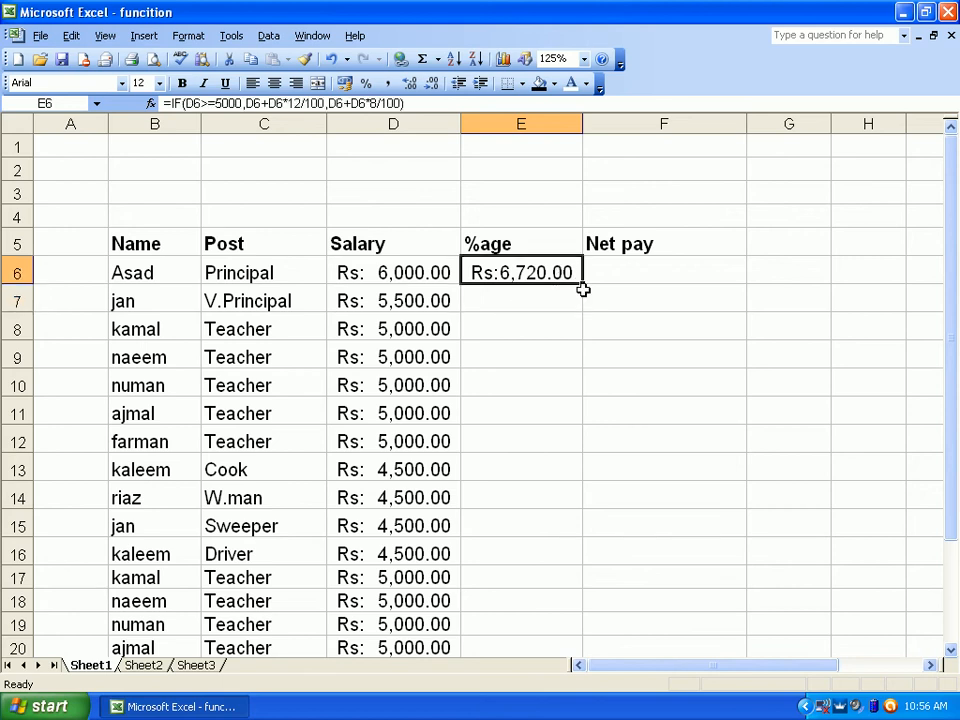
drag(581, 285, 572, 619)
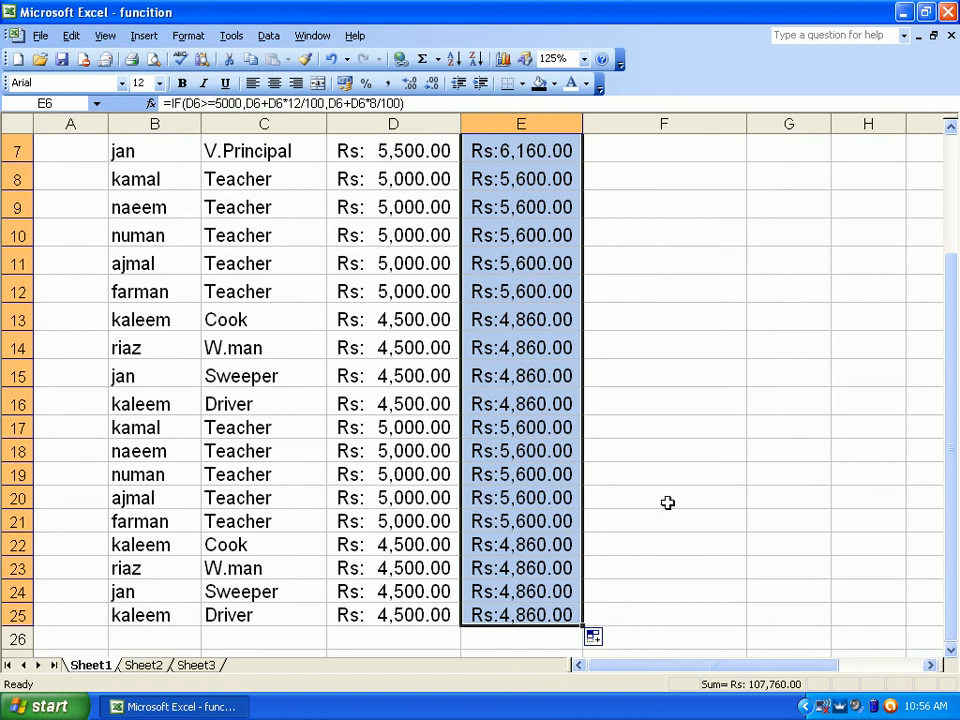
scroll(668, 502, up, 2)
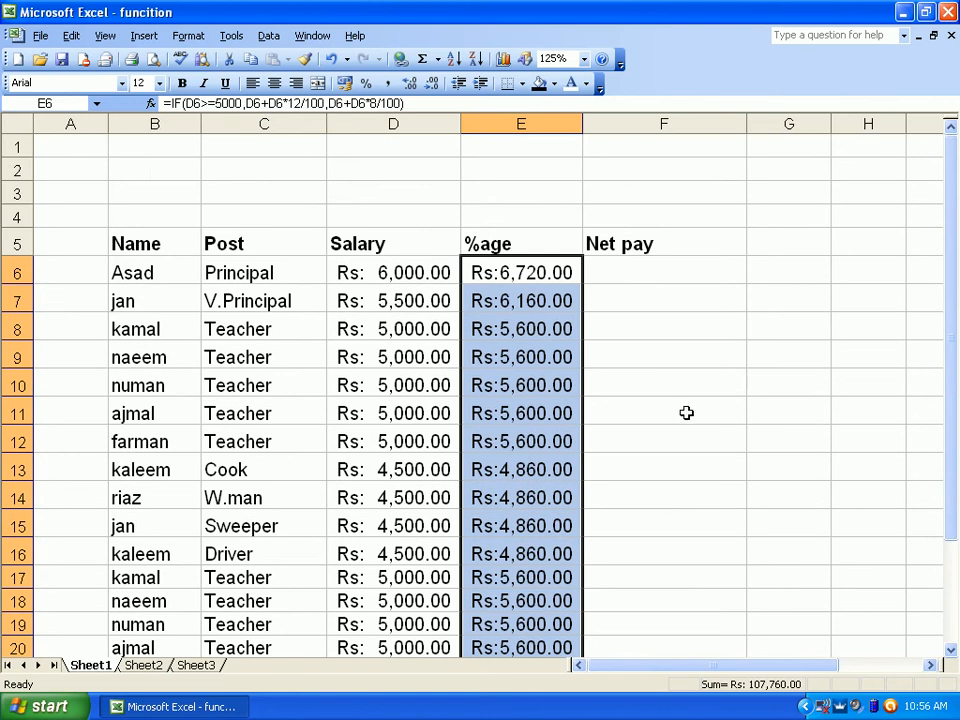
Step: Start an IF formula in the Net pay cell F6 that tests whether D6>=5000
click(688, 275)
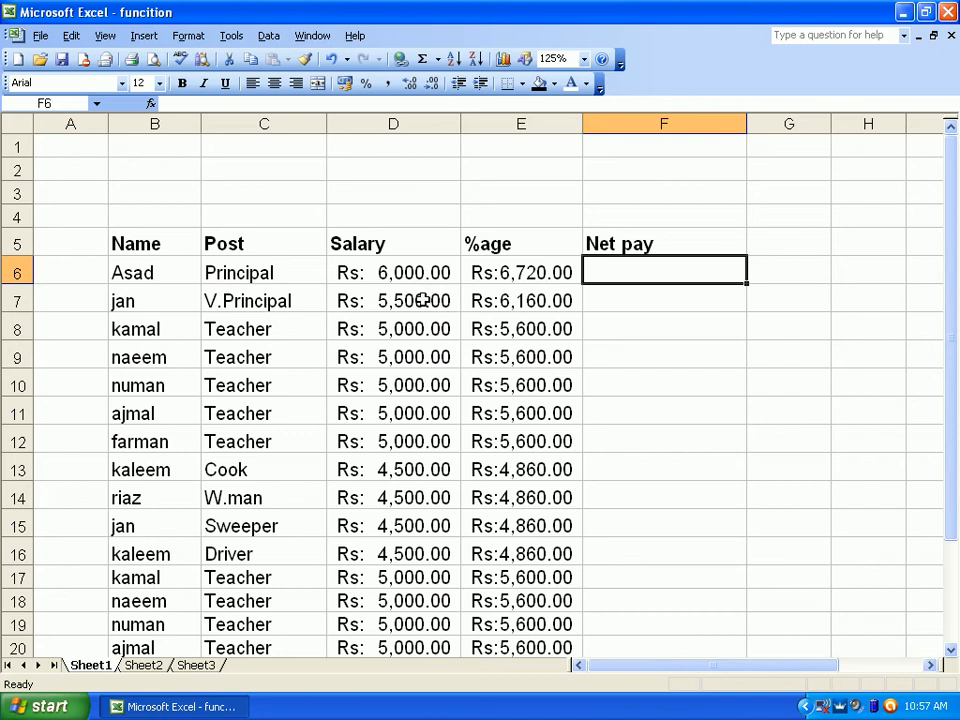
text(=if()
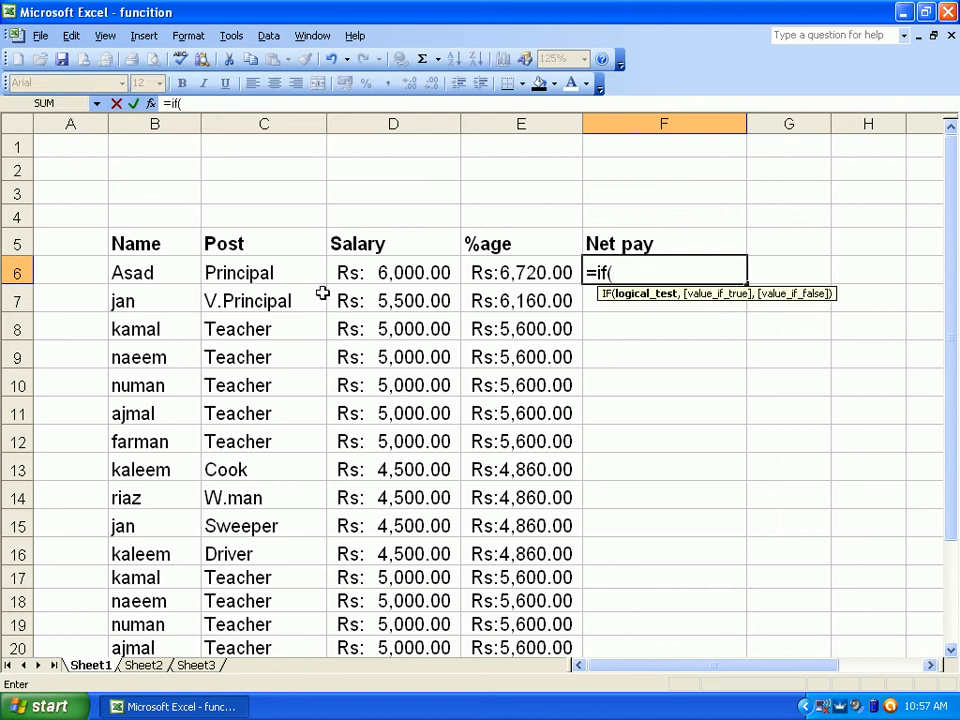
click(365, 276)
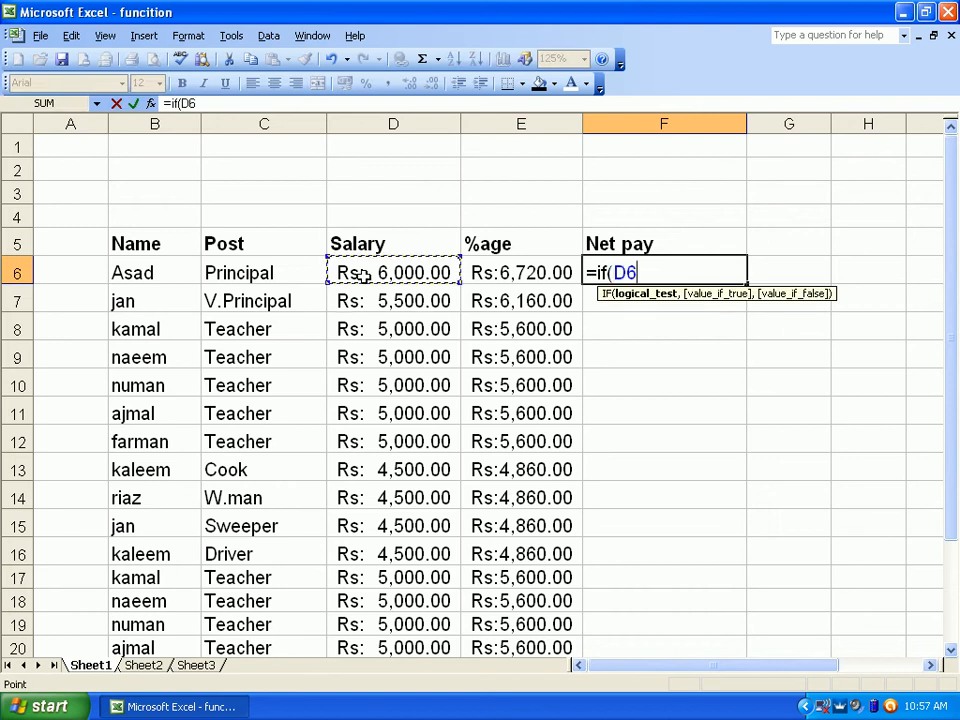
text(>=)
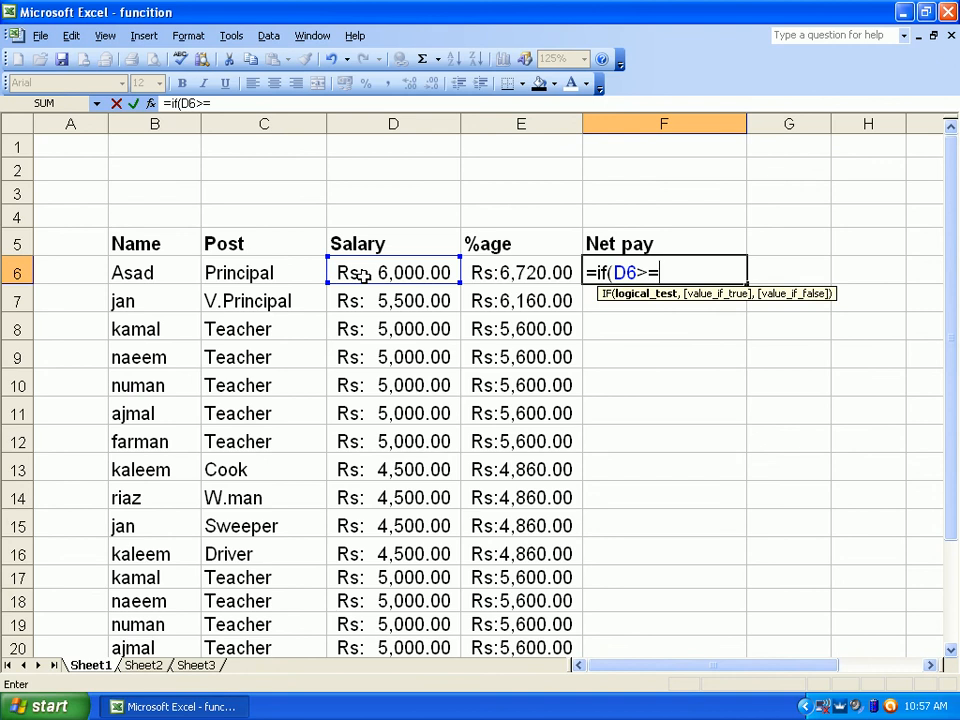
text(5000)
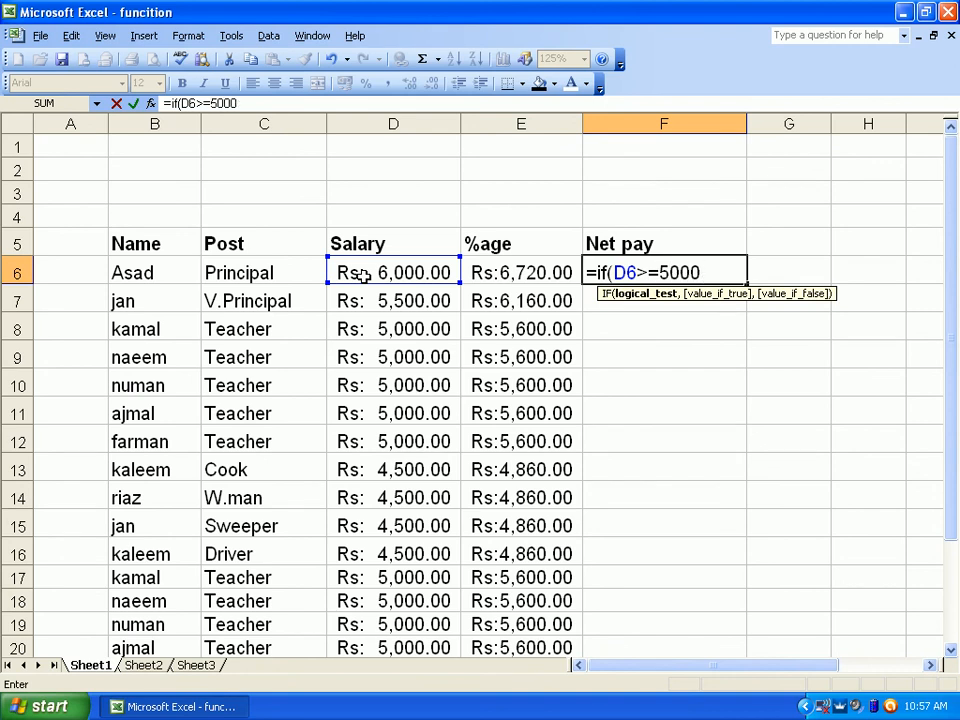
Step: Add D6+D6*12/100 as the value when the first condition in F6 is true
text(,)
click(365, 276)
text(+)
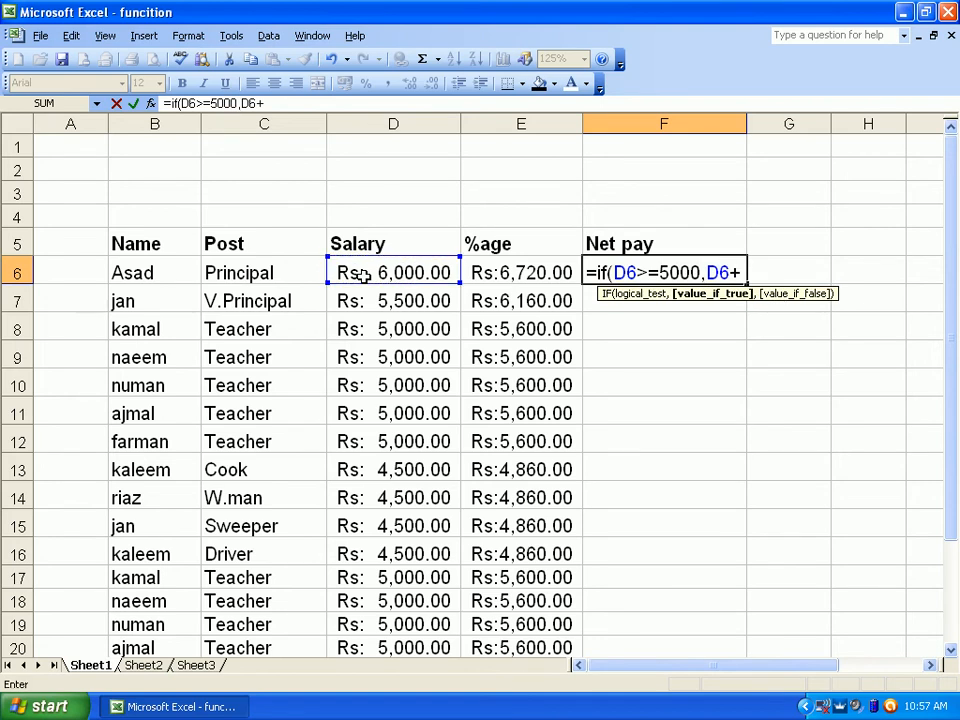
click(365, 276)
text(*12/100)
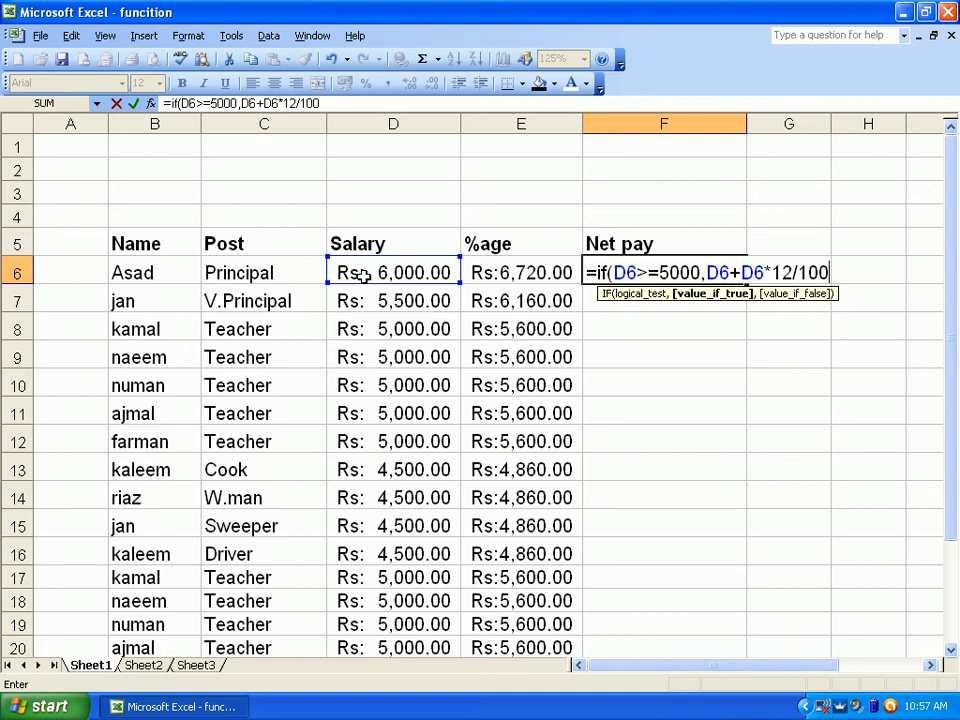
Step: Nest a second IF as the false value in F6, testing whether D6>=4000
text(,i)
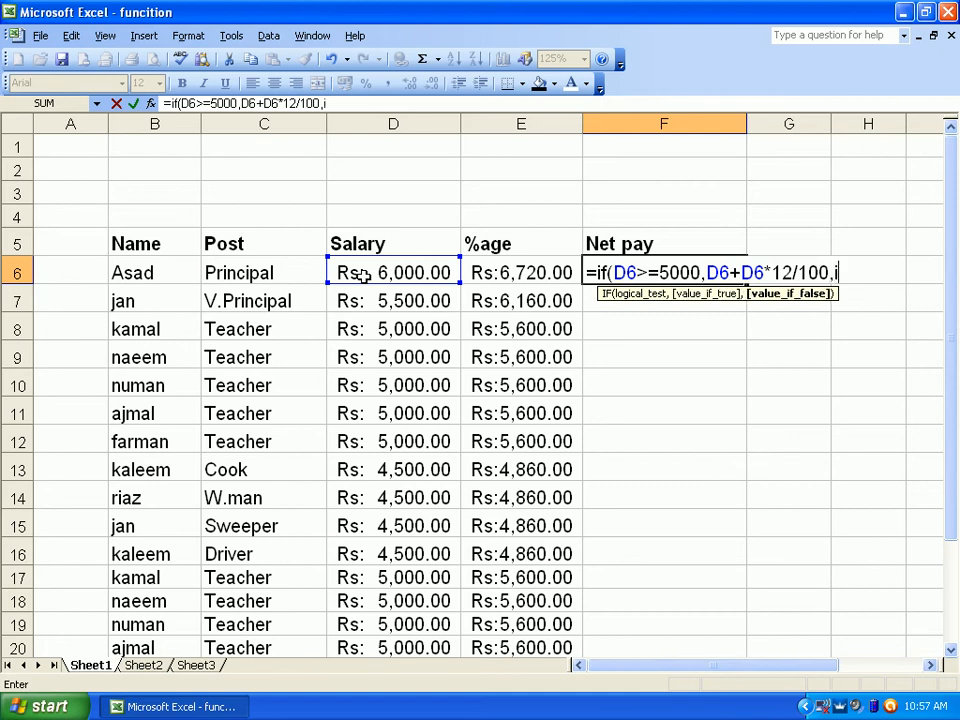
text(f()
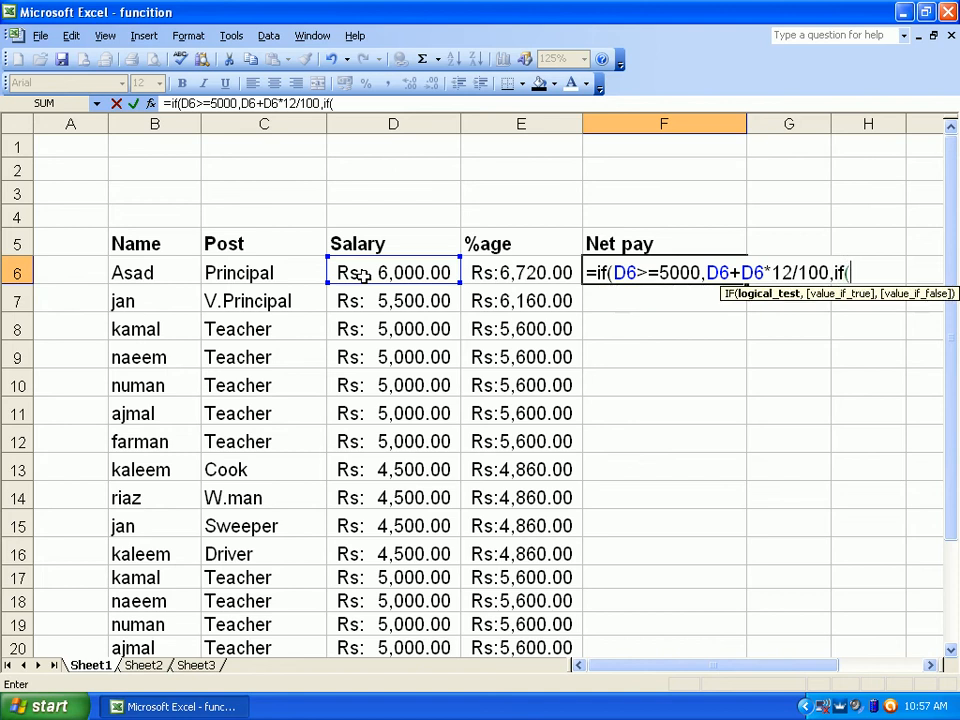
click(365, 275)
text(>=4000)
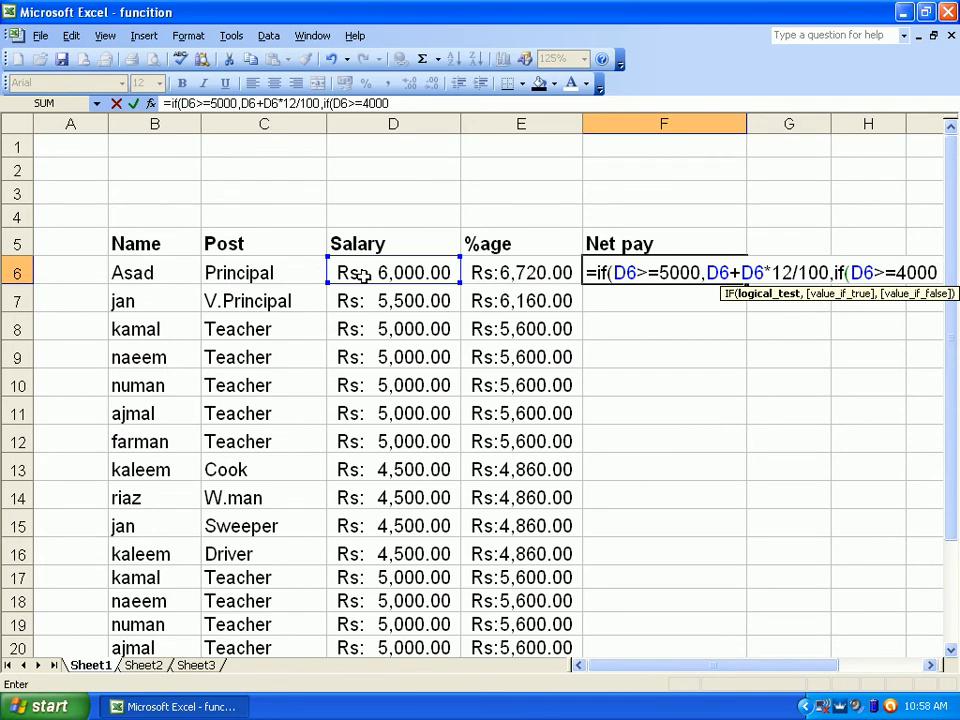
Step: Add D6+D6*8/100 as the nested IF's value when its condition in F6 is true
text(,)
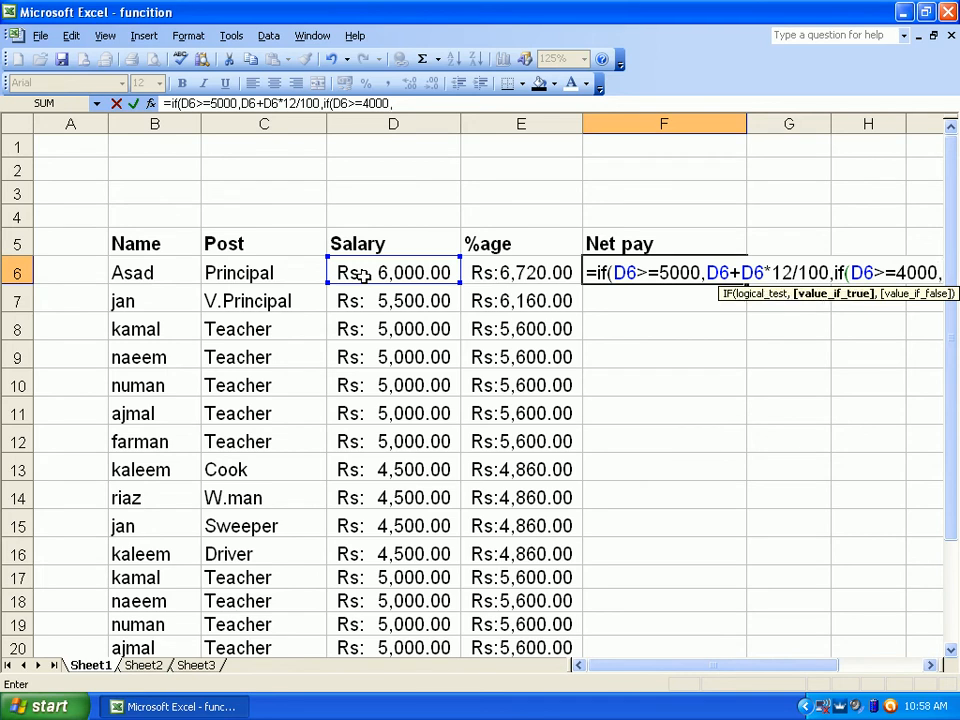
click(365, 275)
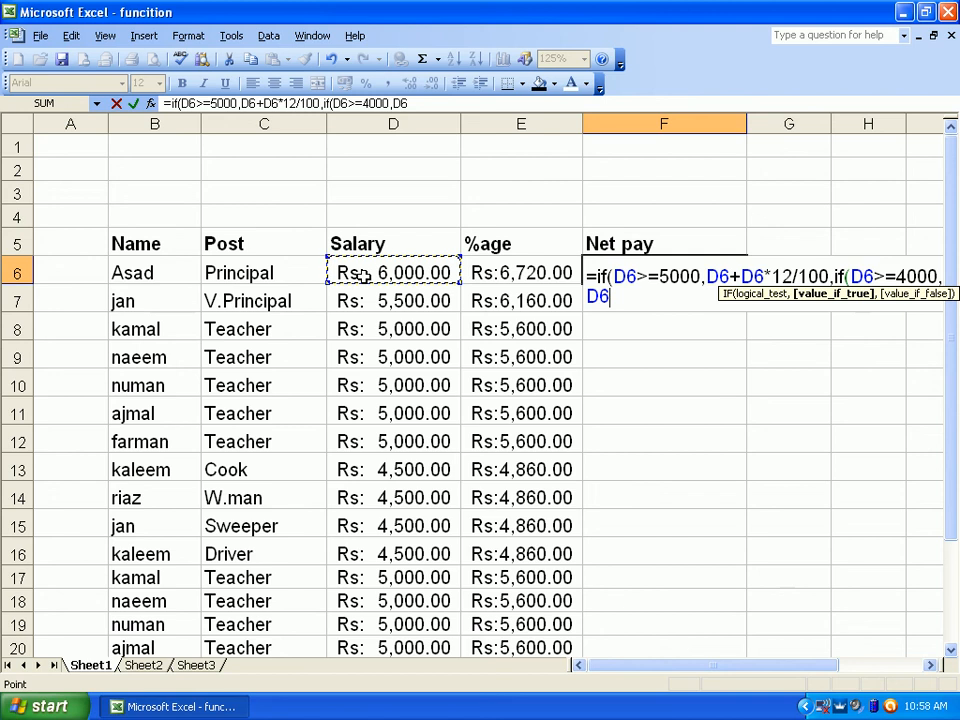
text(+)
click(358, 276)
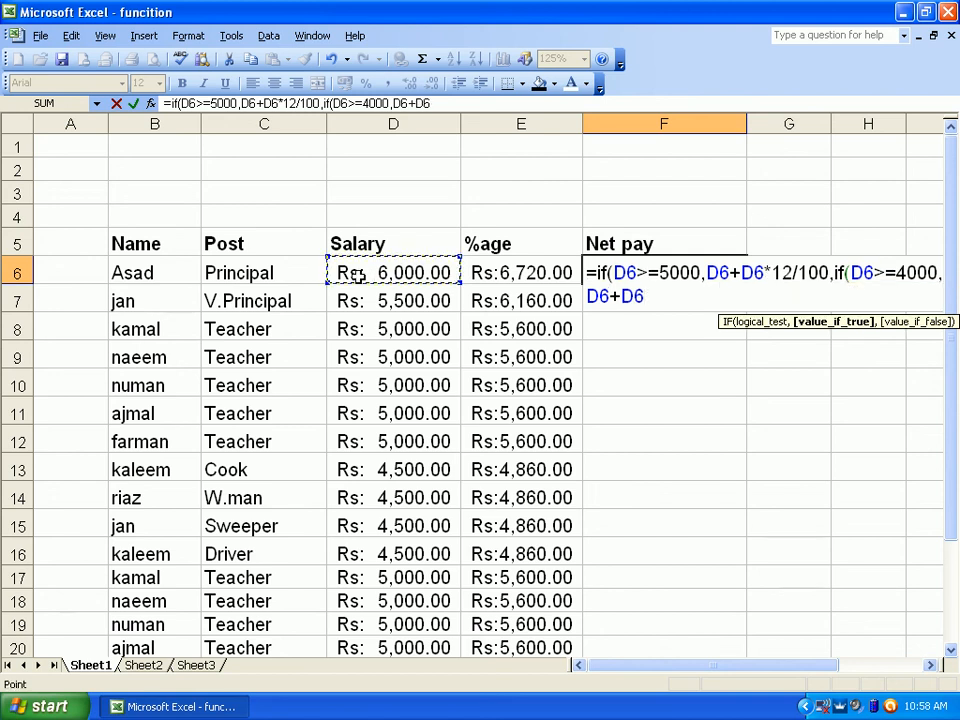
text(*8/100)
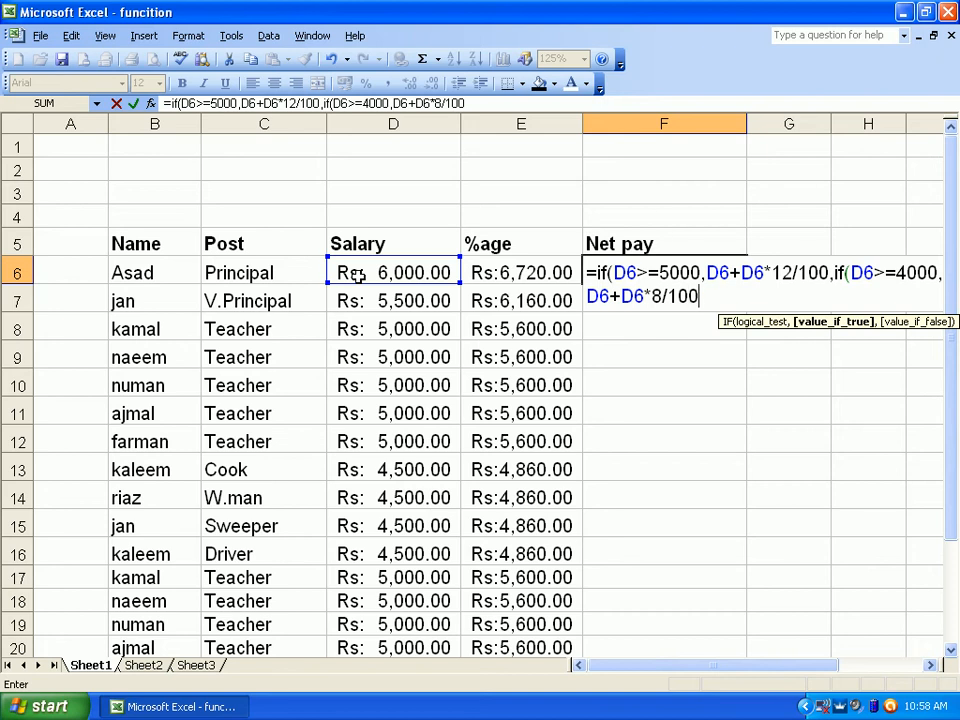
Step: Use D6 as the nested IF's false value, close both brackets and enter the F6 formula
text(,)
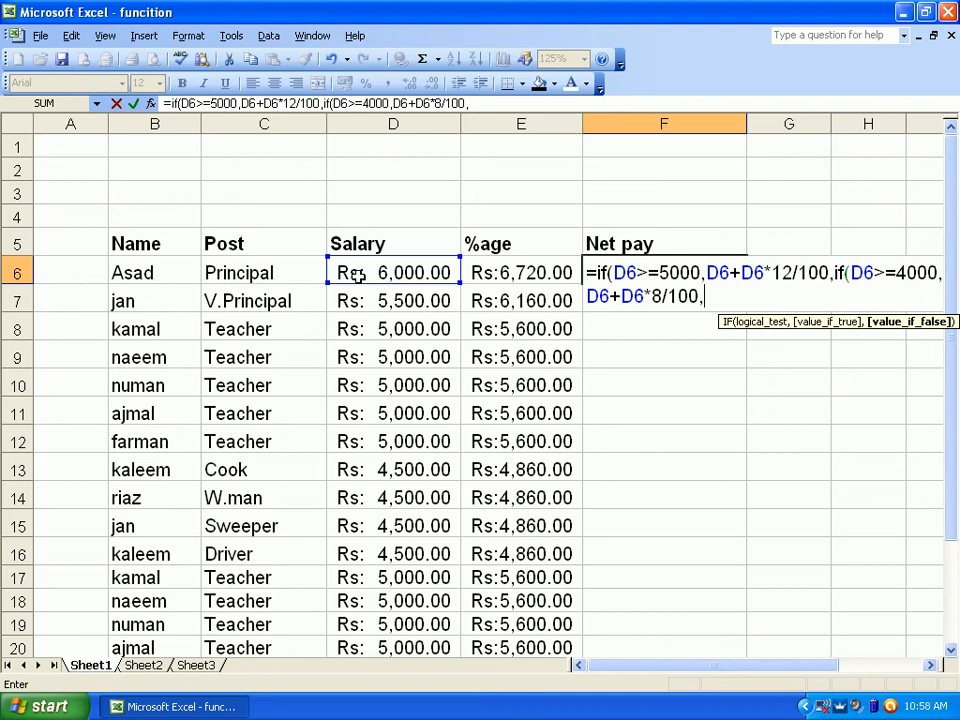
click(357, 273)
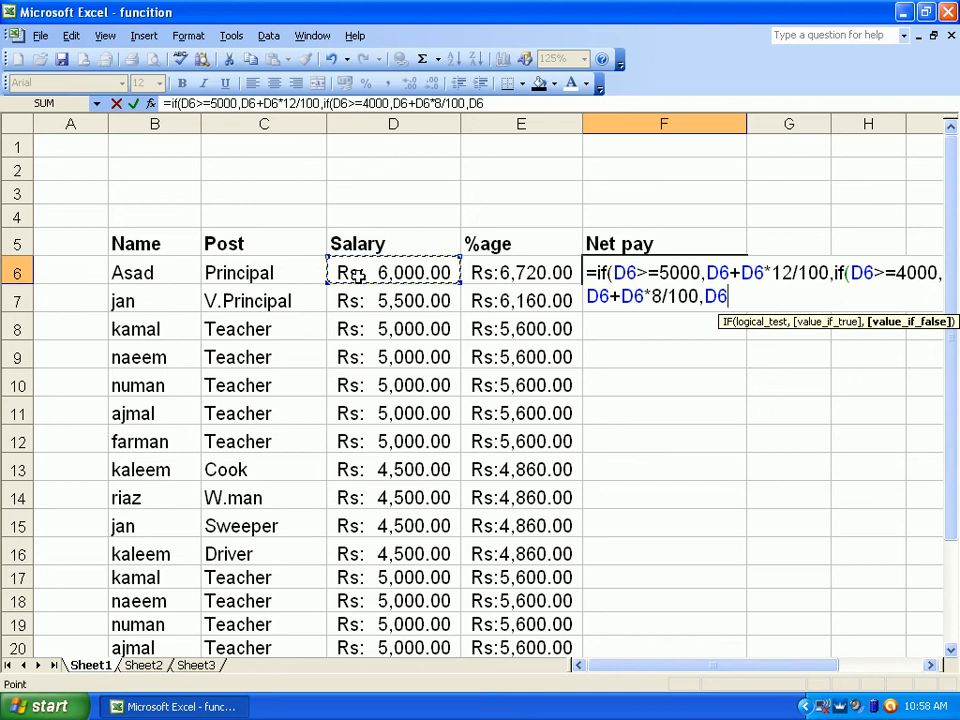
text()))
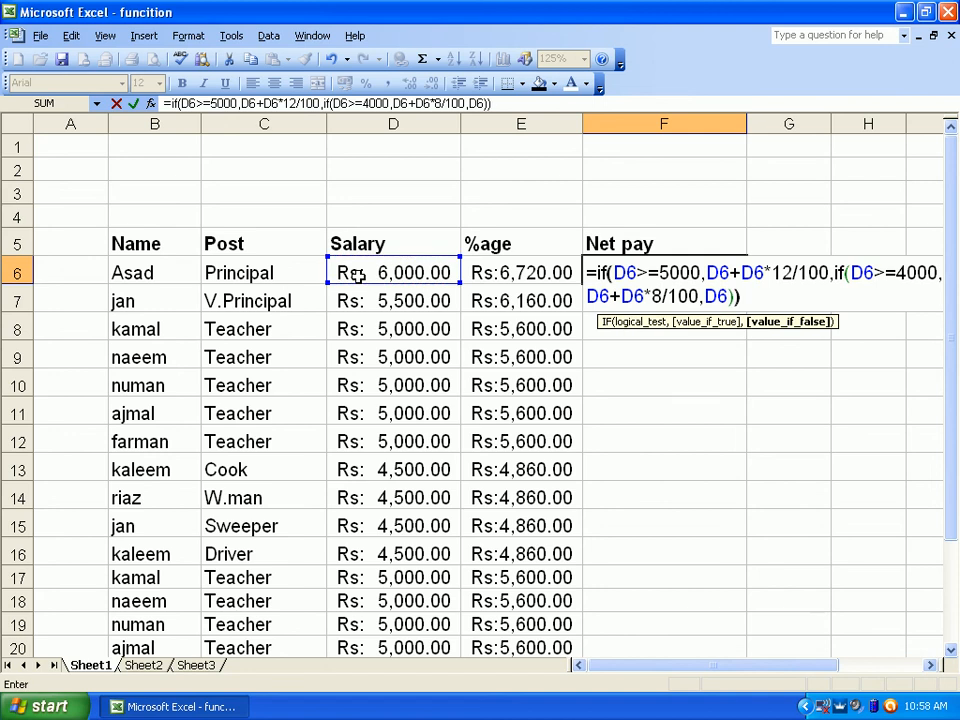
key(Return)
Step: Change the final false value in the D6 salary formula to 3500
scroll(385, 520, down, 2)
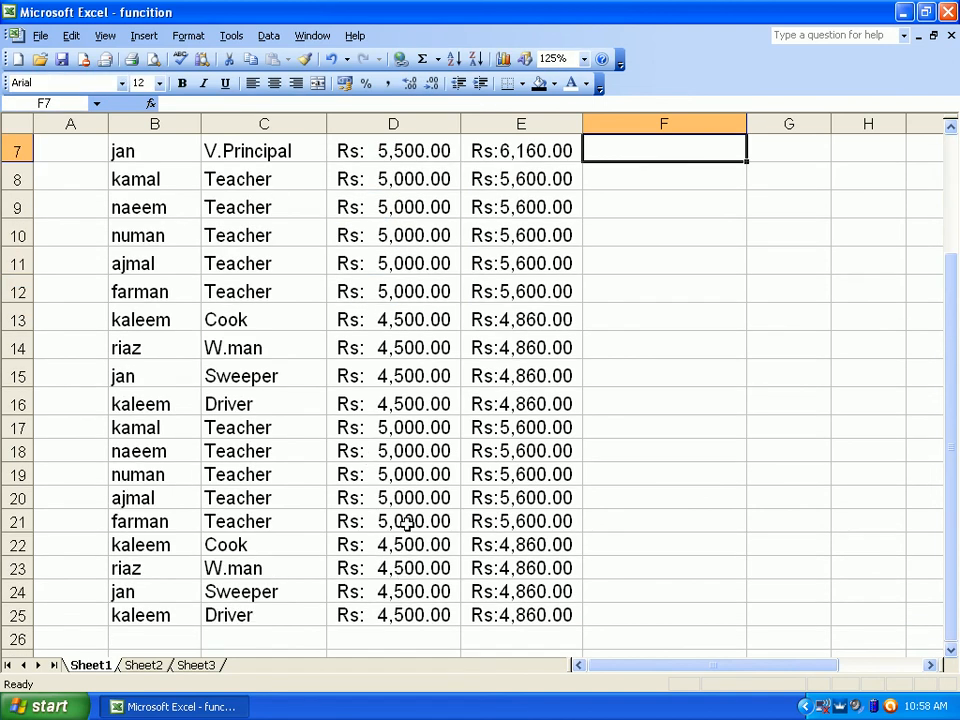
scroll(408, 545, up, 1)
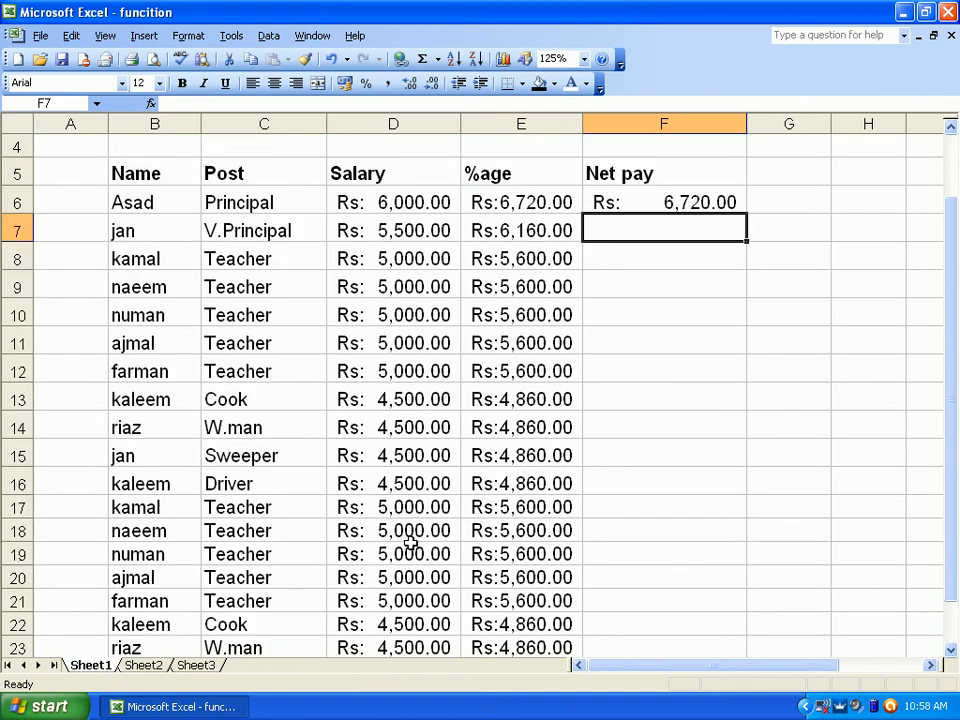
click(410, 195)
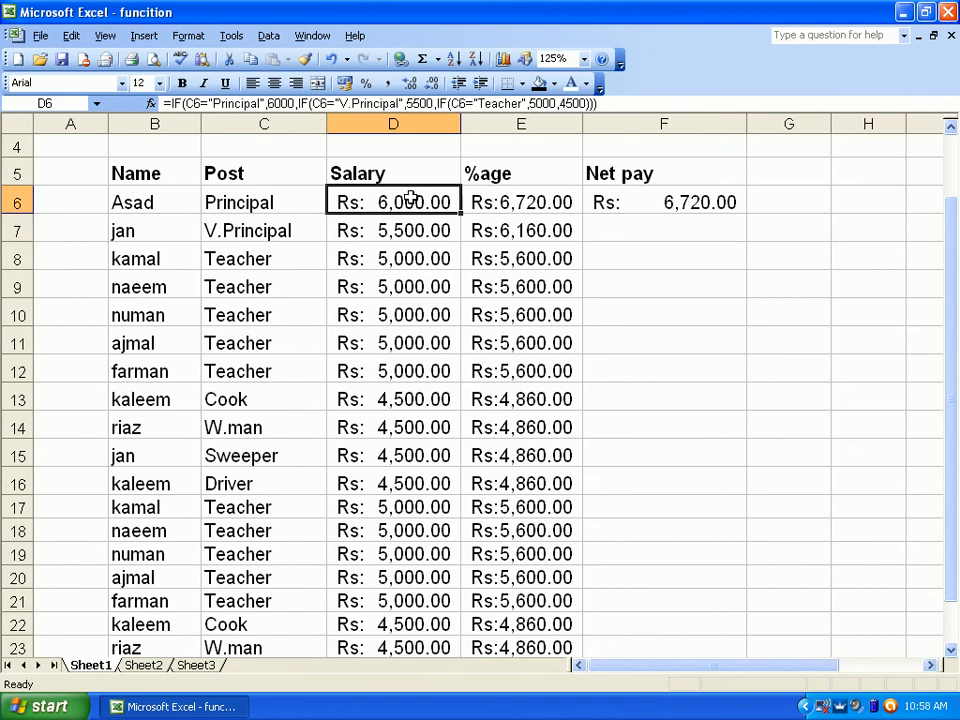
click(568, 104)
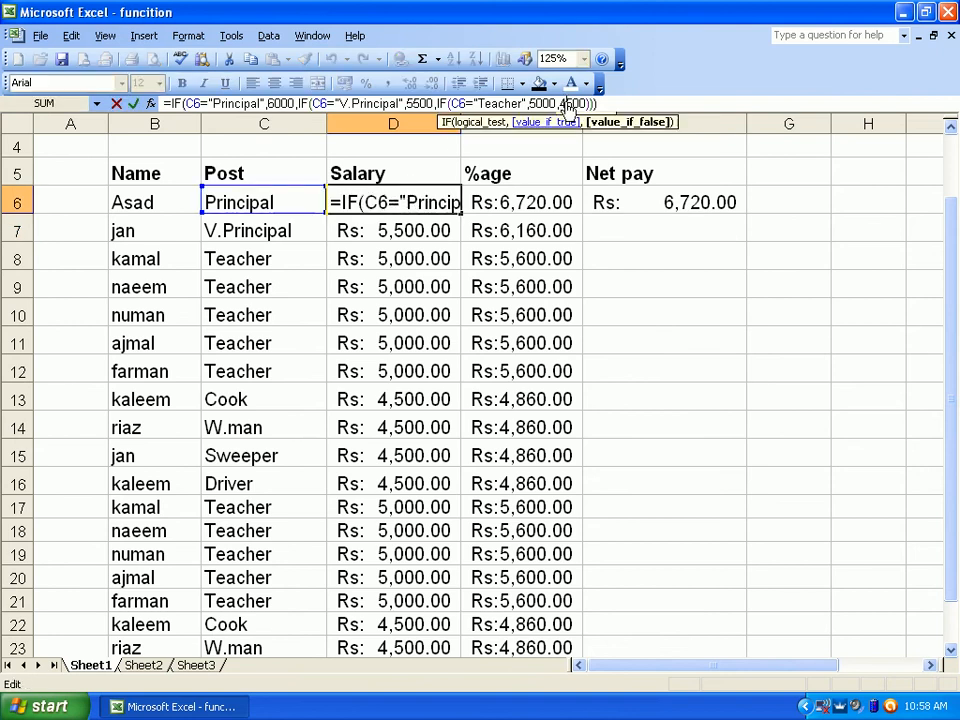
key(BackSpace)
text(3)
key(Return)
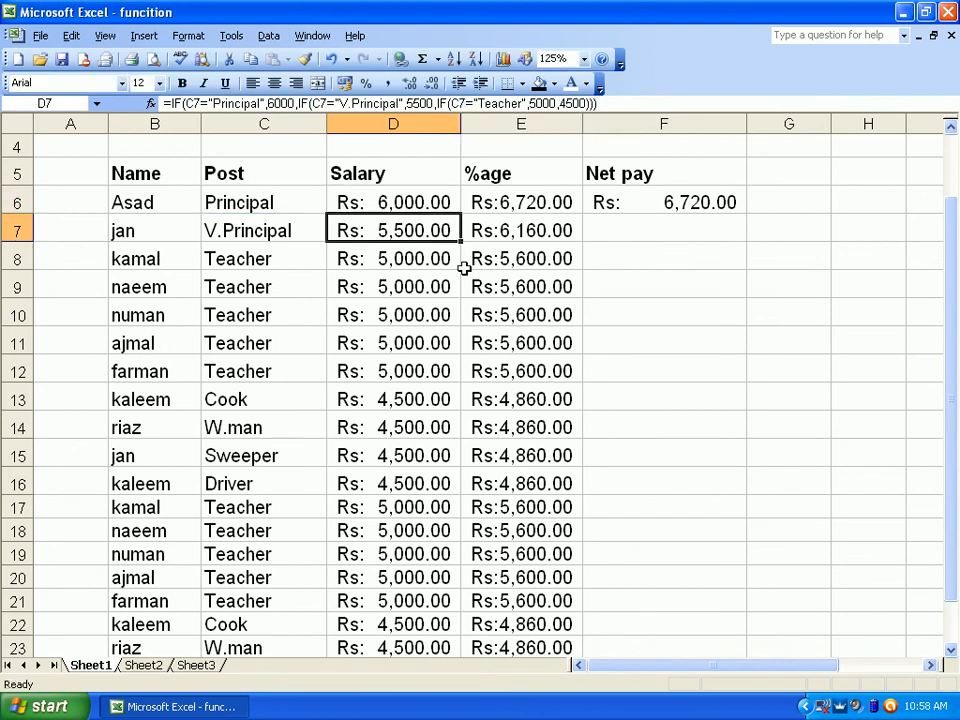
Step: Fill the edited D6 salary formula down column D through row 25
click(442, 203)
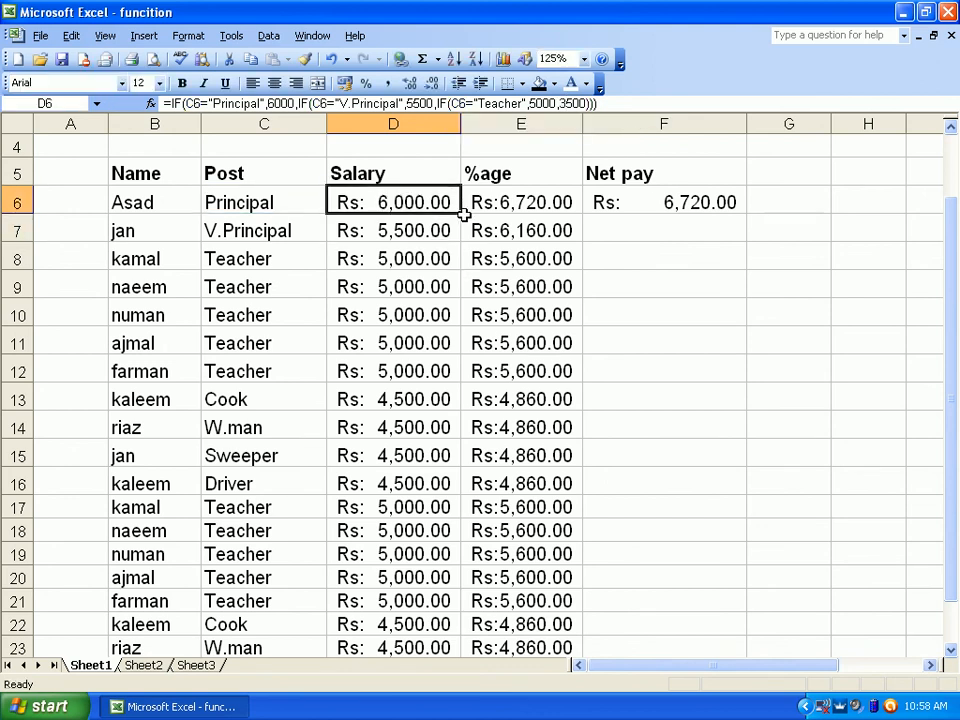
drag(463, 212, 428, 515)
scroll(377, 507, up, 3)
Step: Fill the F6 net pay formula down column F through row 25
click(641, 252)
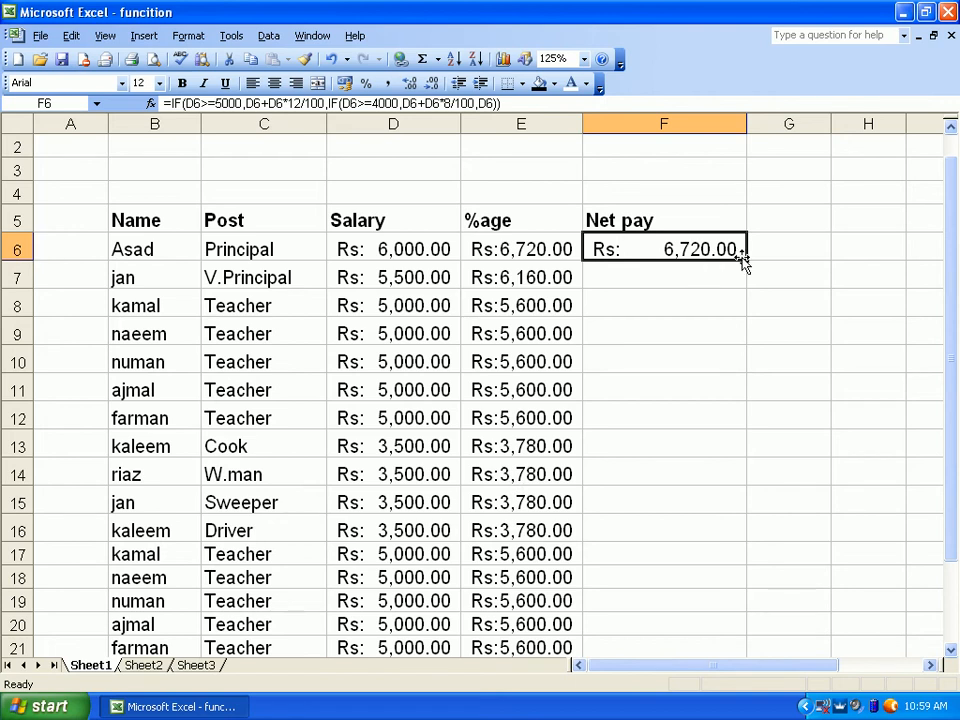
drag(748, 261, 705, 457)
scroll(757, 489, up, 2)
Step: Compare the salary and net pay cells in rows 25, 21 and 6 to check the nested IF
click(429, 615)
click(628, 614)
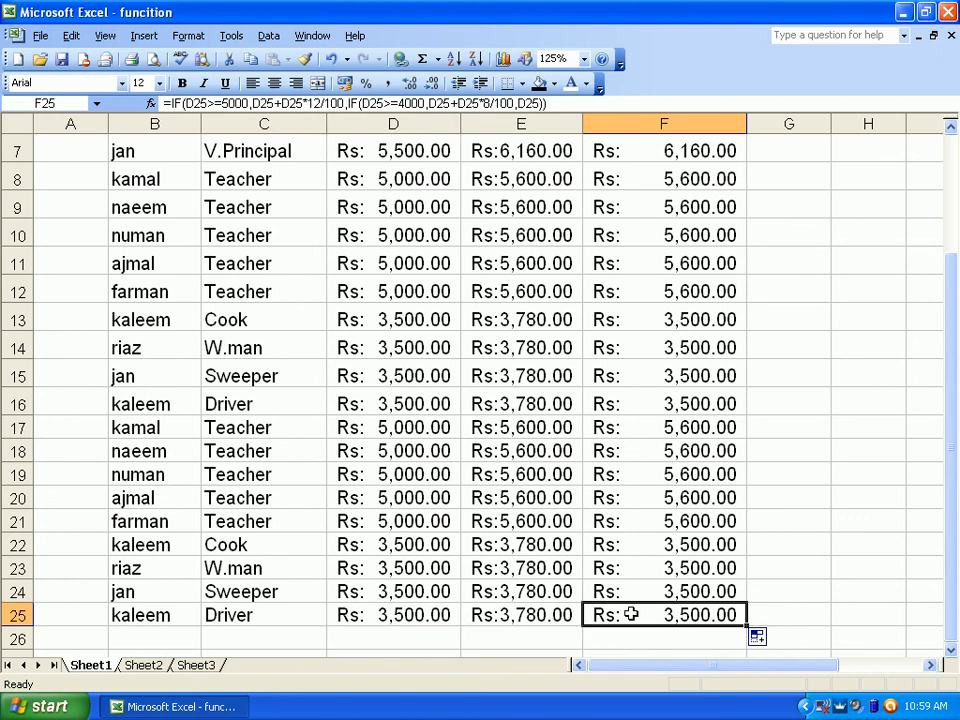
click(430, 522)
click(634, 520)
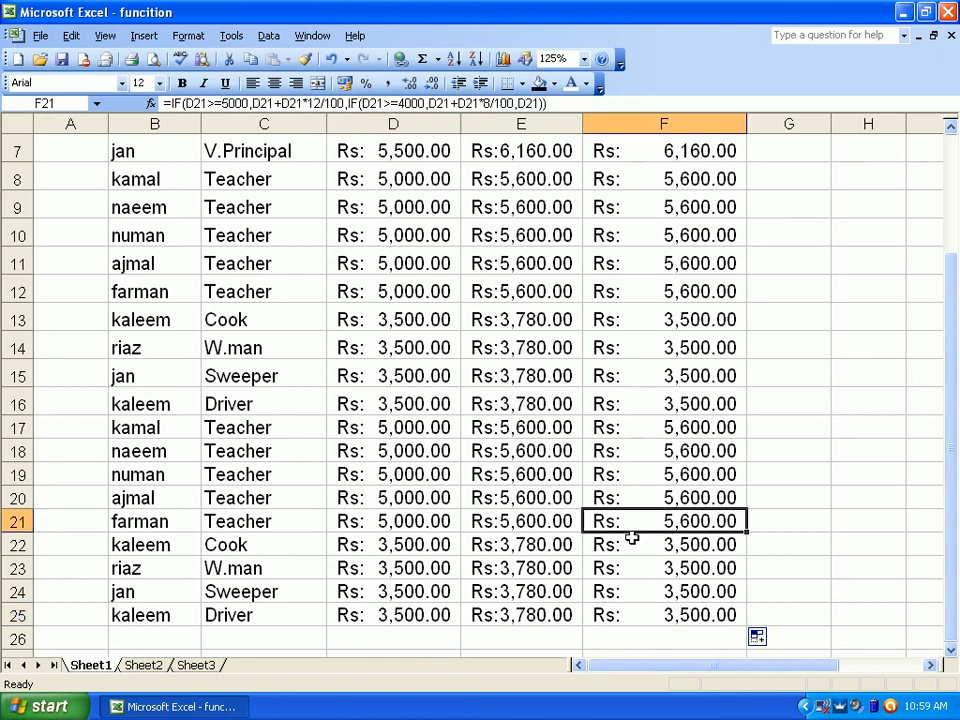
scroll(521, 290, up, 2)
click(439, 274)
click(687, 281)
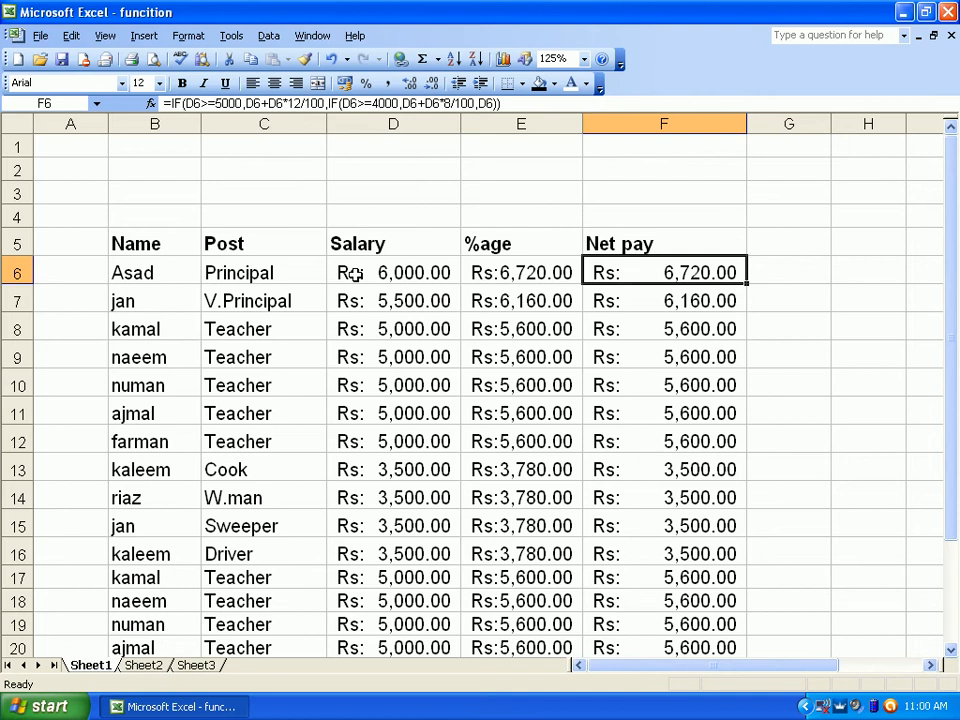
Step: Widen column G and start an IF formula in G6 that tests whether D6>=5000
click(932, 666)
drag(662, 137, 709, 124)
click(660, 278)
text(=if()
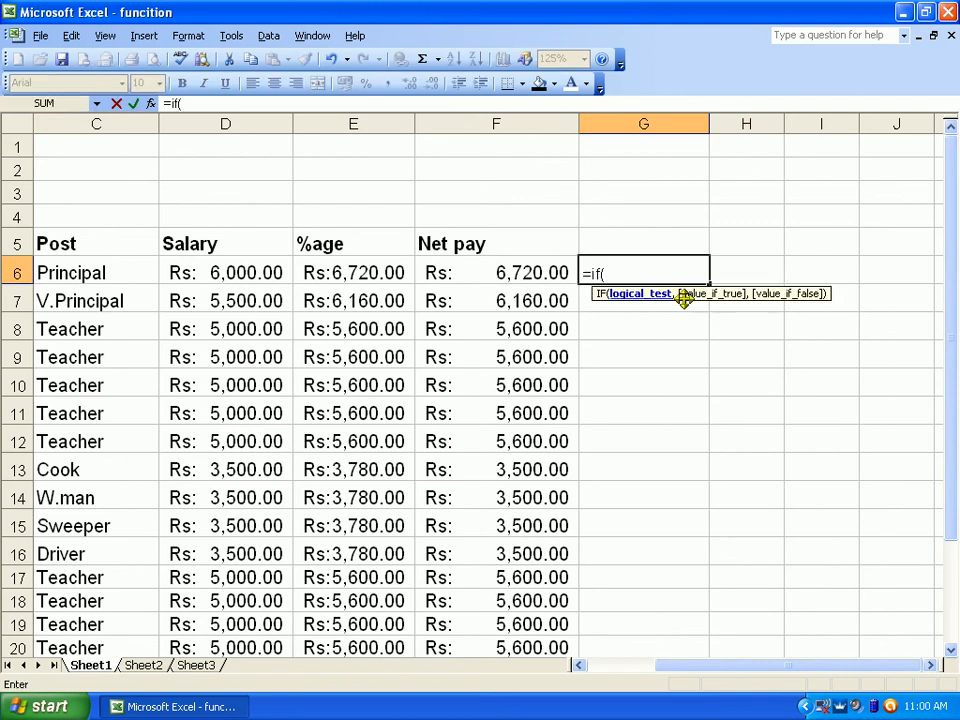
click(265, 277)
text(>=)
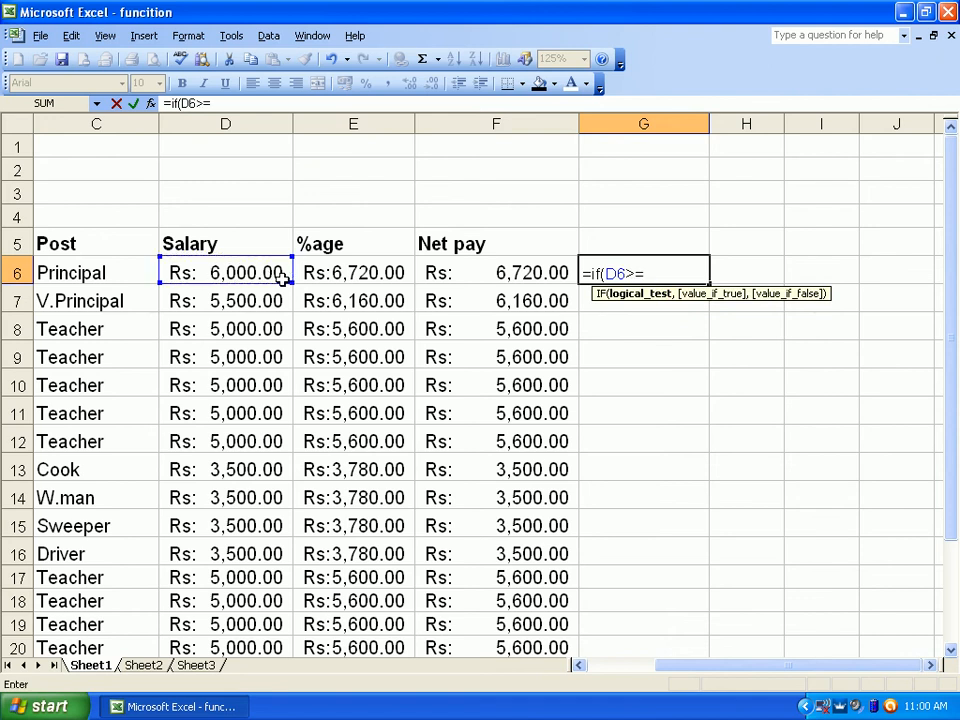
text(5000)
Step: Add D6-D6*12/100 as the value when the condition in G6 is true
text(,)
click(264, 272)
text(-)
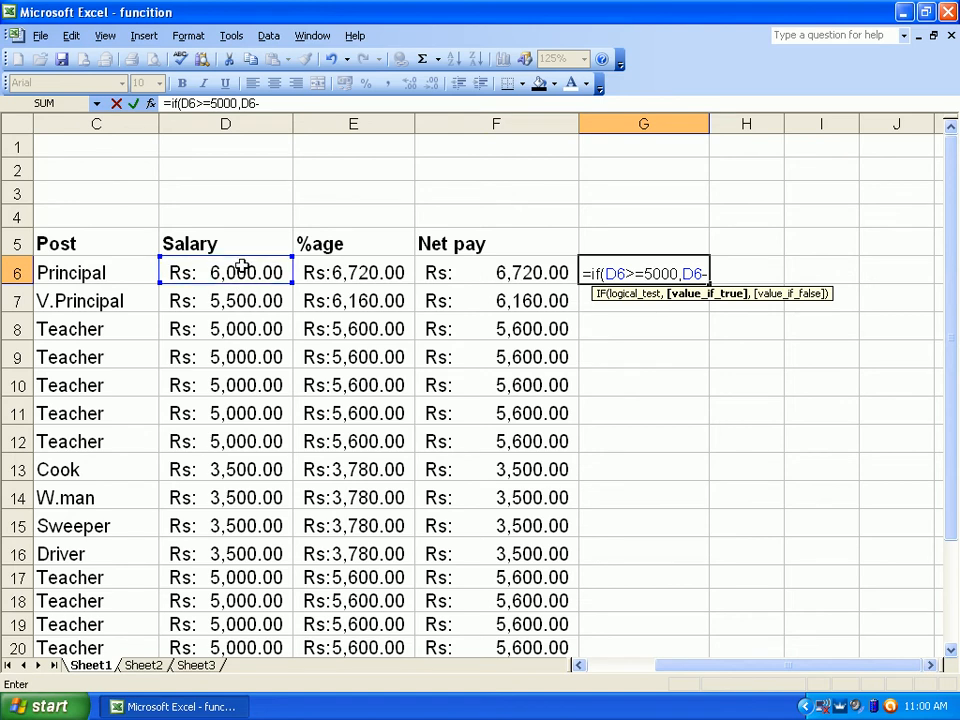
click(240, 269)
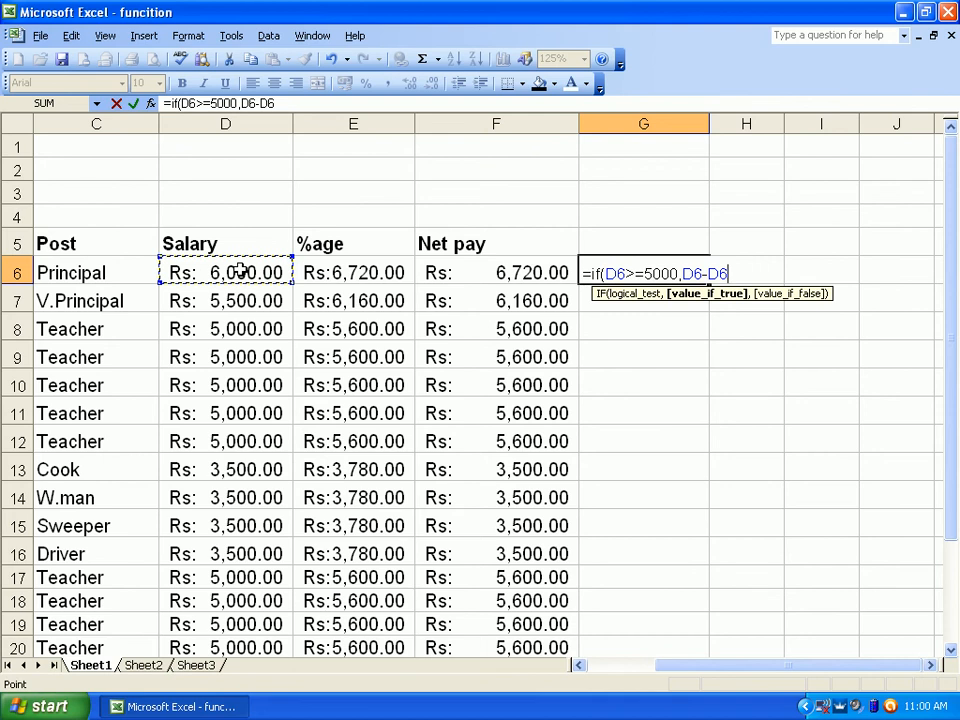
text(*12/100)
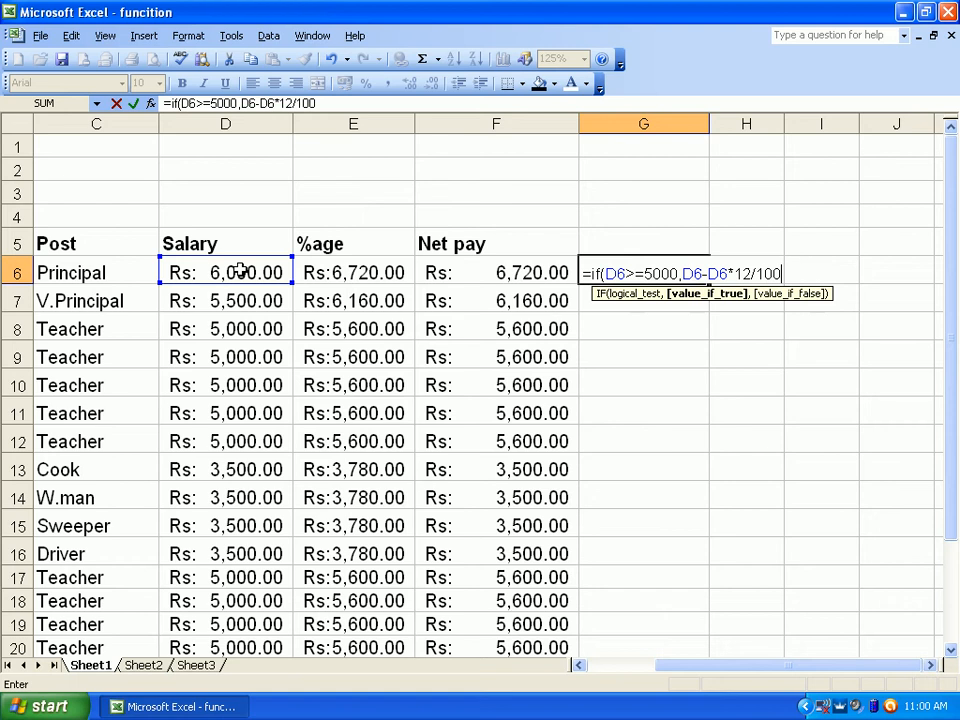
Step: Add a nested IF as the false value in G6 that tests whether D6<4000
text(,)
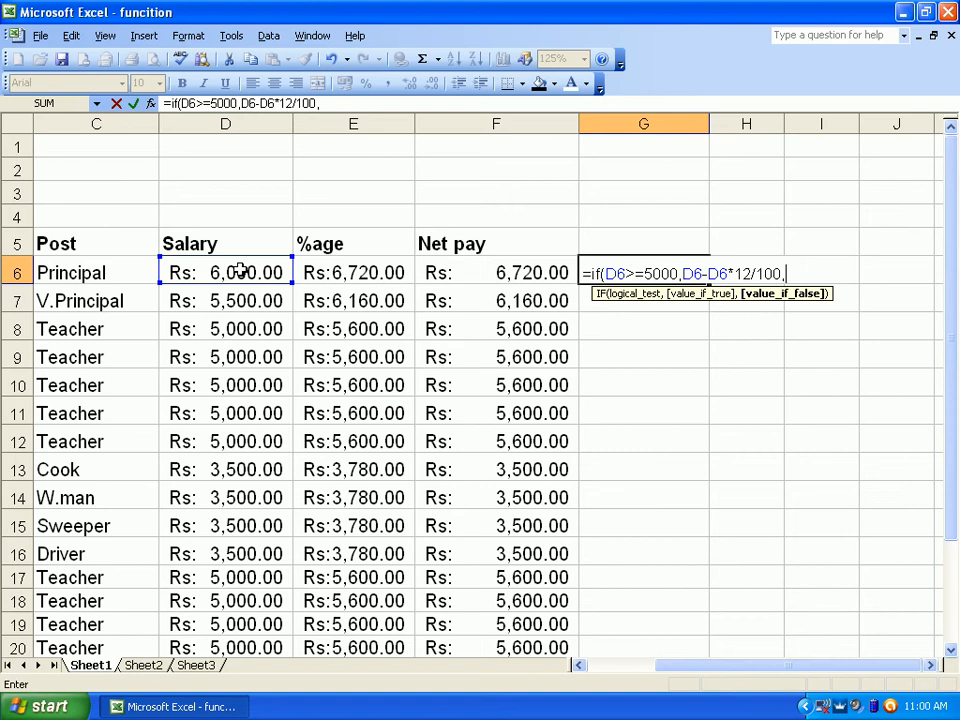
text(if()
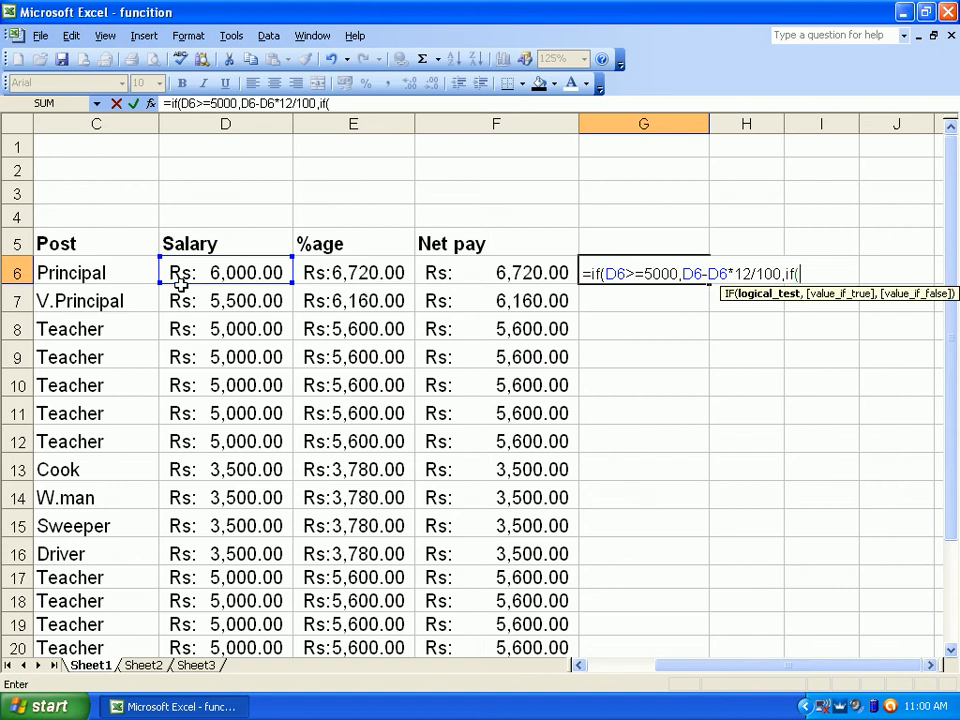
click(190, 275)
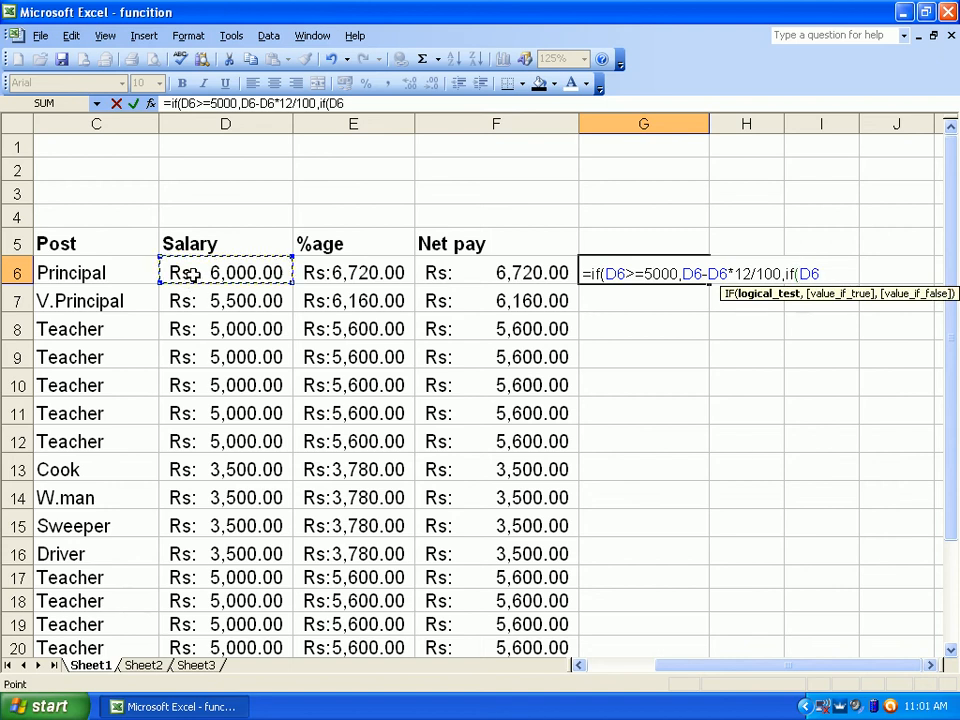
text(<4000,)
Step: Complete the G6 formula with D6+D6*12/100 as the nested IF's true value and enter it
click(190, 273)
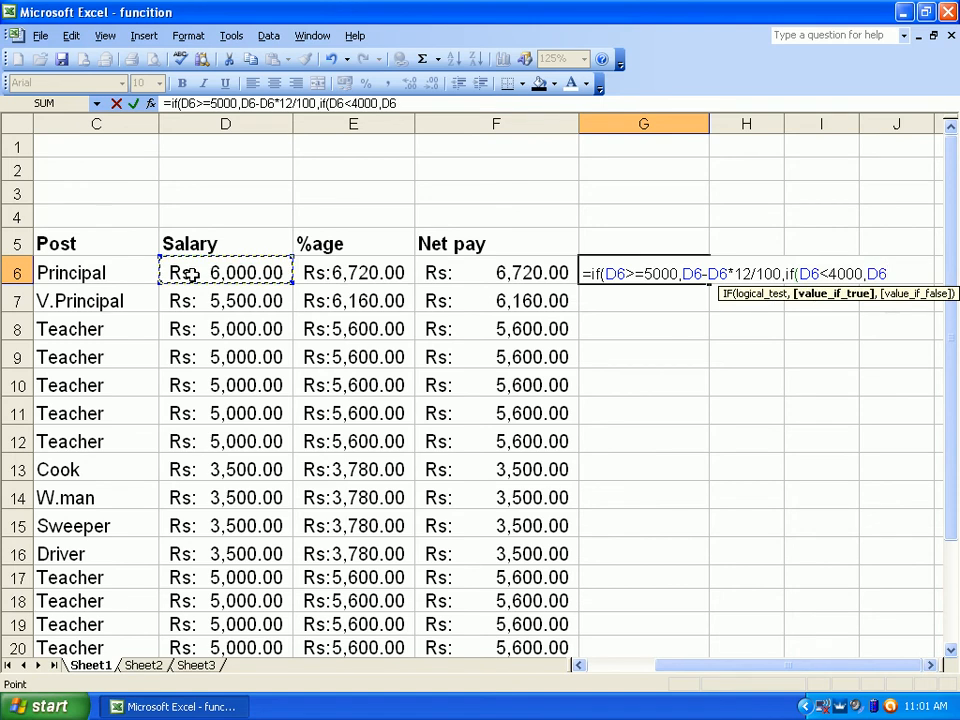
text(+)
click(190, 273)
text(12)
key(BackSpace)
key(BackSpace)
text(*12/100)
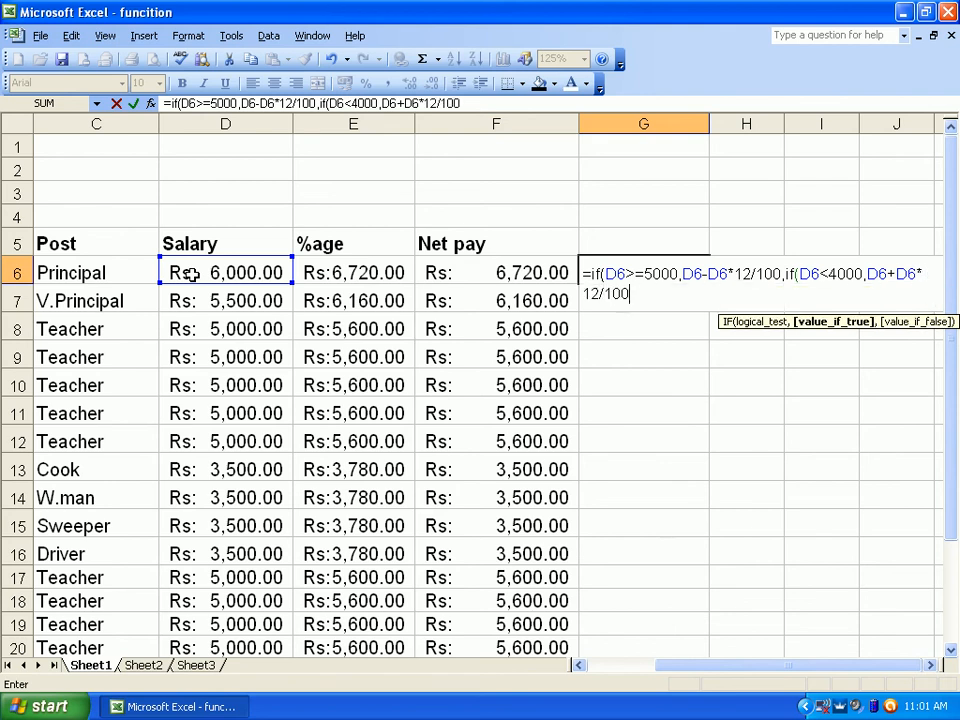
text()))
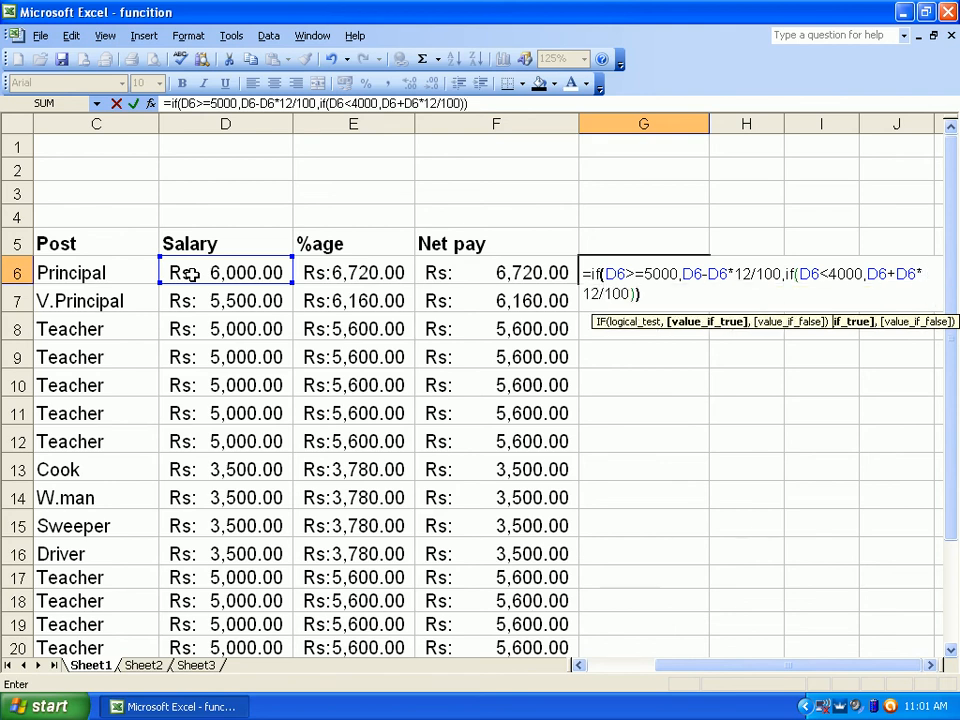
key(Return)
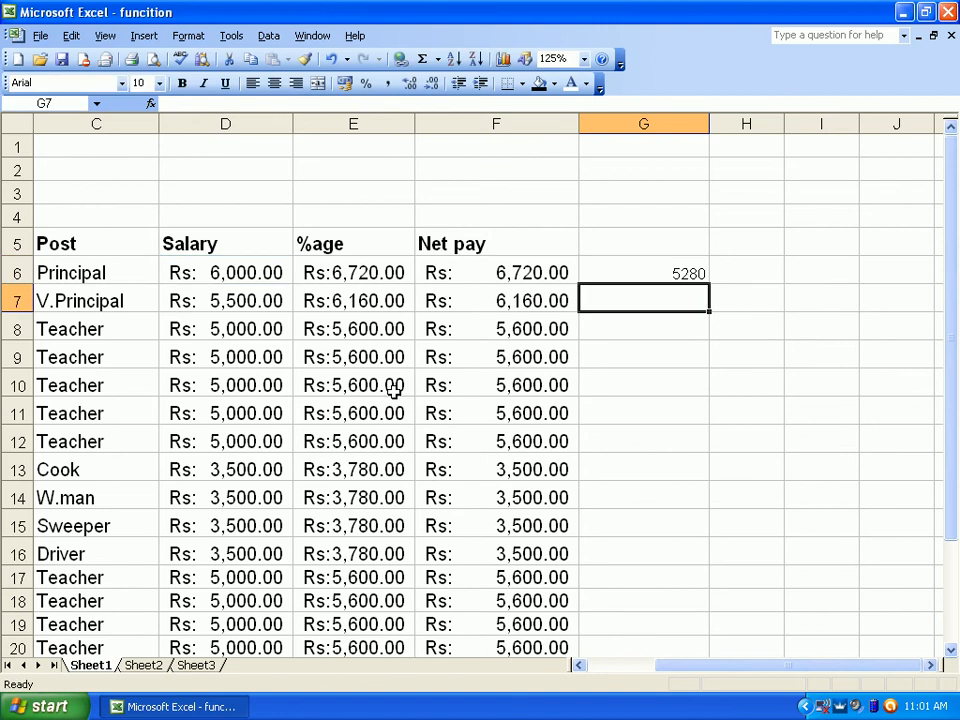
Step: Compare the formulas in G6, D6 and E6, and set column G's font size to 12
click(604, 280)
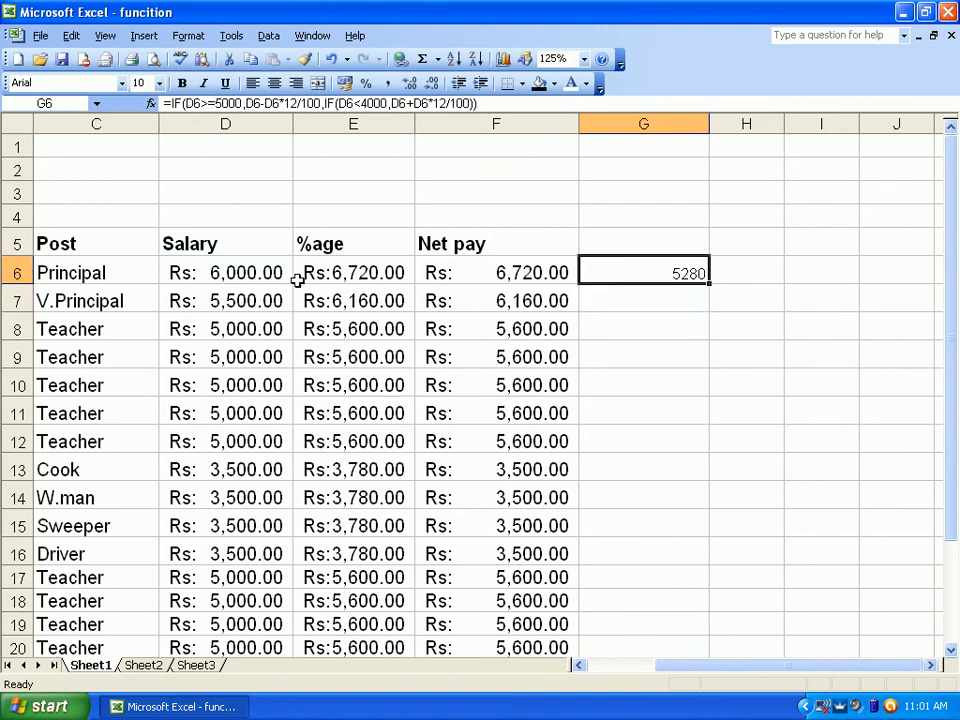
click(250, 276)
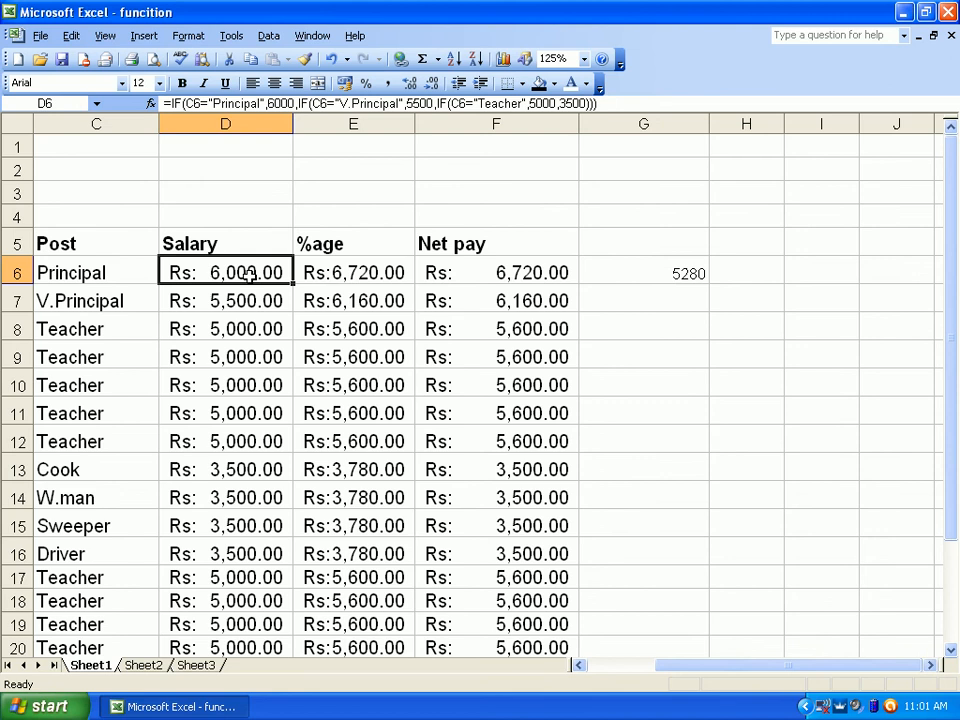
click(319, 275)
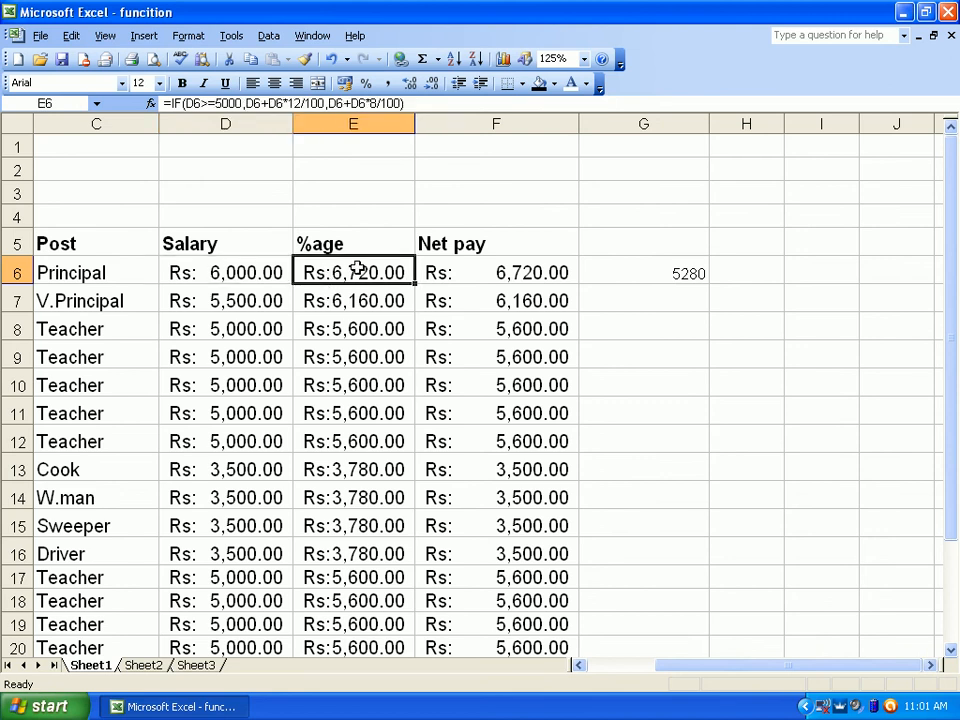
click(619, 270)
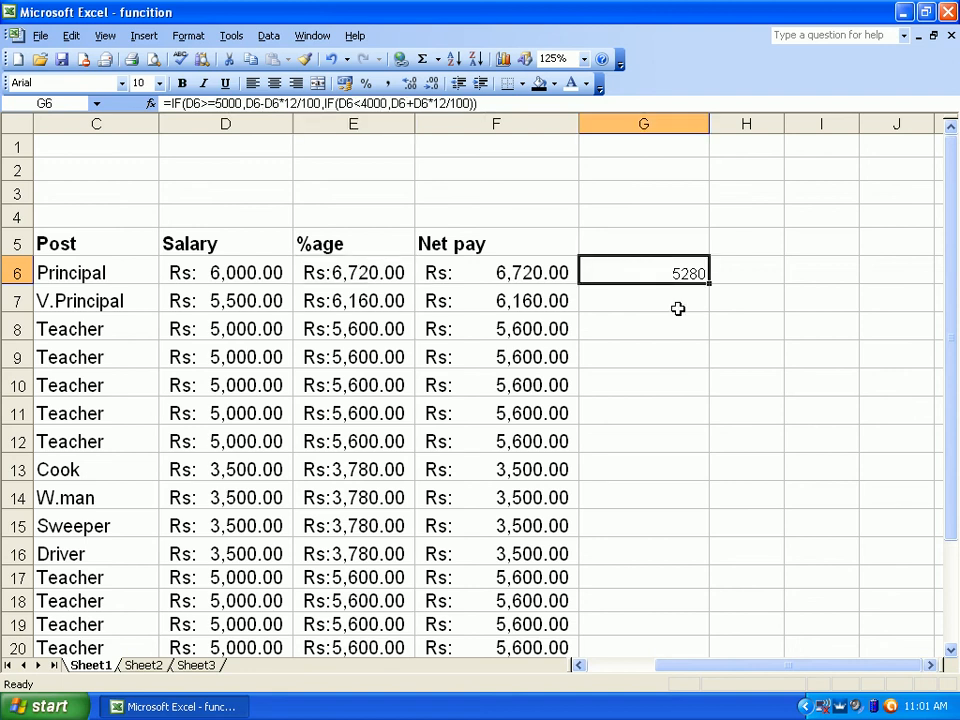
click(677, 122)
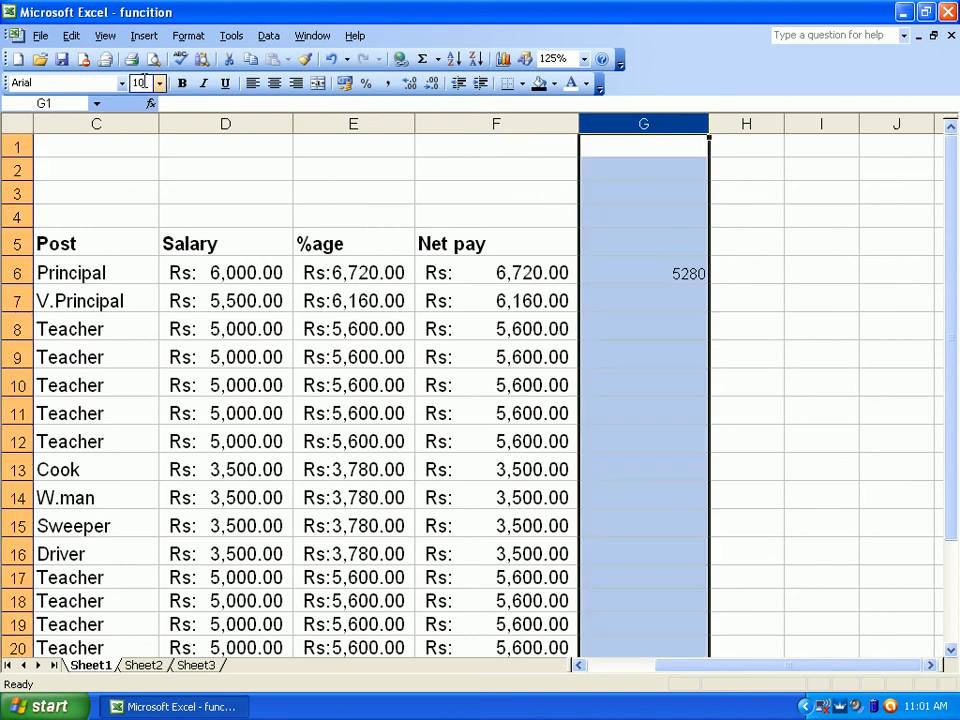
click(159, 83)
click(108, 139)
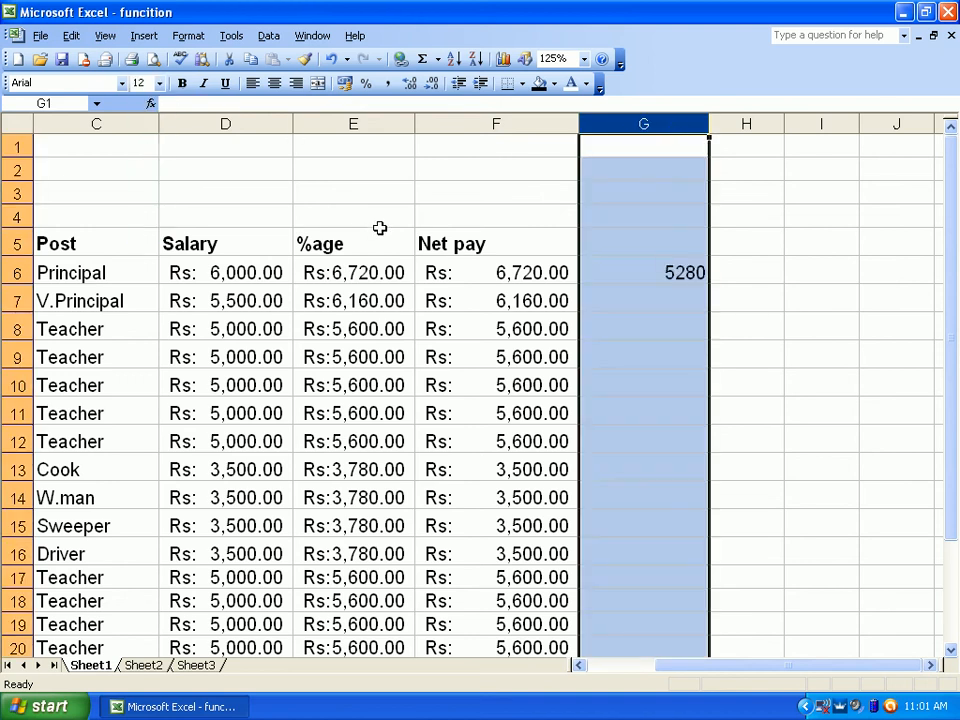
Step: Fill the G6 formula down column G through row 25 and check the formulas in D25, E25 and G25
click(670, 288)
click(658, 268)
drag(708, 284, 706, 592)
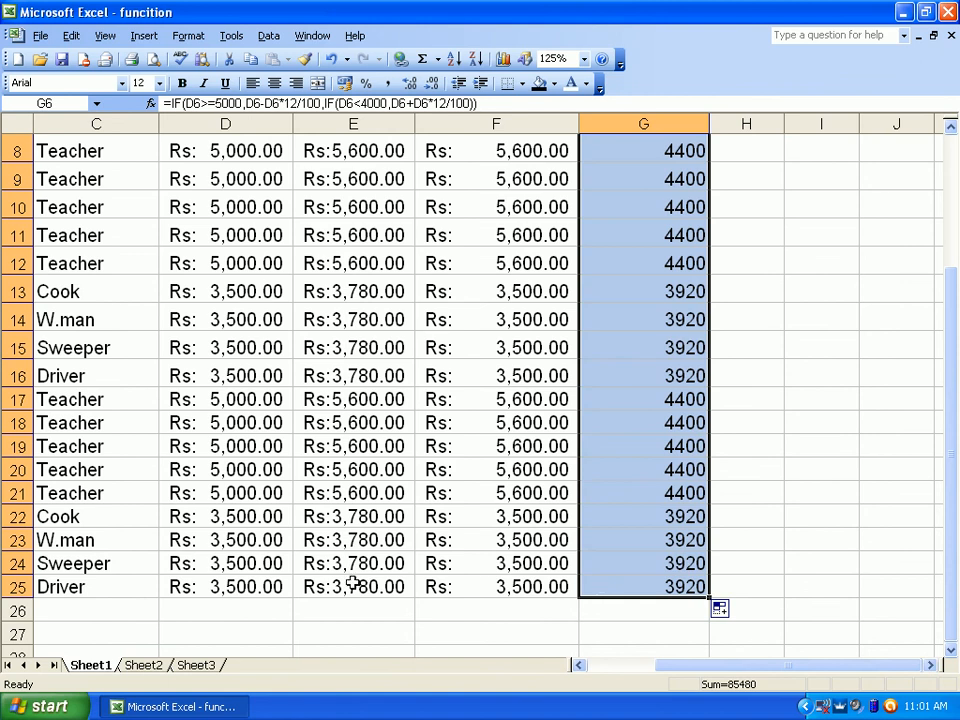
click(262, 588)
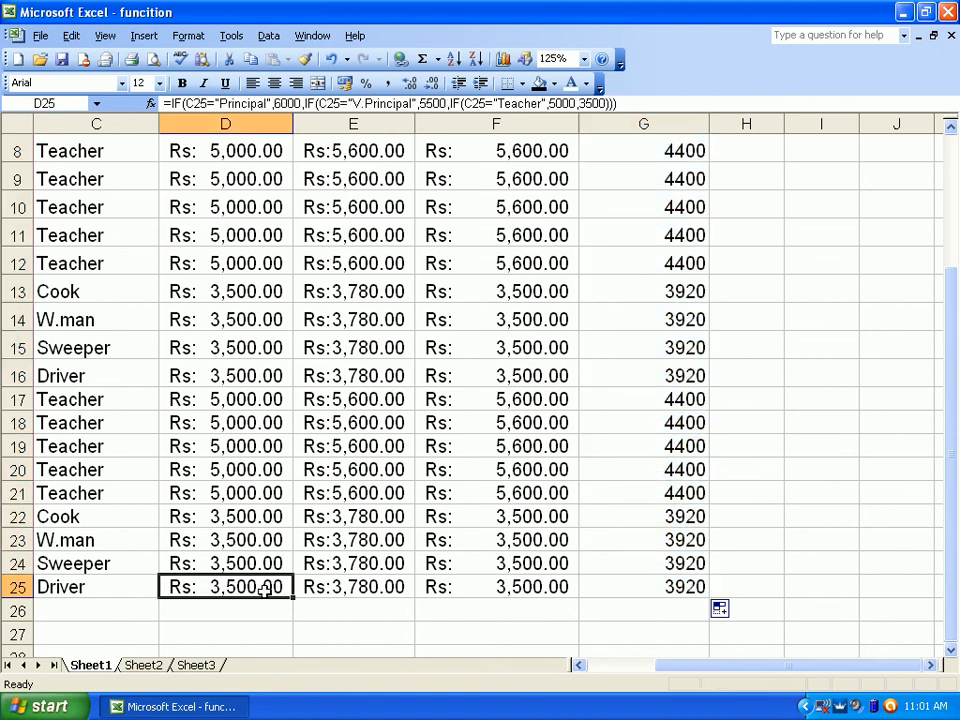
click(346, 588)
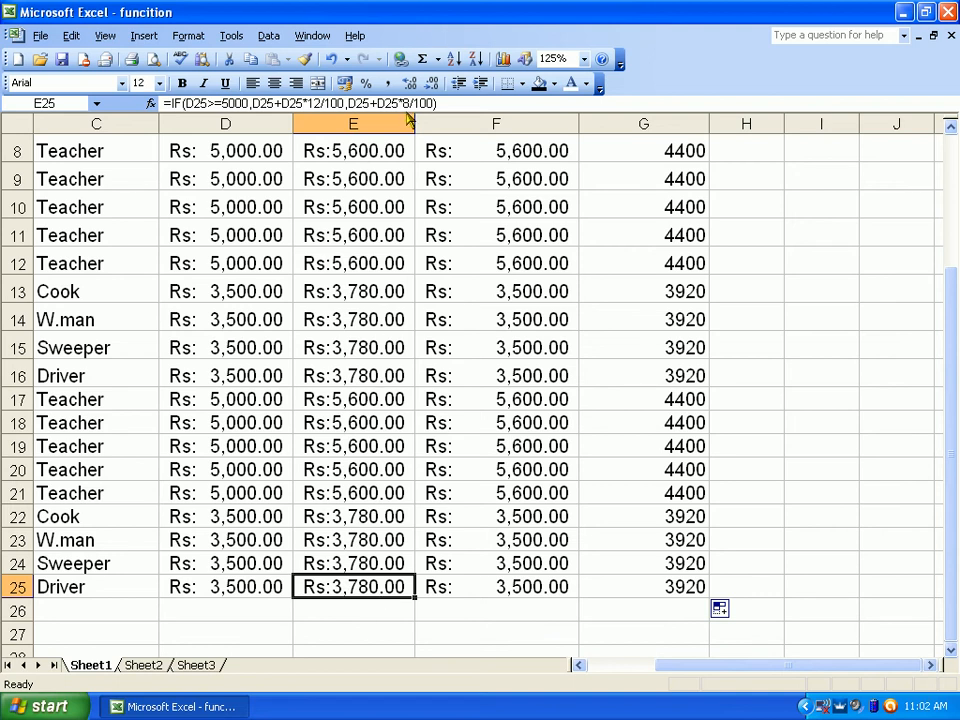
click(637, 592)
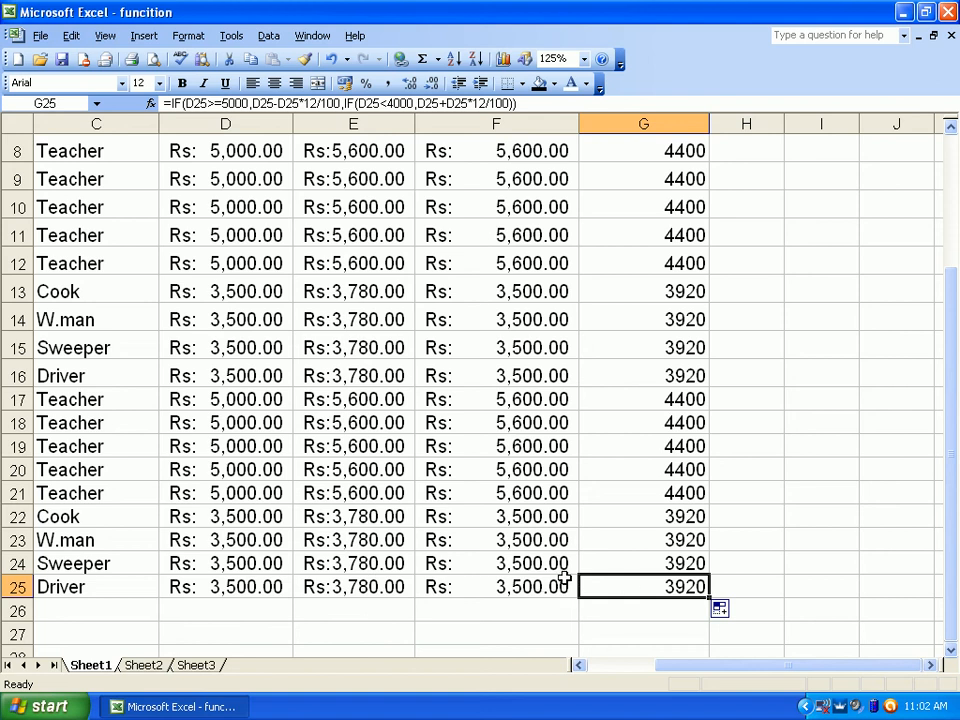
Step: Switch to Sheet2 and calculate the first Apple total in E4 with =C4*D4
click(143, 665)
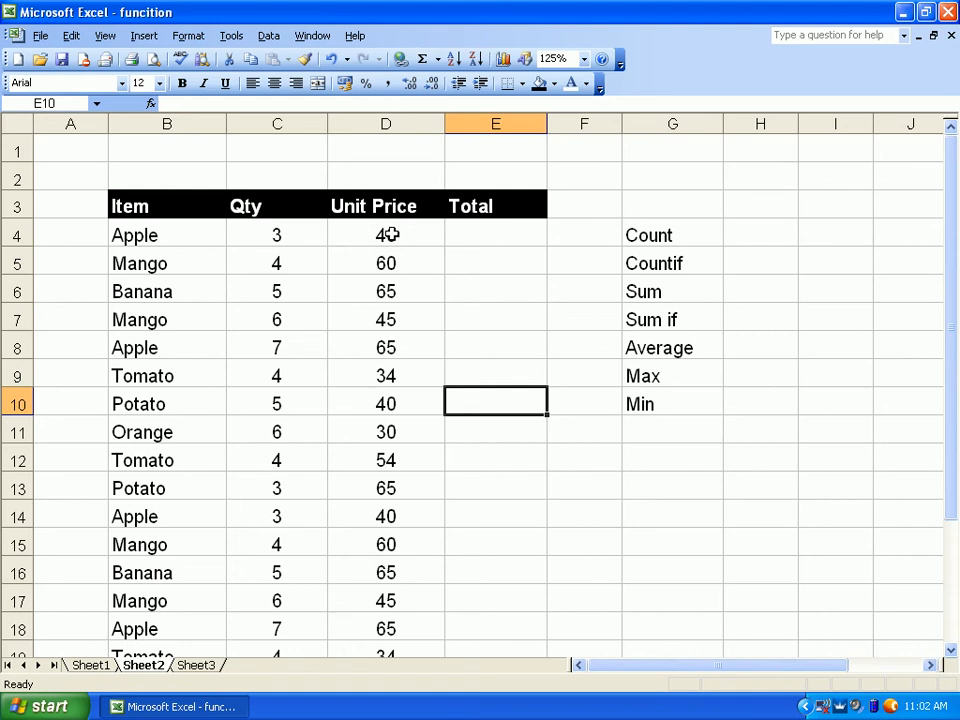
click(469, 232)
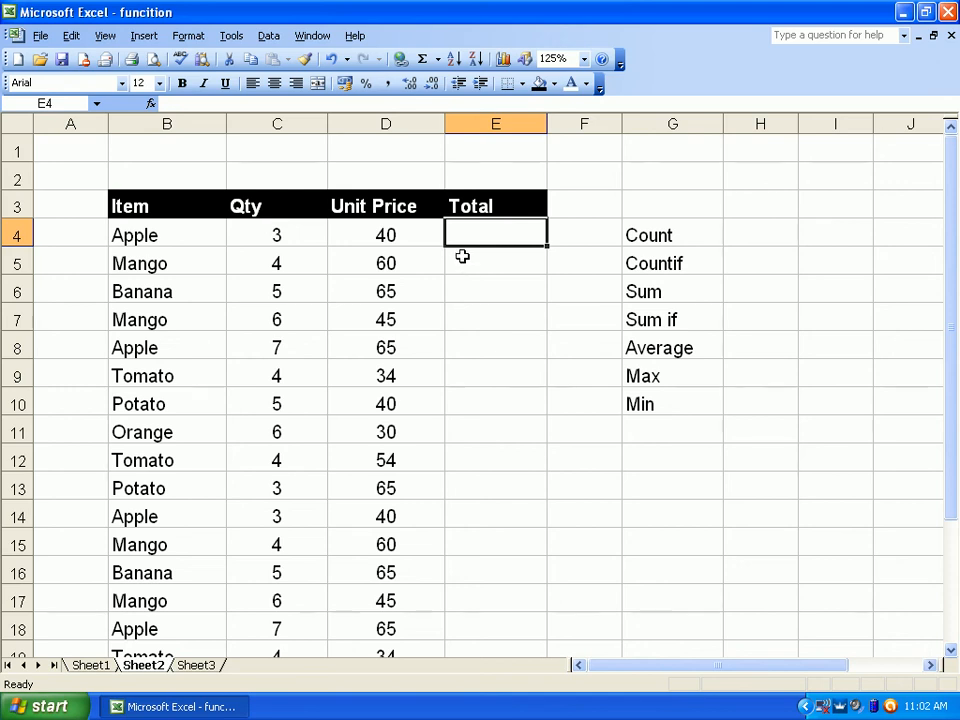
text(=)
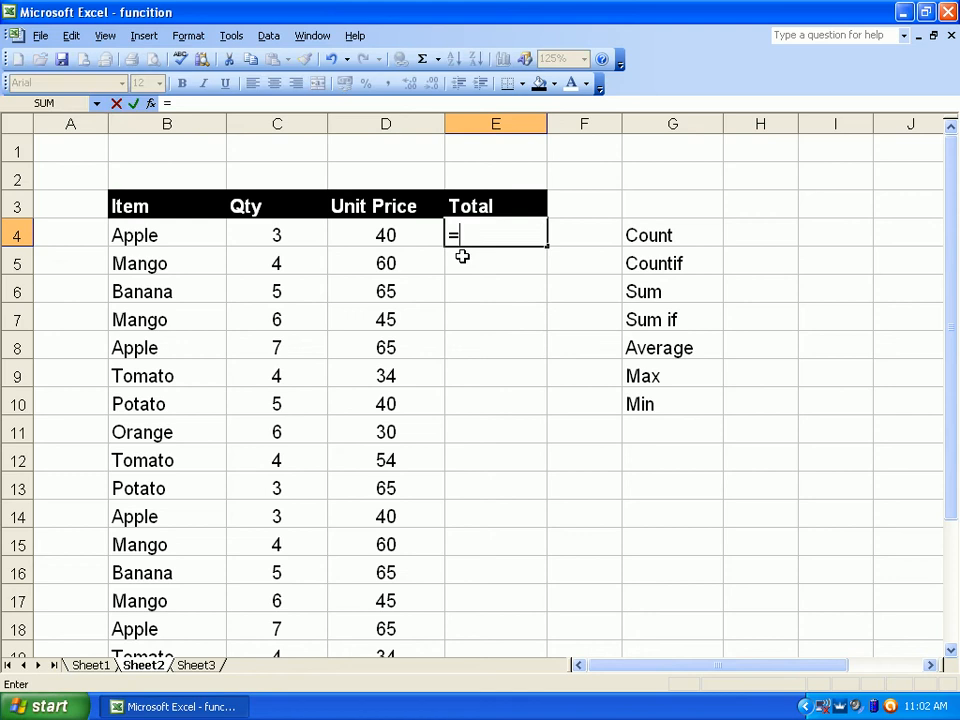
click(299, 235)
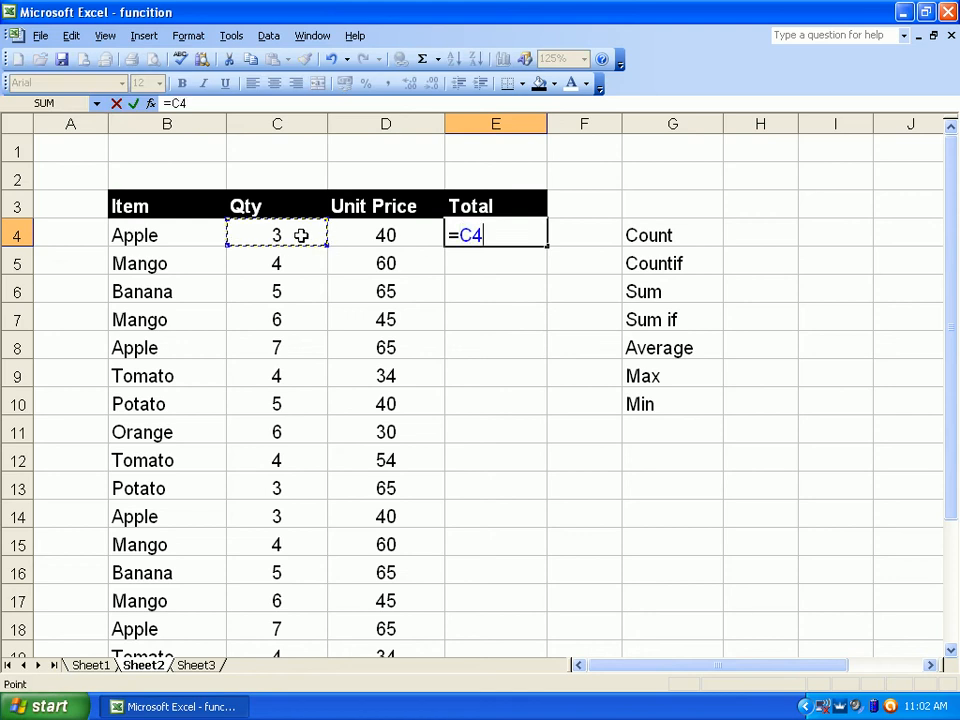
text(*)
click(388, 235)
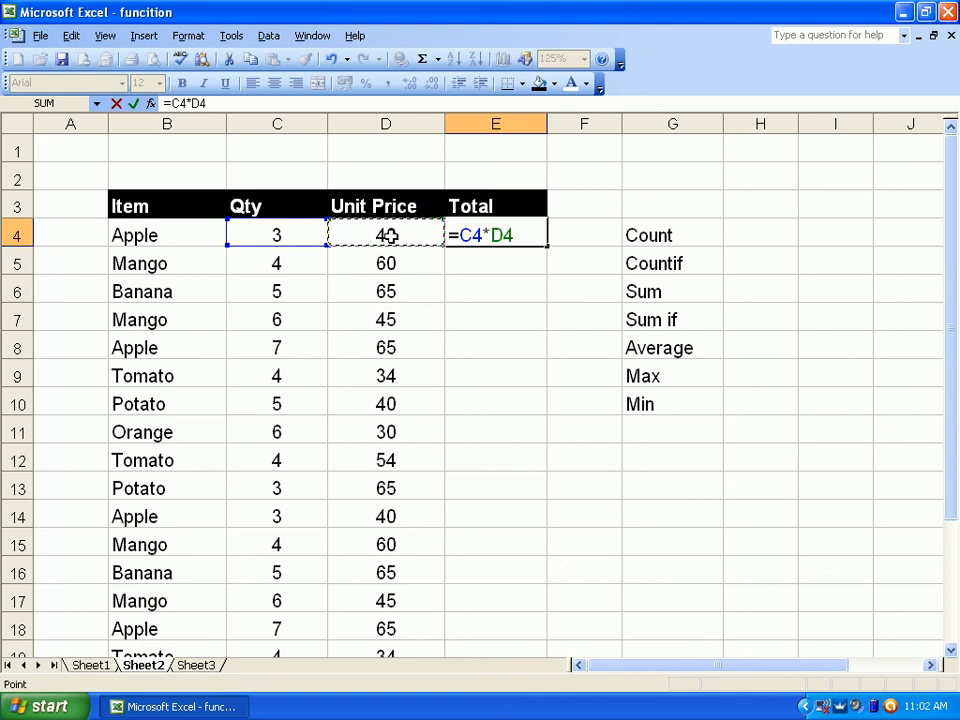
key(Return)
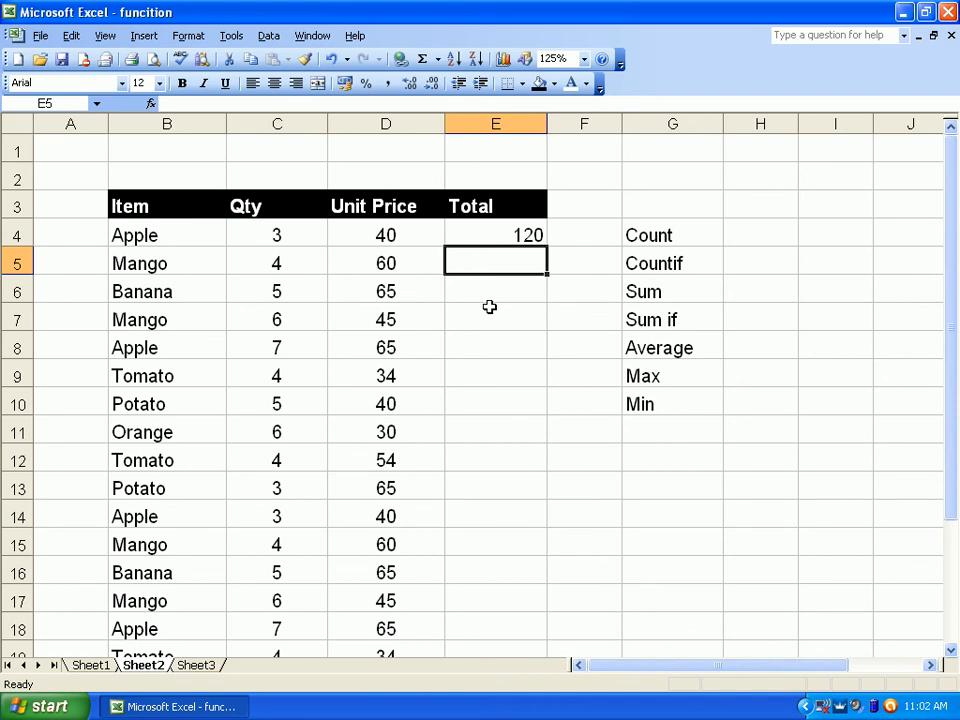
Step: Calculate the Mango total in E5 with =sum(C5*D5)
text(=su)
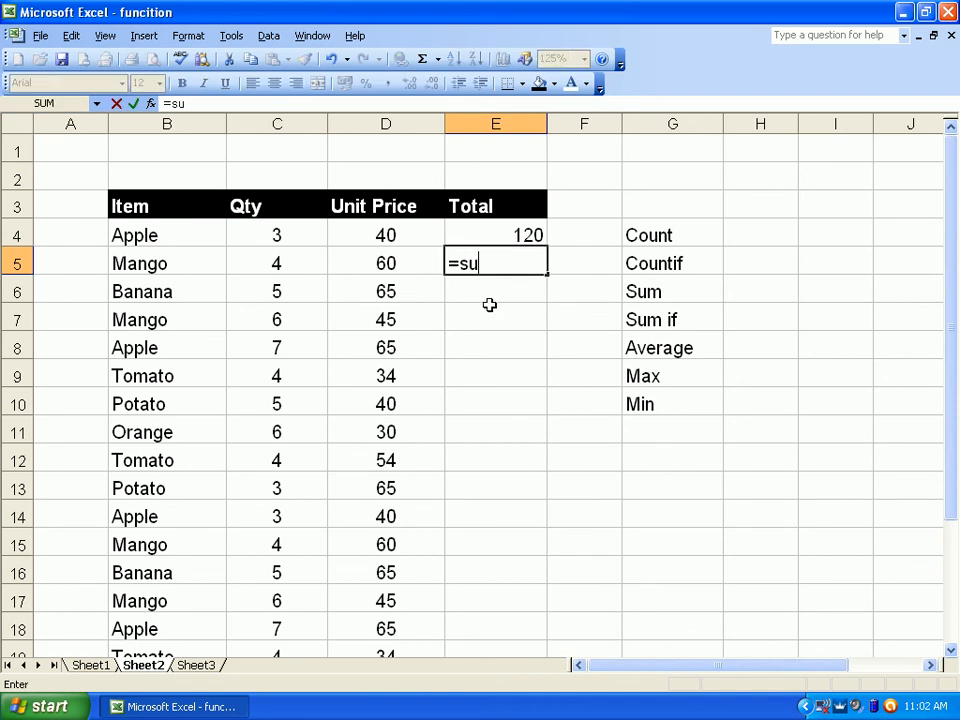
text(m()
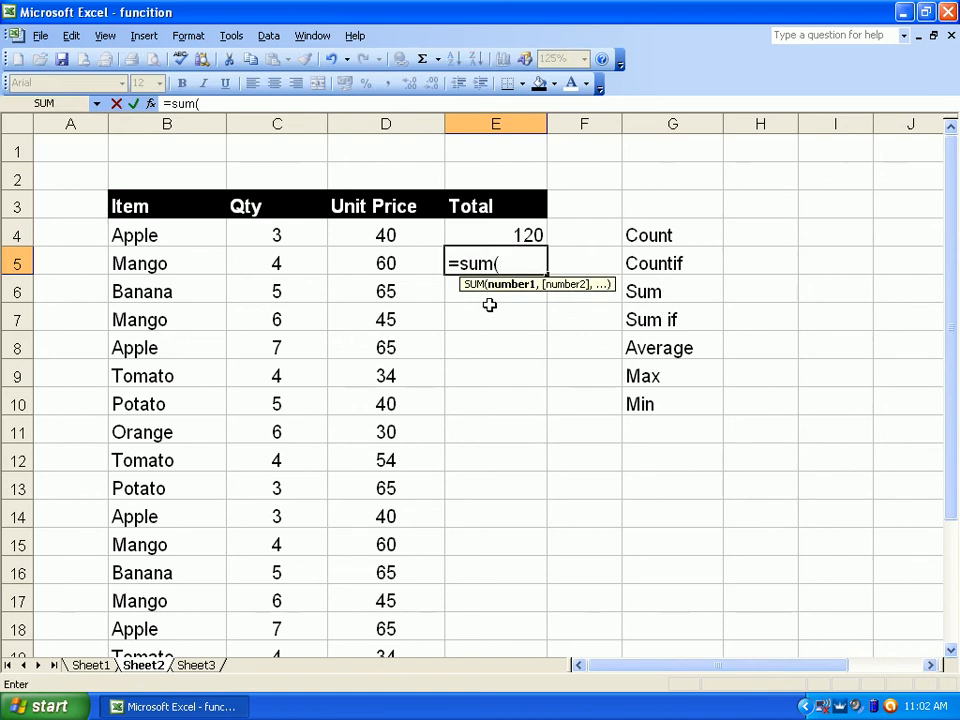
click(293, 264)
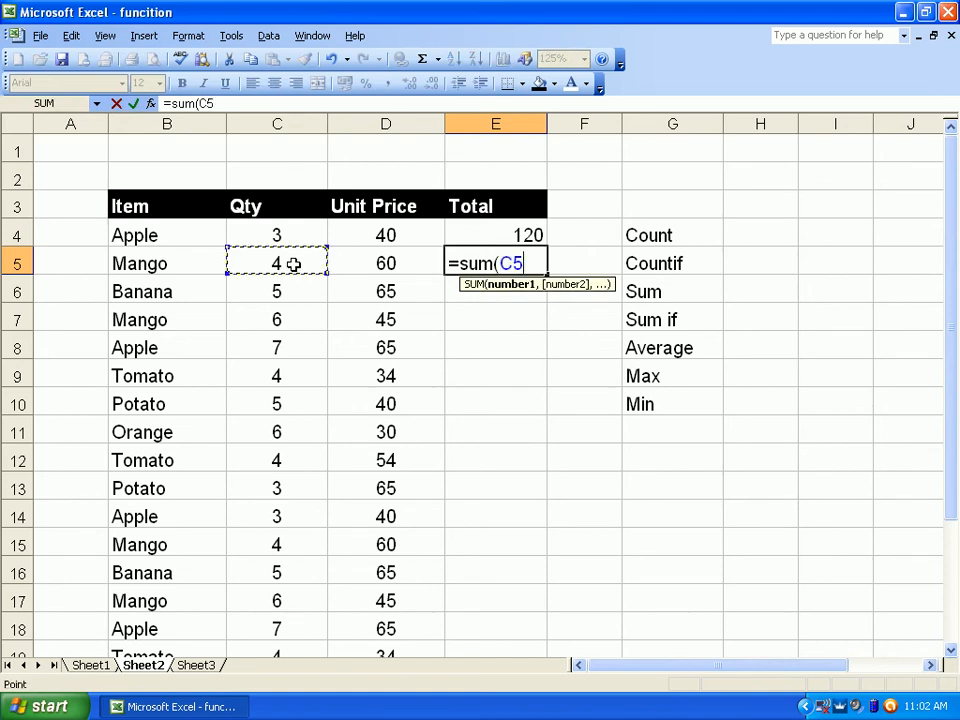
text(*)
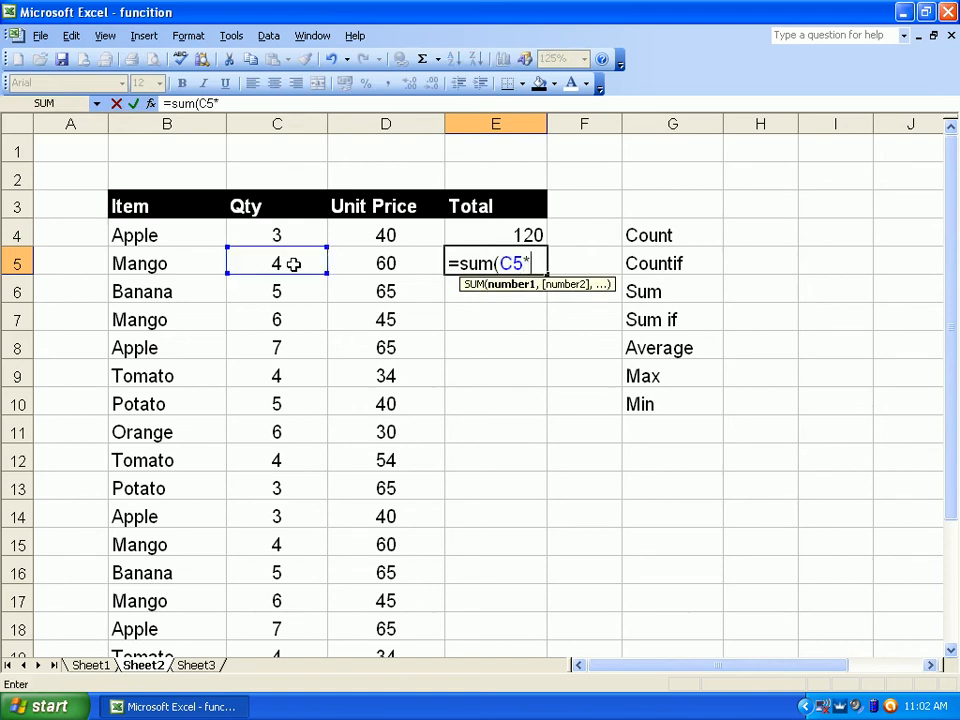
click(359, 267)
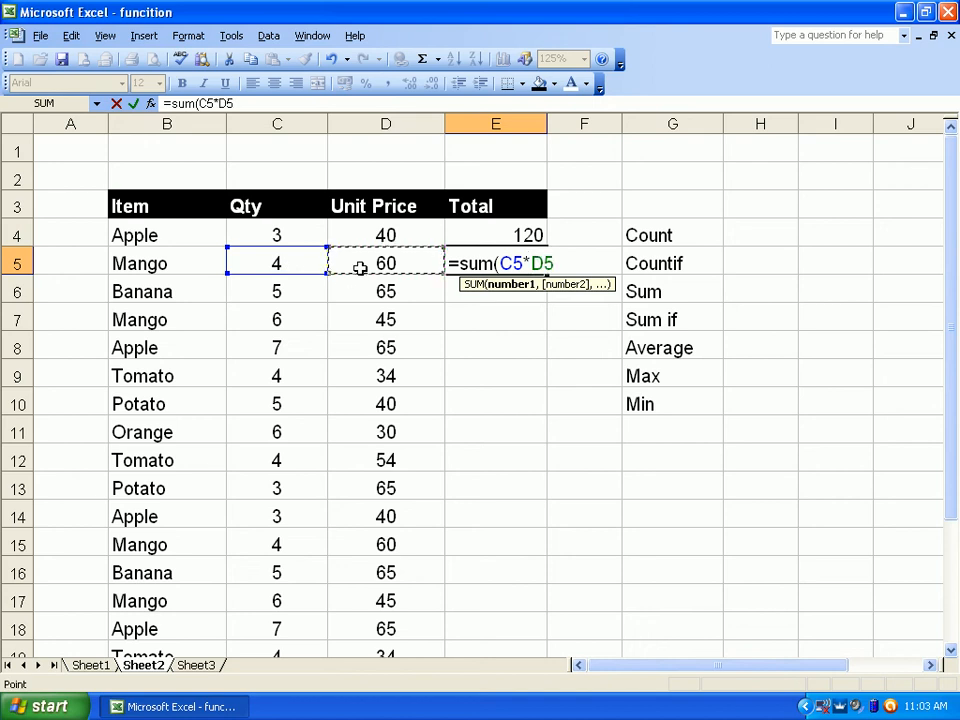
text())
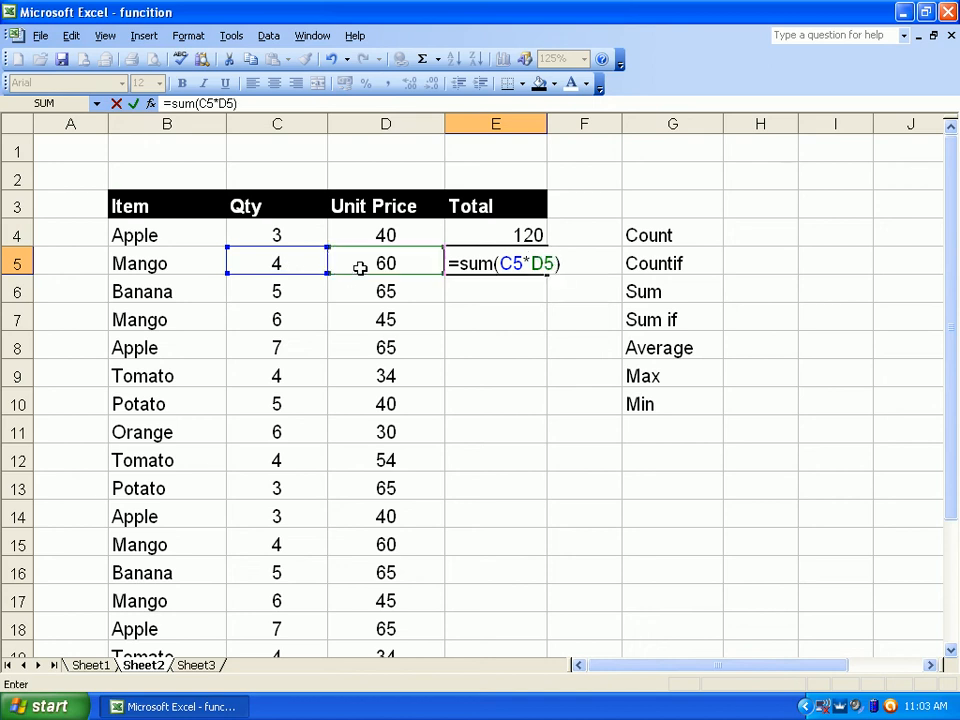
key(Return)
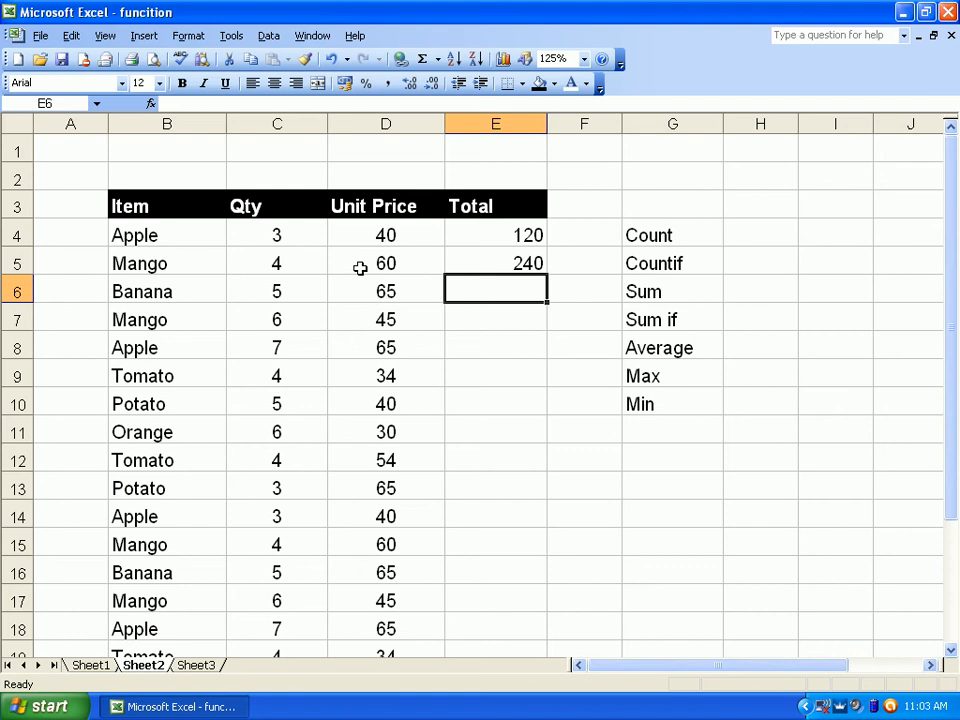
Step: Calculate the Banana total in E6 with =product(C6,D6)
text(=)
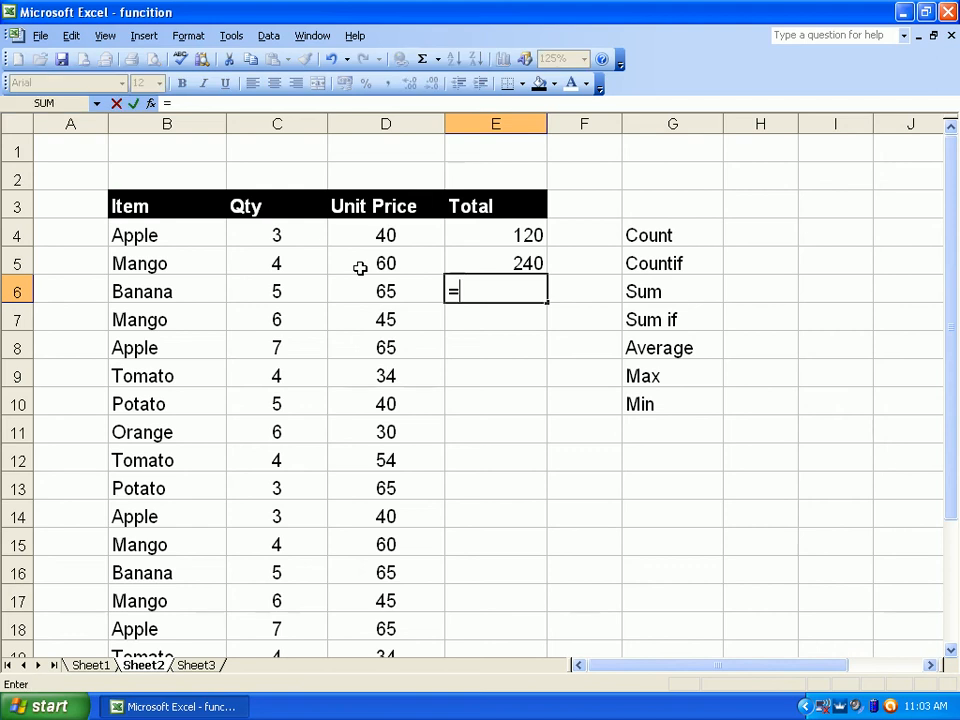
text(produc)
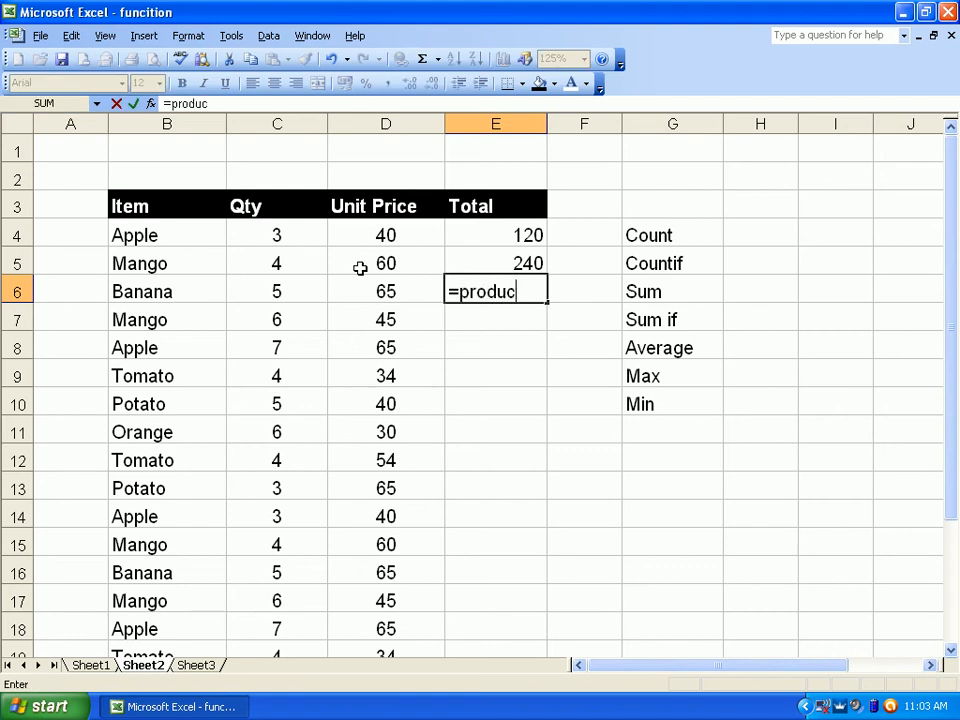
text(t()
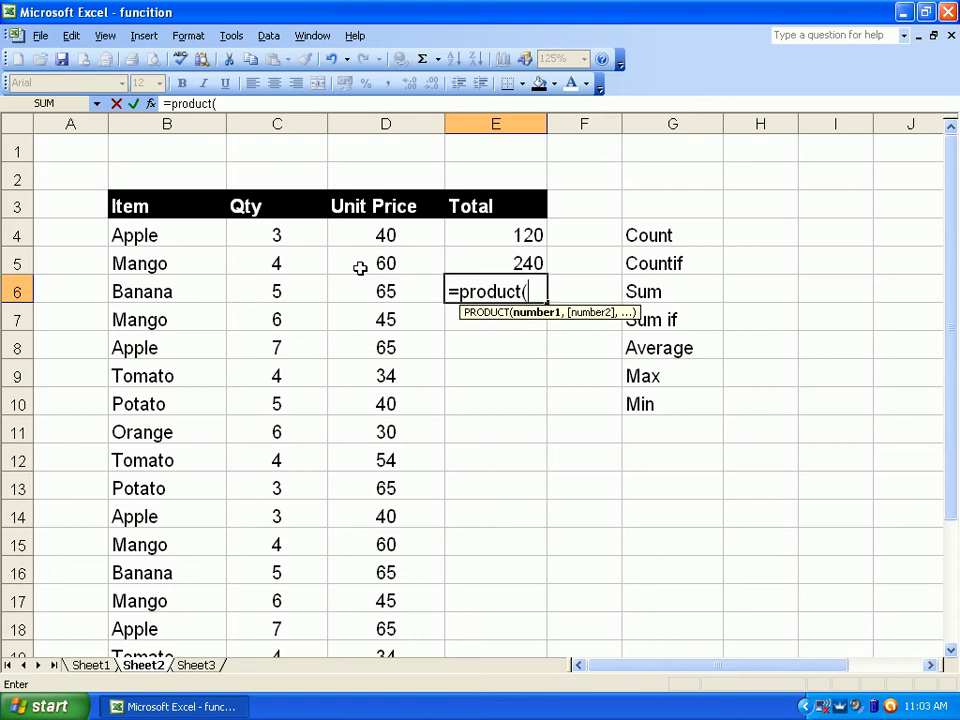
click(274, 291)
text(,)
click(338, 291)
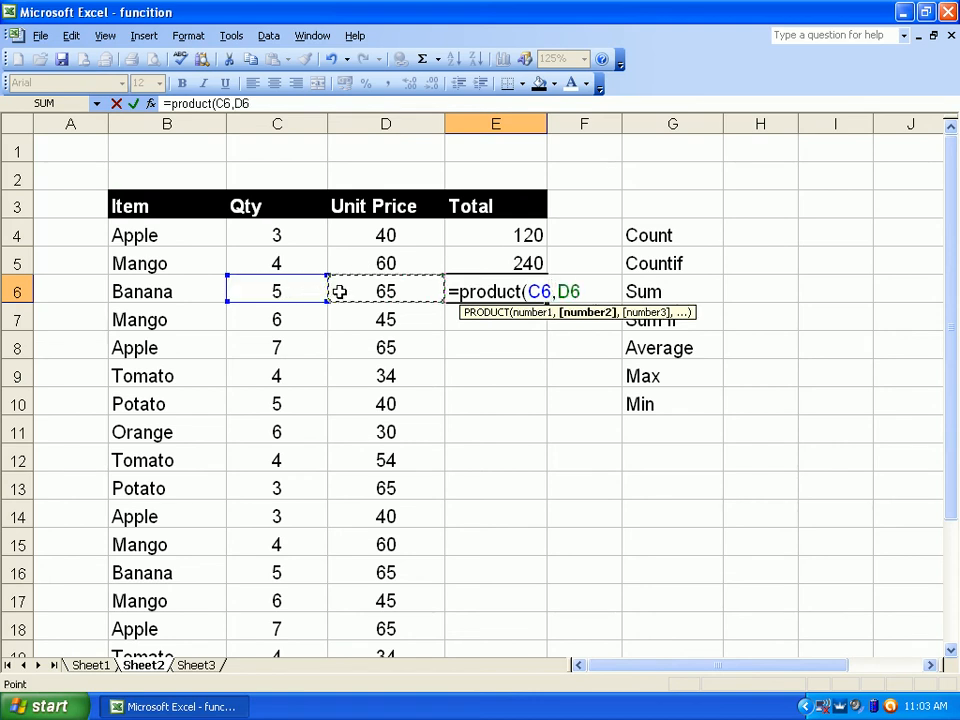
text())
key(Return)
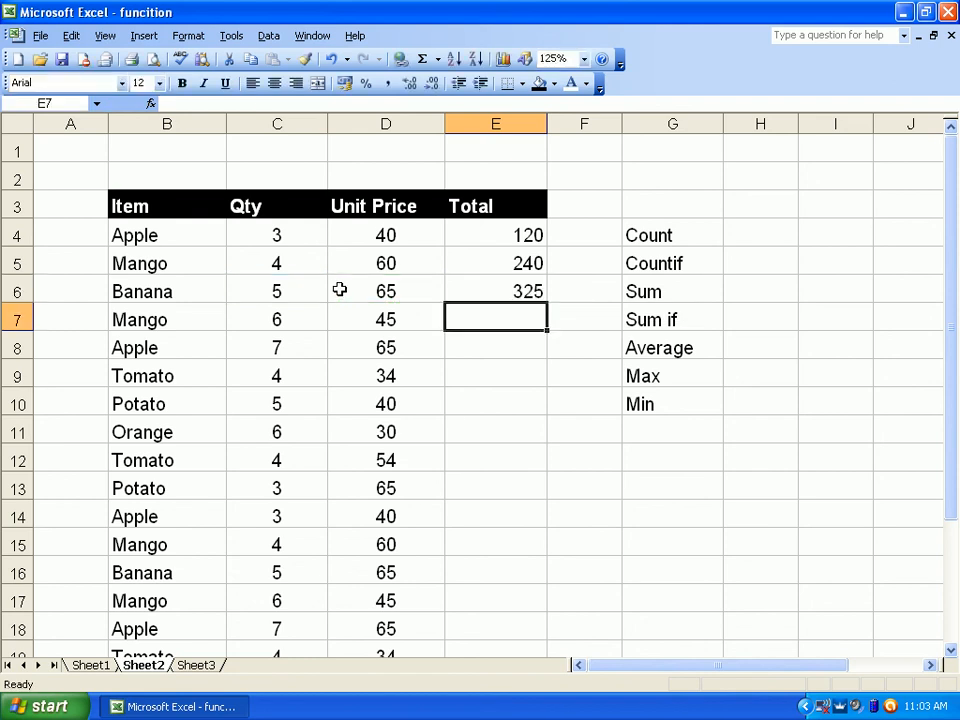
Step: Calculate the row 7 Mango total in E7 with =product(C7:D7)
text(=product()
drag(285, 316, 348, 322)
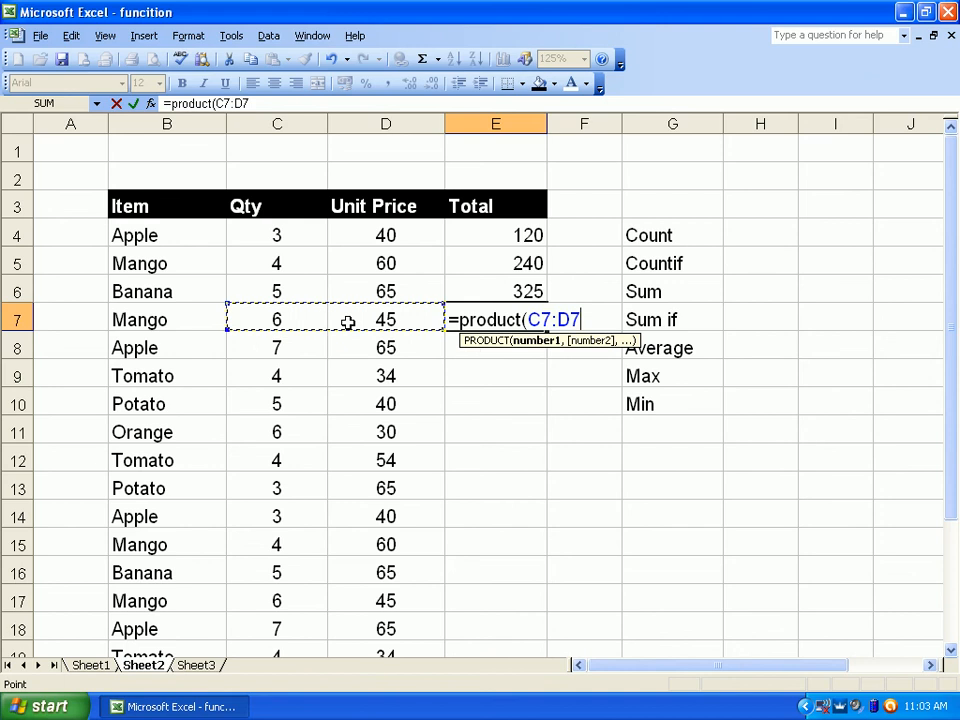
text())
key(Return)
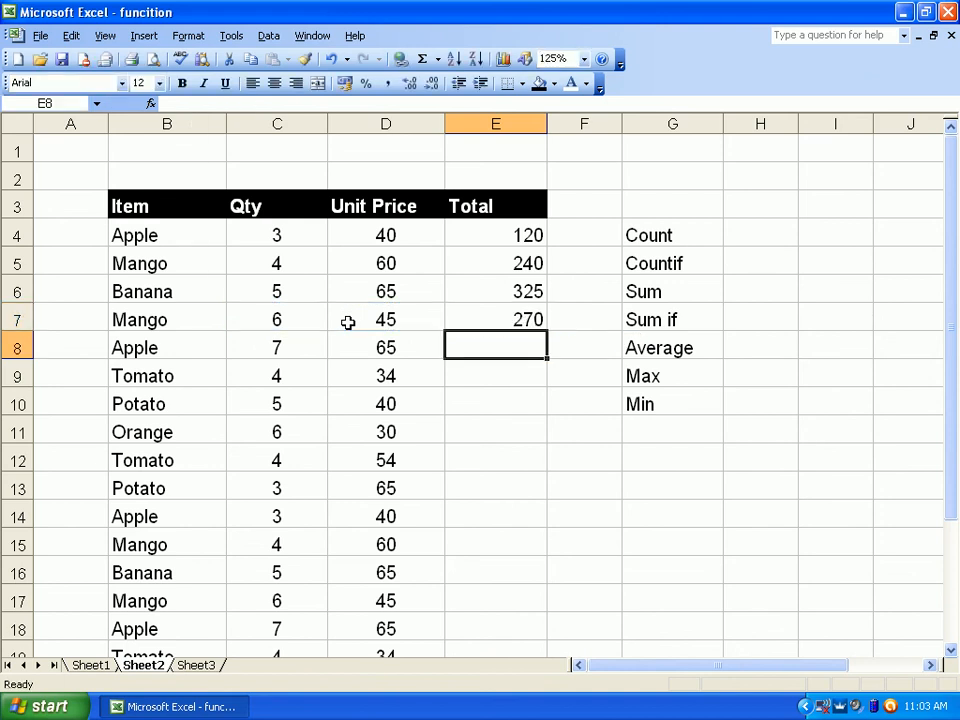
Step: Fill the E7 total formula down column E through row 23
click(515, 320)
click(549, 334)
click(545, 330)
drag(545, 330, 504, 574)
click(486, 586)
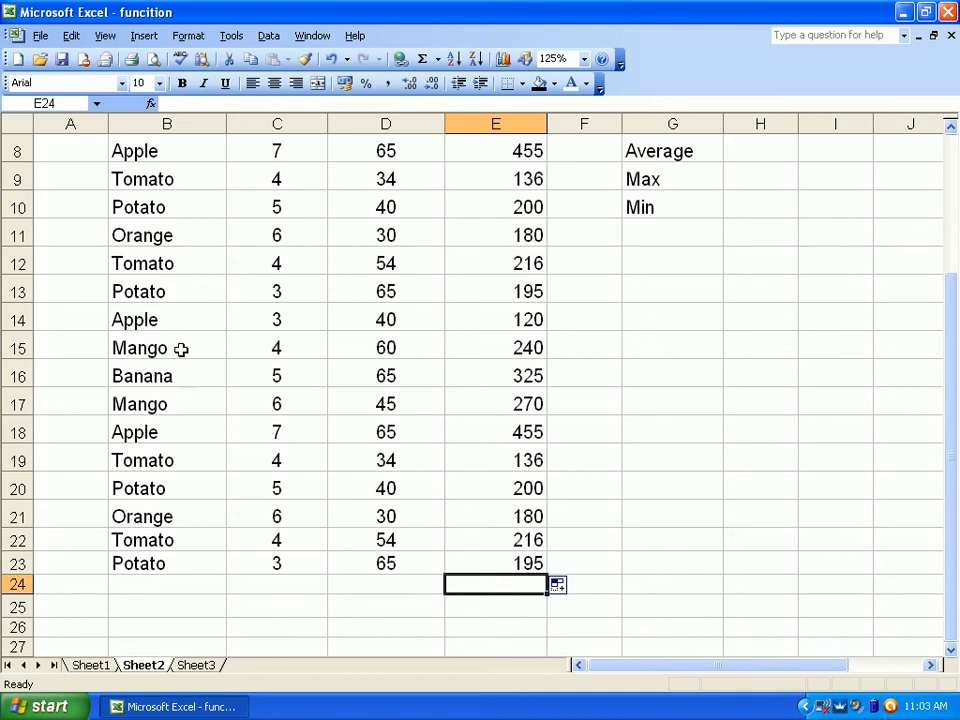
Step: Label cell D24 below the unit prices as Grand Total
scroll(187, 261, up, 2)
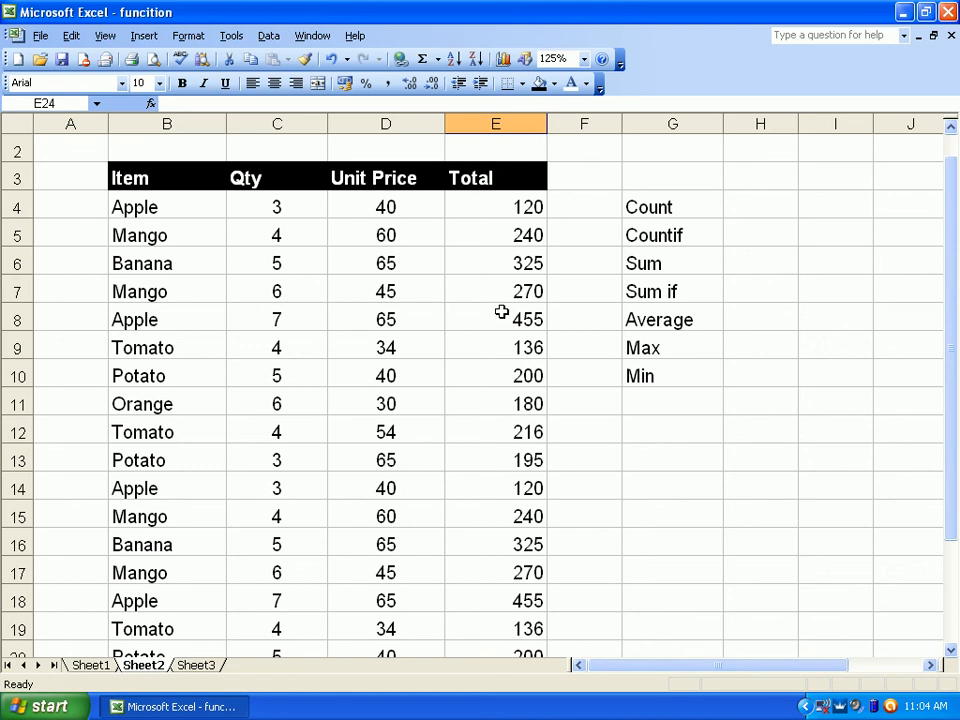
scroll(499, 270, down, 2)
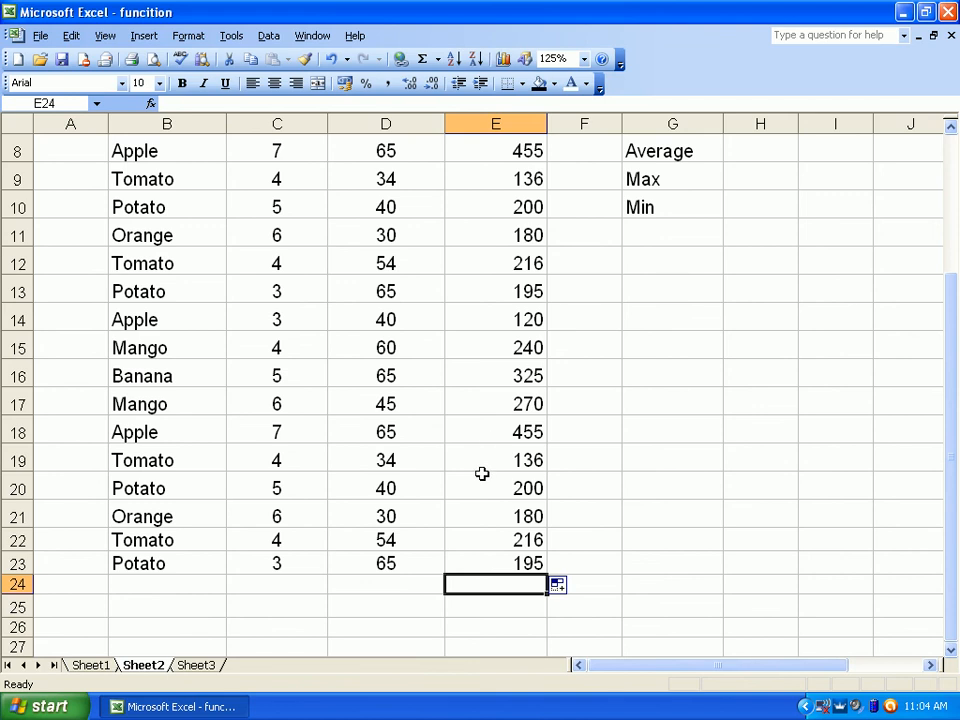
click(401, 588)
text(Grand)
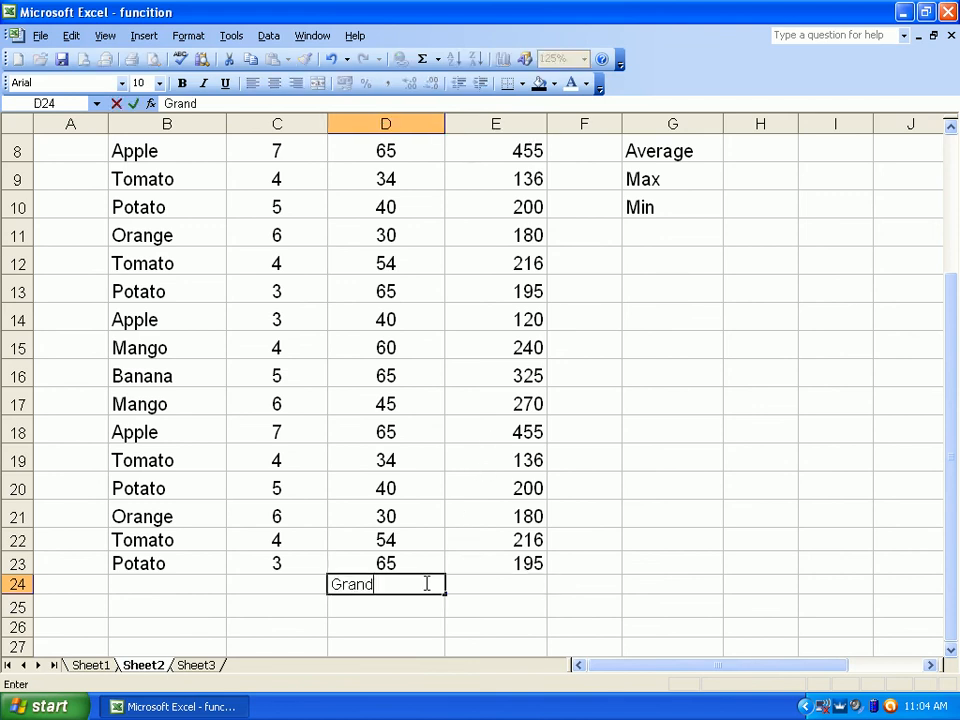
text( To)
key(BackSpace)
text(Total)
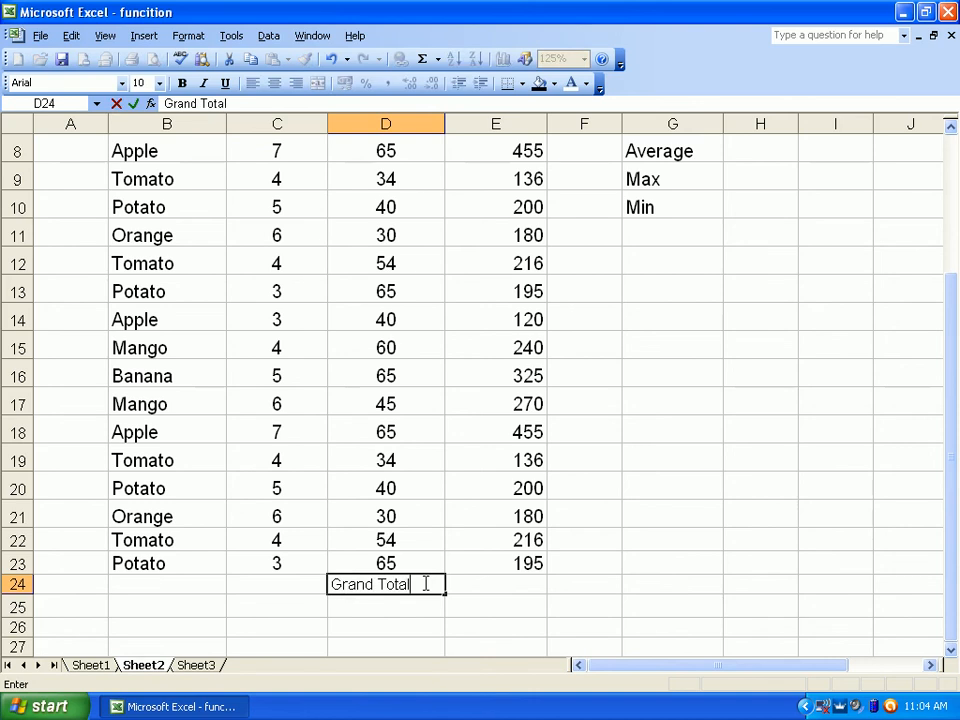
key(Tab)
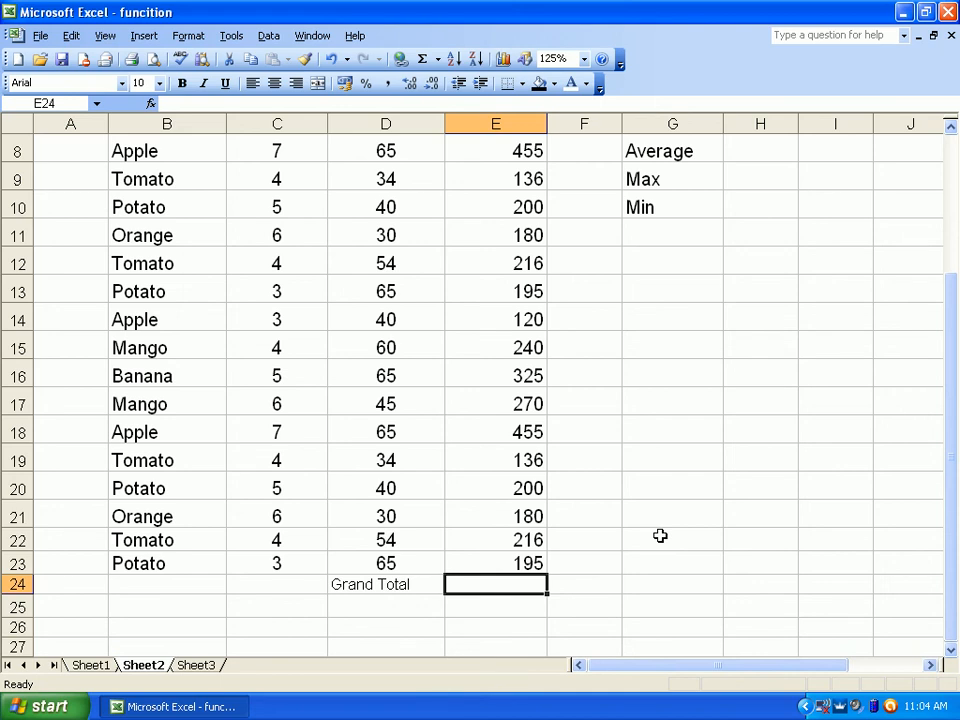
Step: Sum the totals in E24 with AutoSum over E6:E23
scroll(540, 321, up, 2)
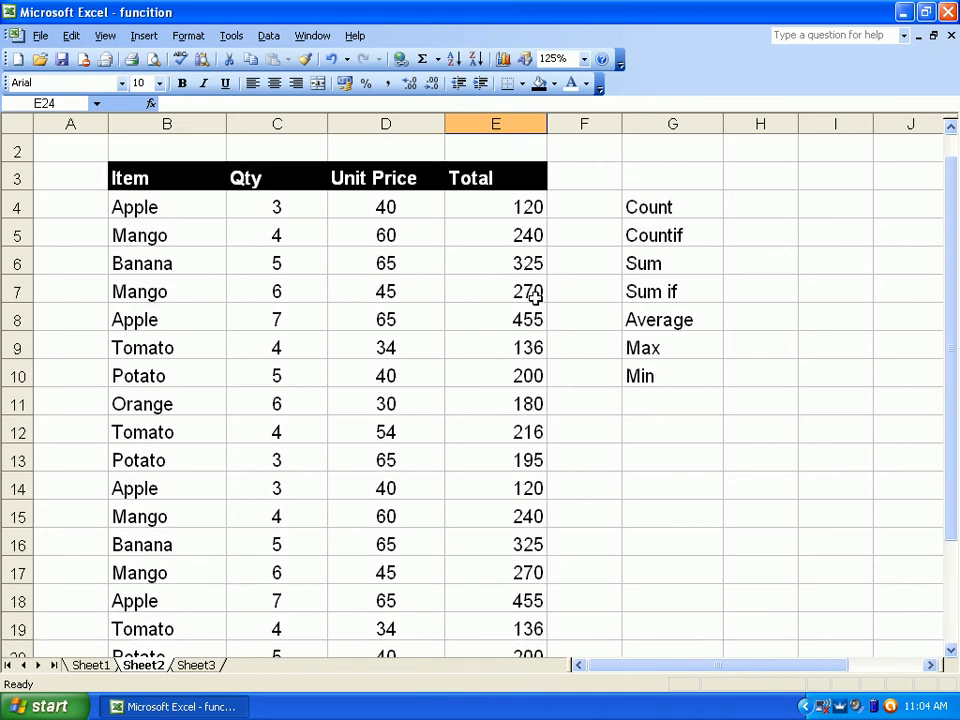
scroll(527, 318, down, 3)
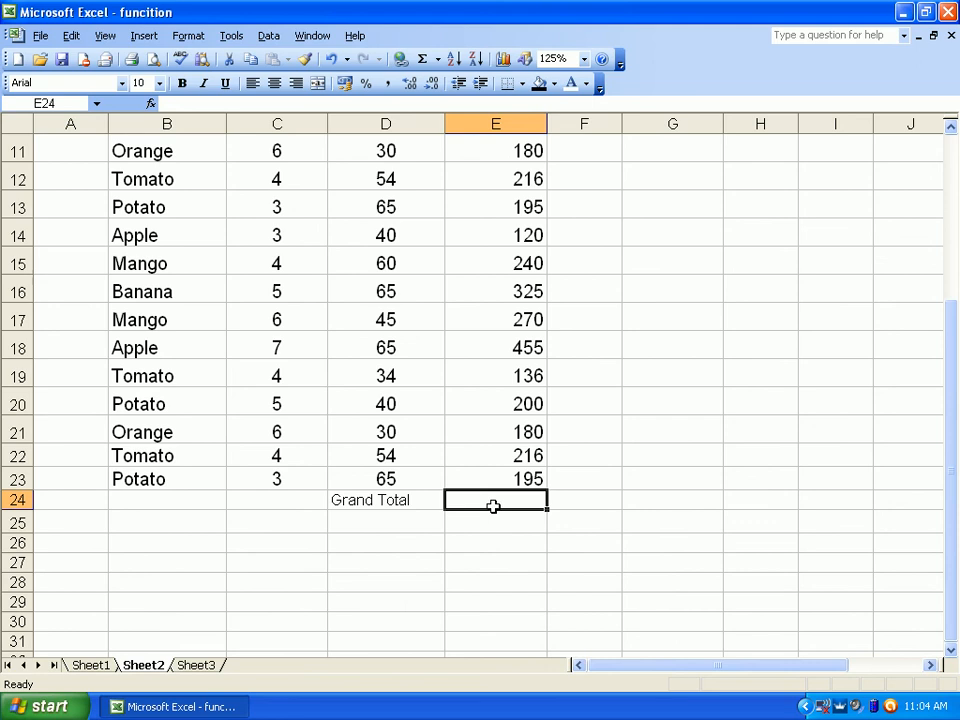
click(423, 60)
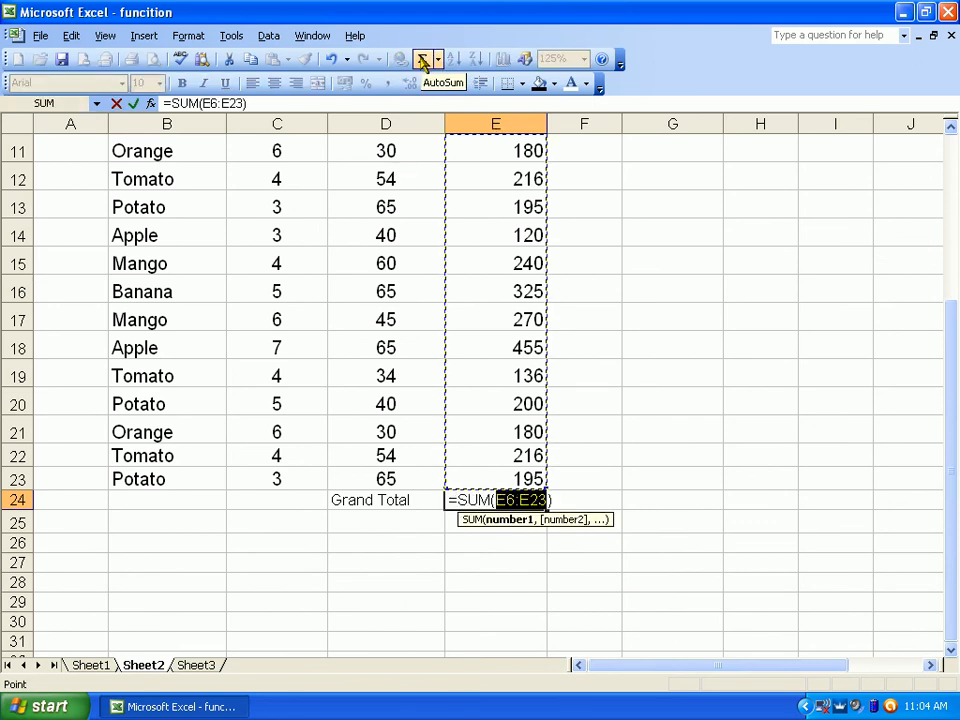
key(Return)
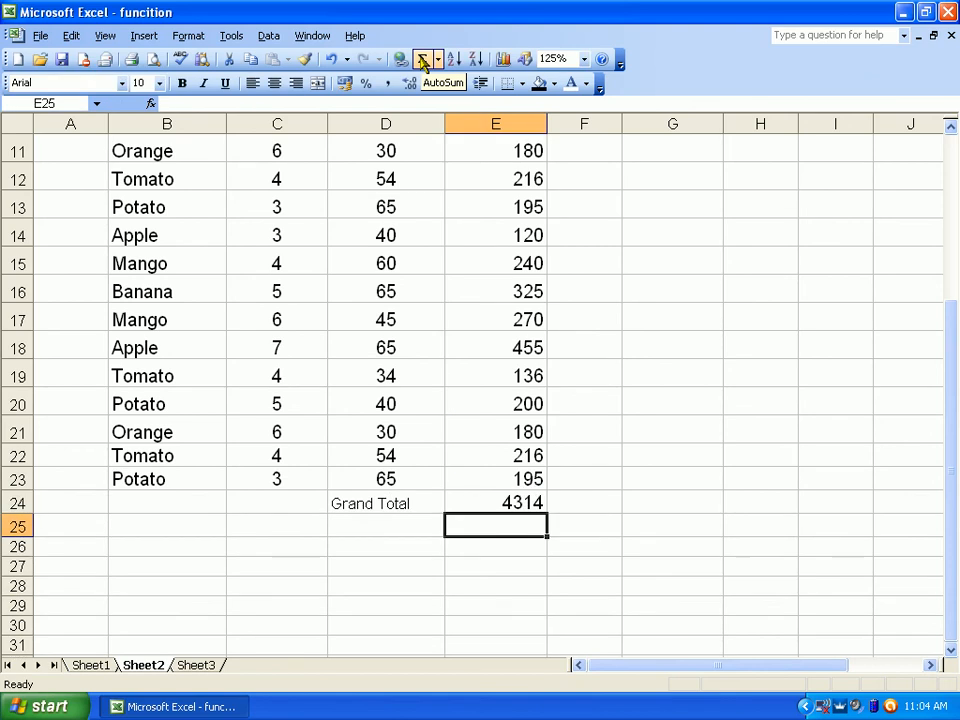
Step: Clear the grand total in E24 and enter =SUM(E6:E23) there again
click(483, 509)
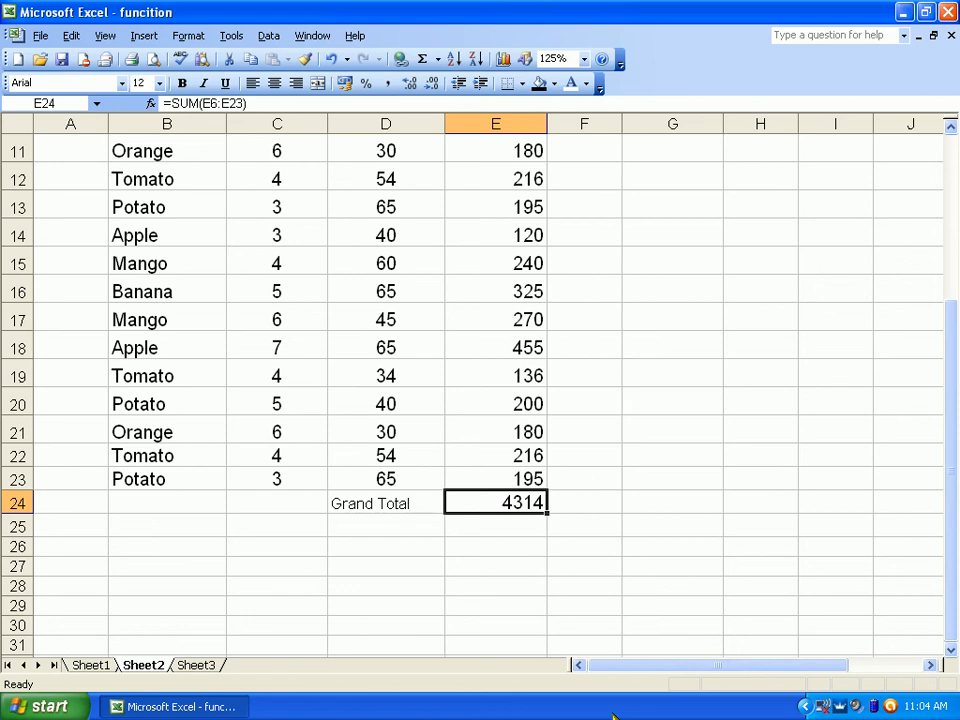
key(Delete)
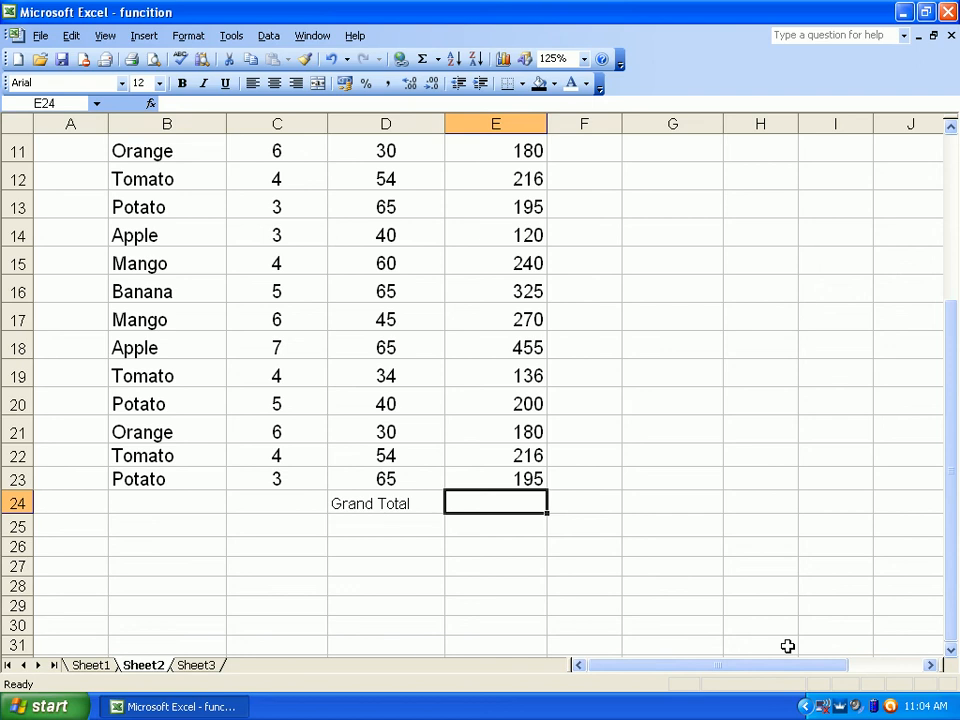
key(alt+equal)
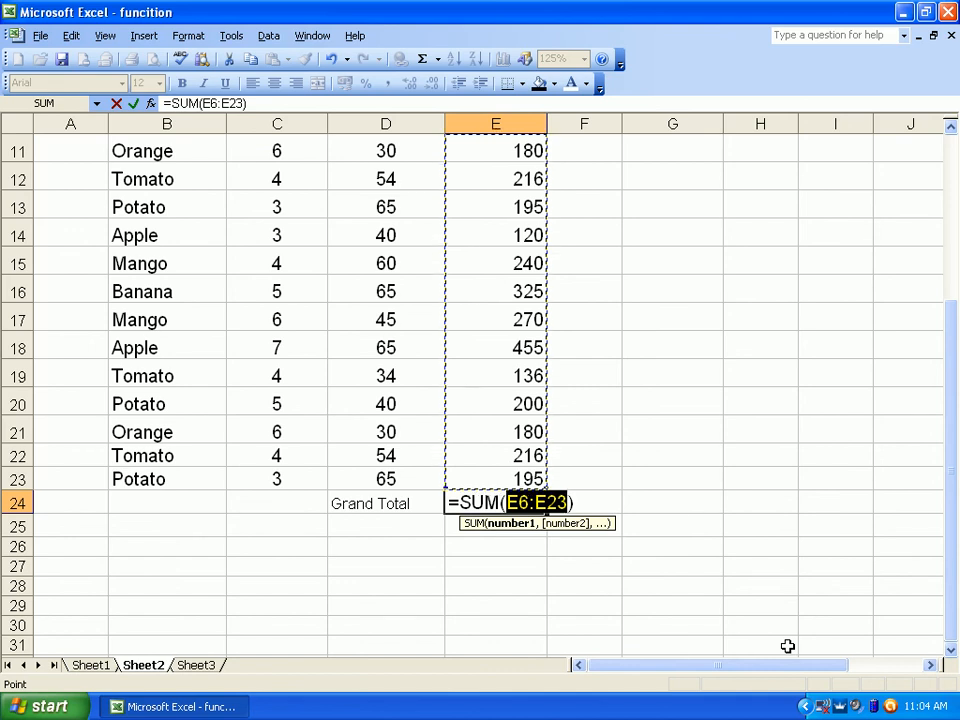
key(Return)
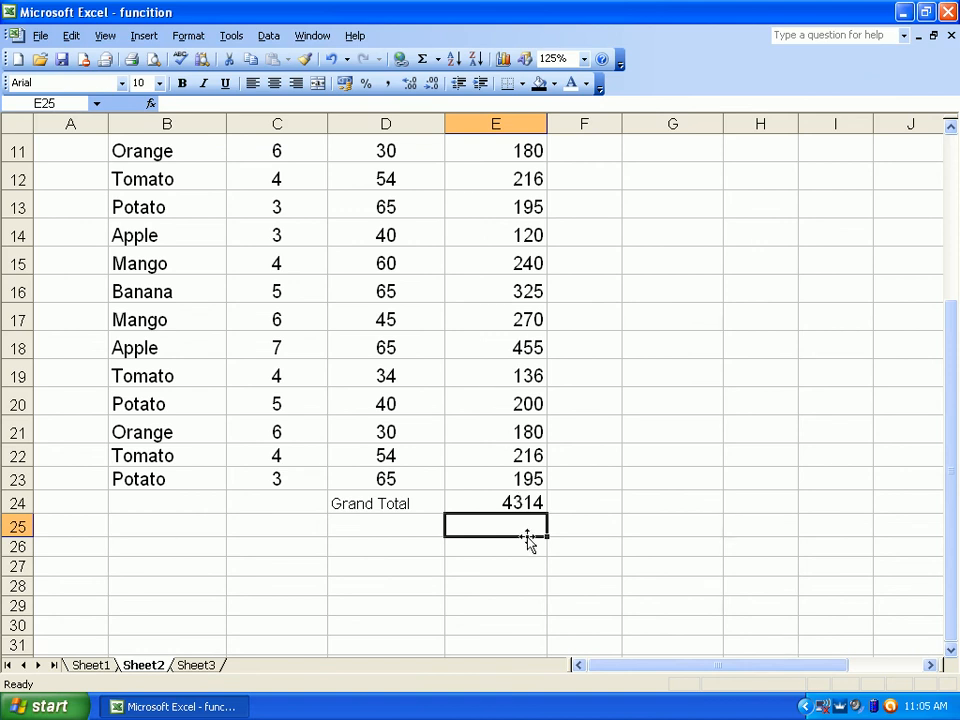
Step: Name the range E4:E23 in the Total column "Total"
scroll(529, 538, up, 4)
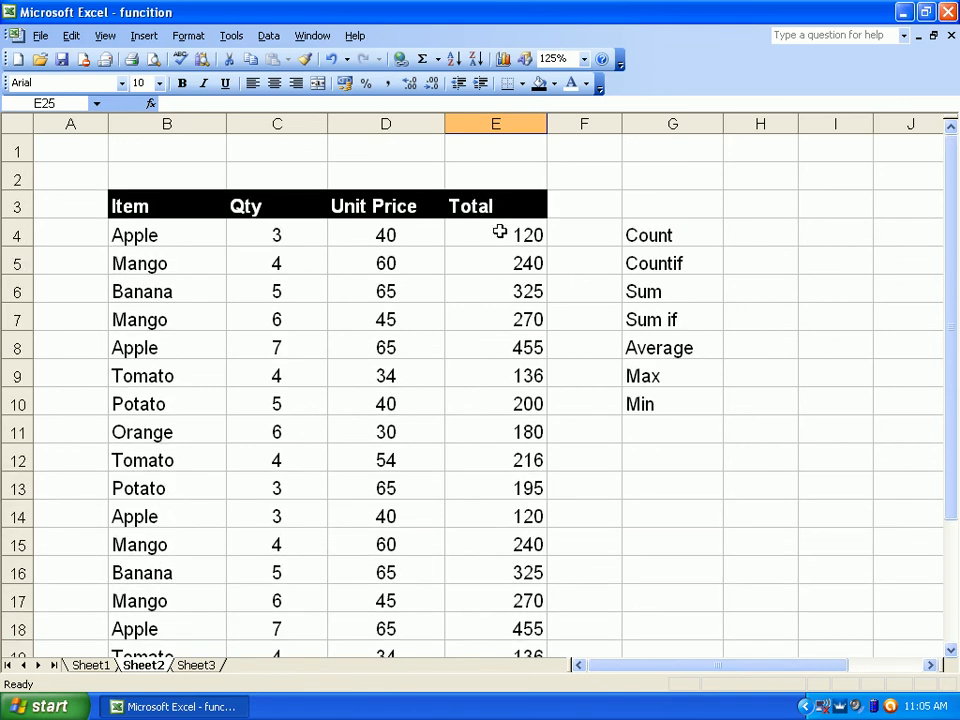
click(494, 209)
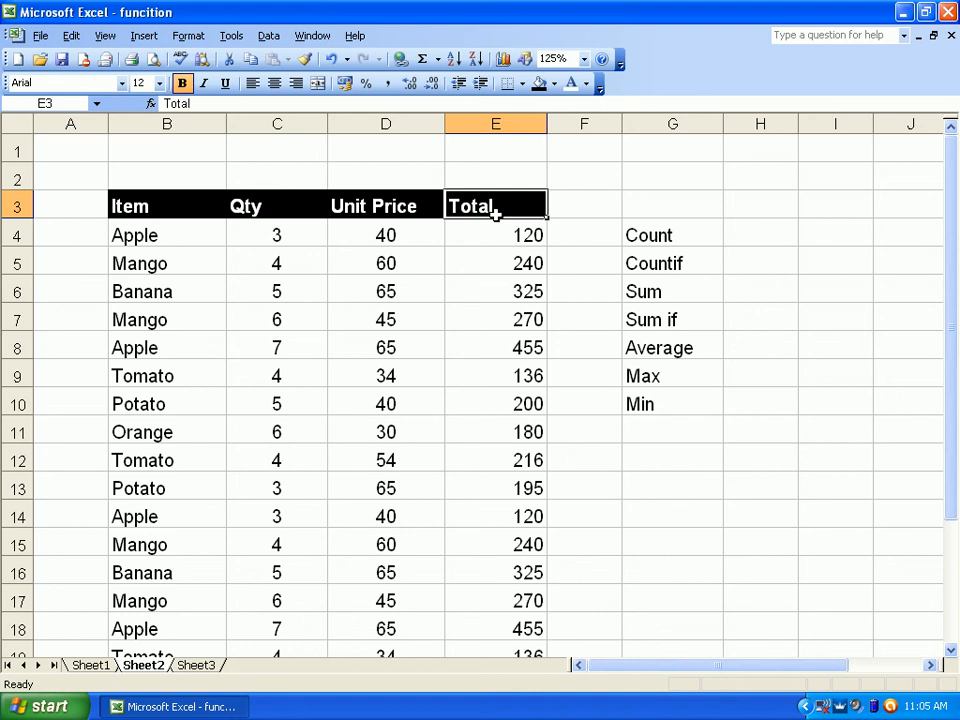
drag(497, 225, 493, 446)
click(40, 103)
text(Total)
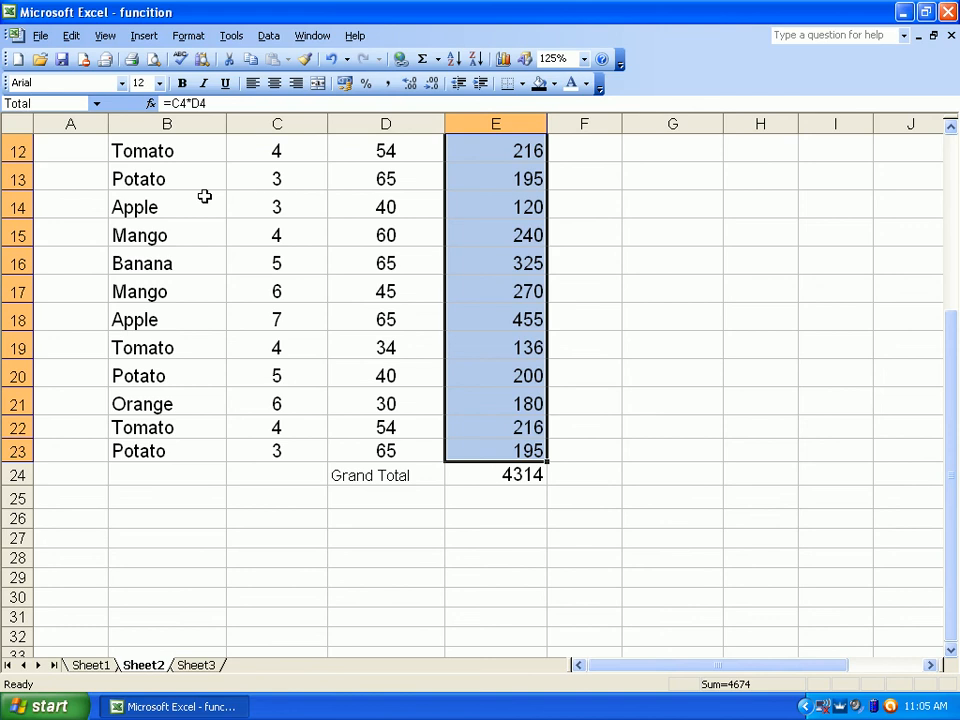
key(Return)
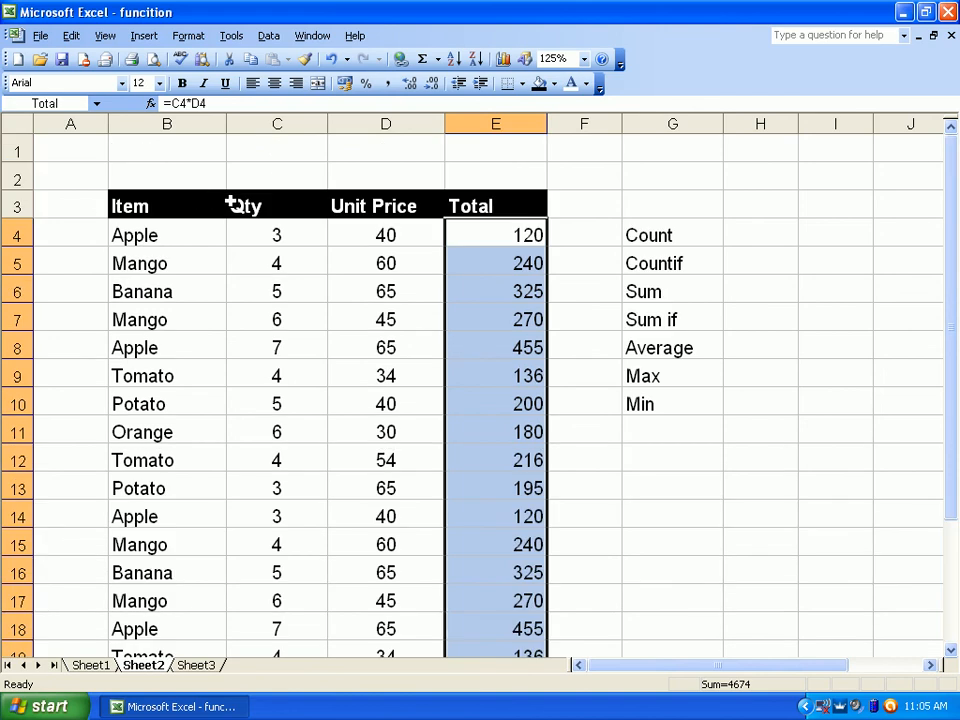
Step: Widen column H and calculate the Sum in H6 with =sum(total)
click(737, 291)
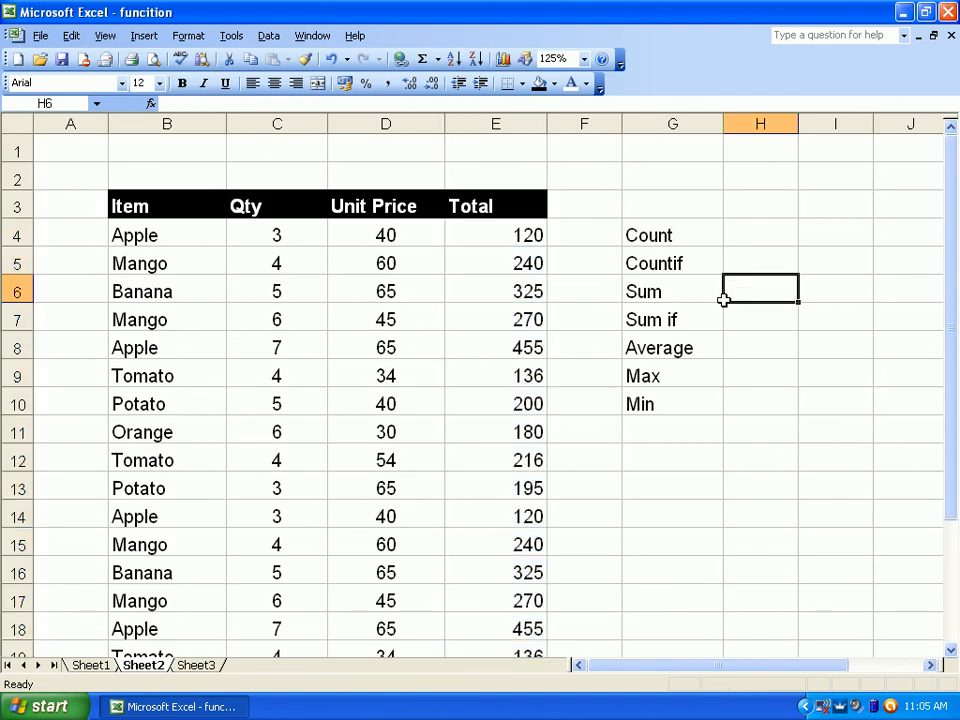
drag(797, 133, 831, 140)
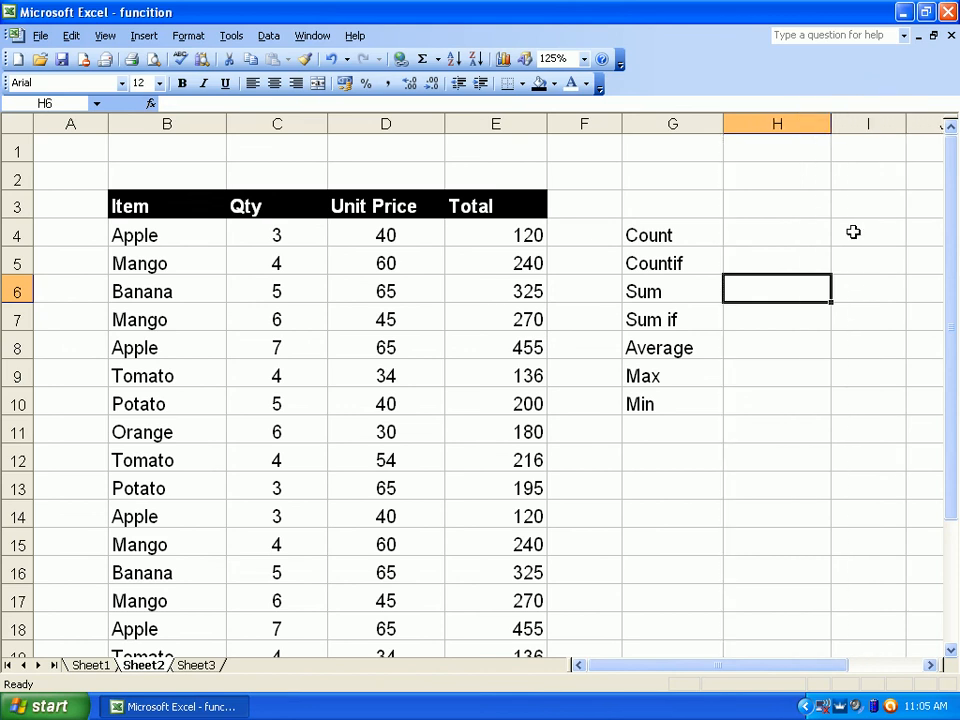
text(=sum(total))
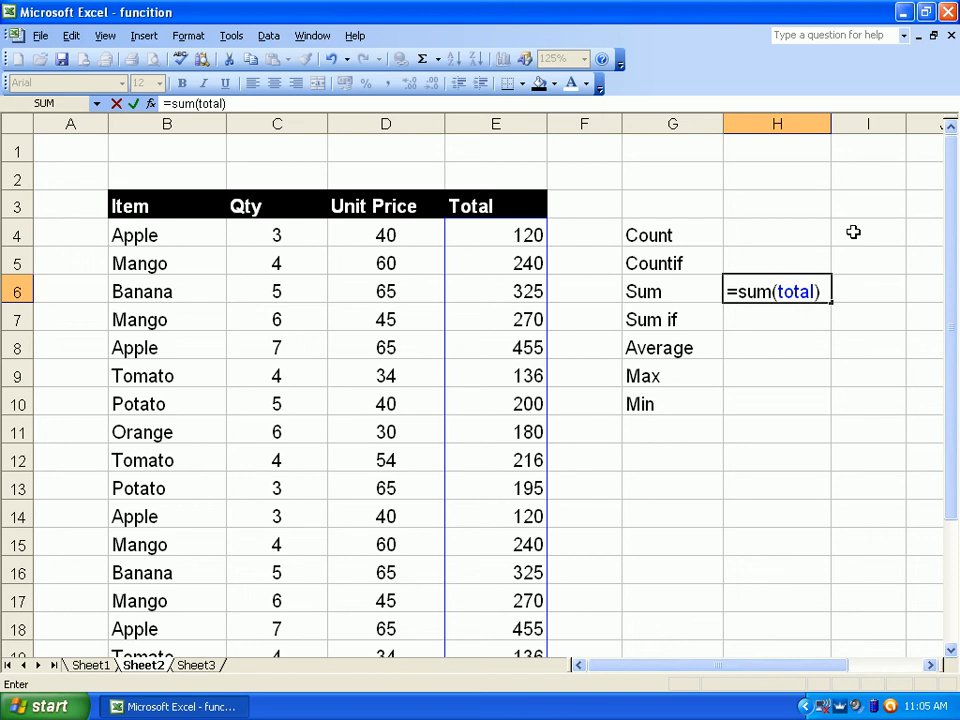
key(Return)
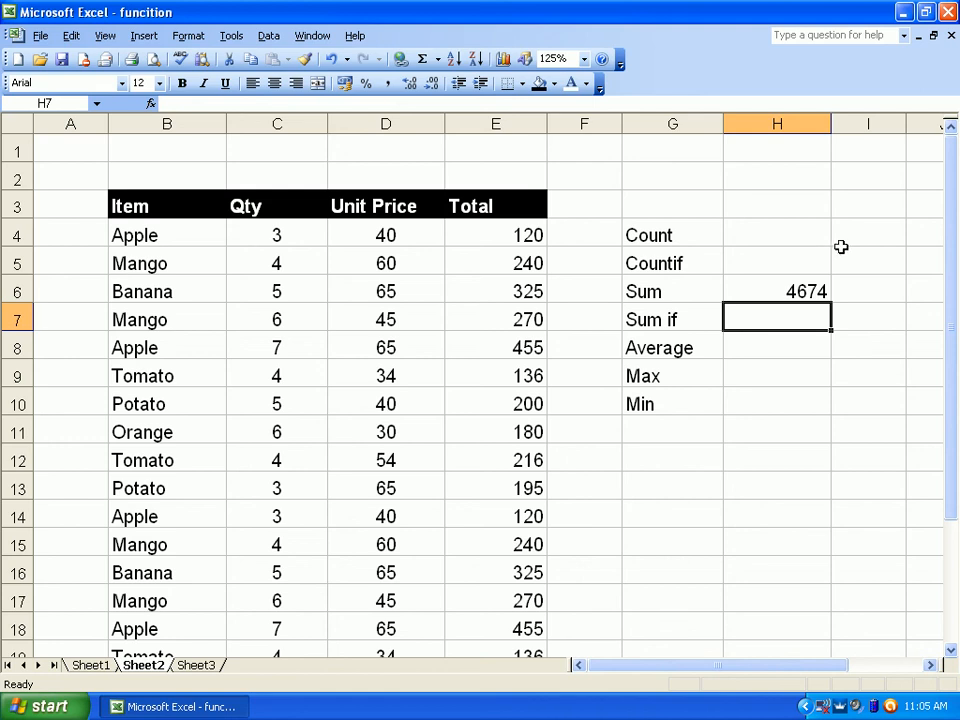
Step: Count the quantity entries in H4 with =count(C4:C23) and check the cell's formula
click(826, 237)
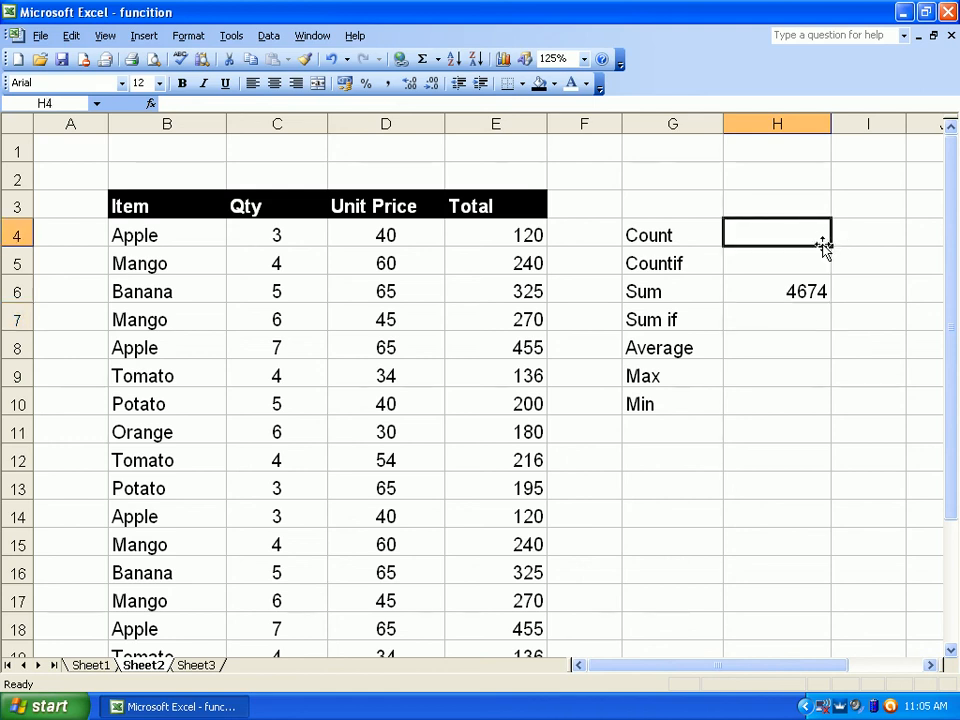
scroll(390, 238, down, 2)
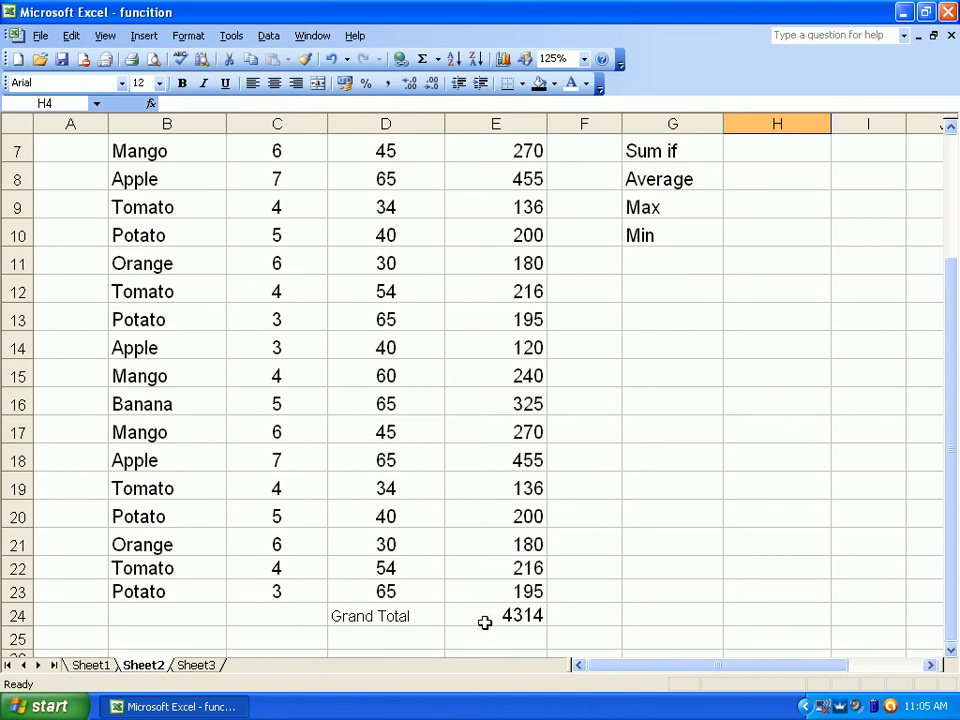
scroll(680, 540, up, 2)
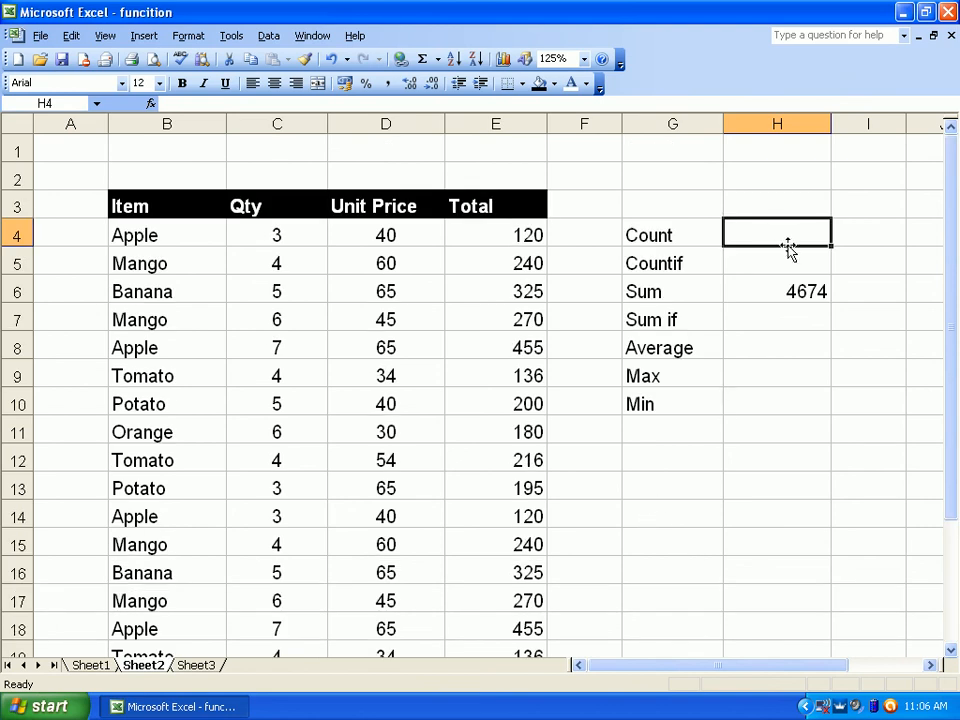
text(=count()
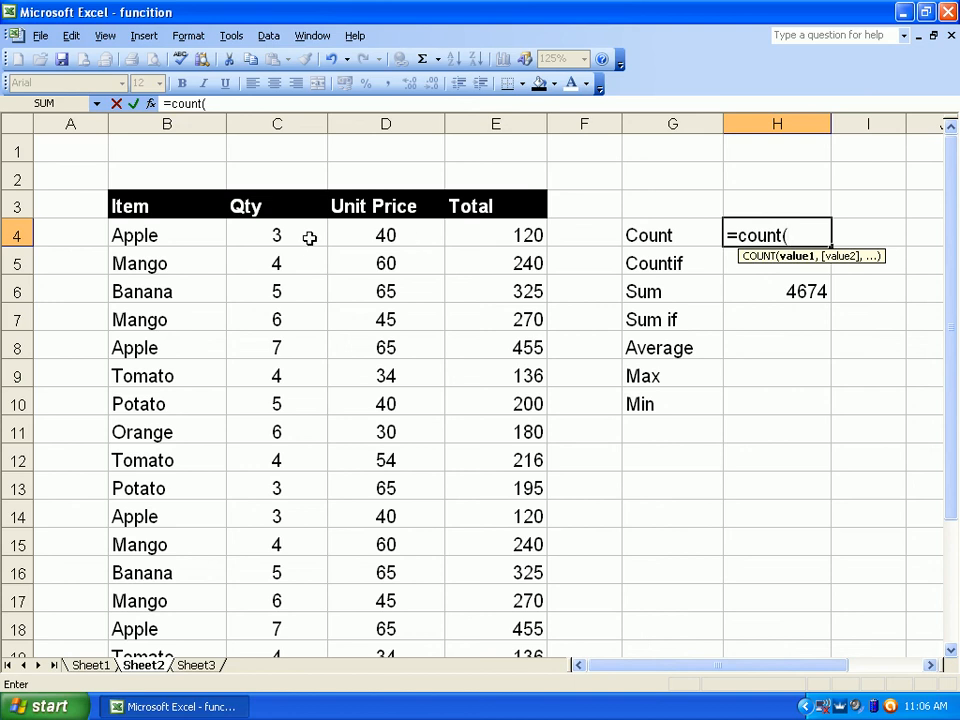
drag(311, 238, 272, 312)
text())
key(Return)
scroll(486, 341, up, 1)
click(730, 213)
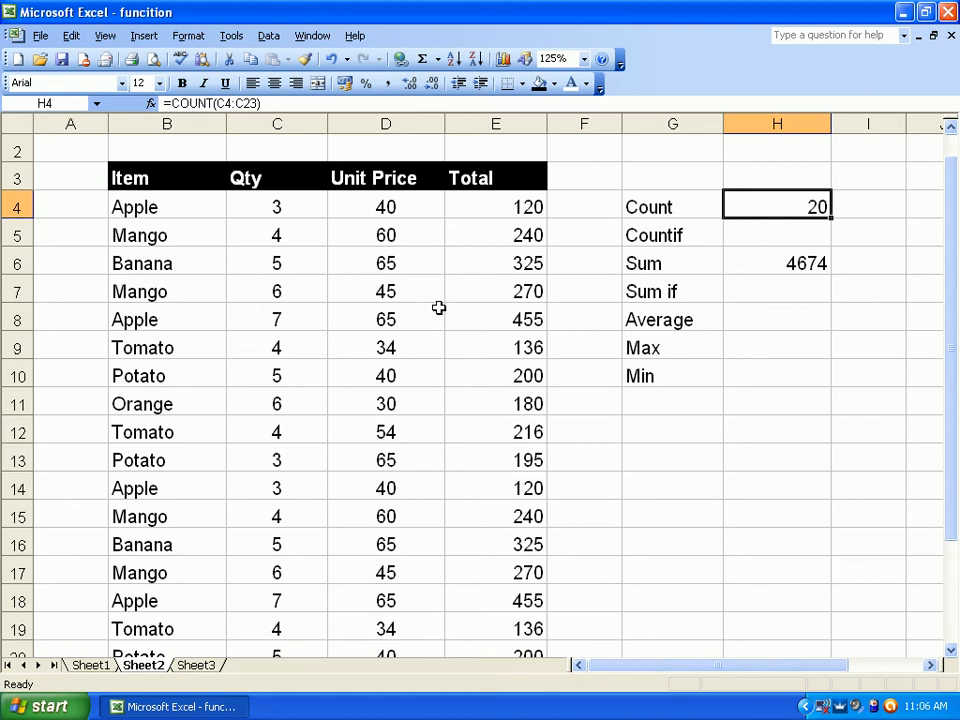
Step: Count the apple entries in H5 with =countif(B4:B23,"apple")
click(735, 240)
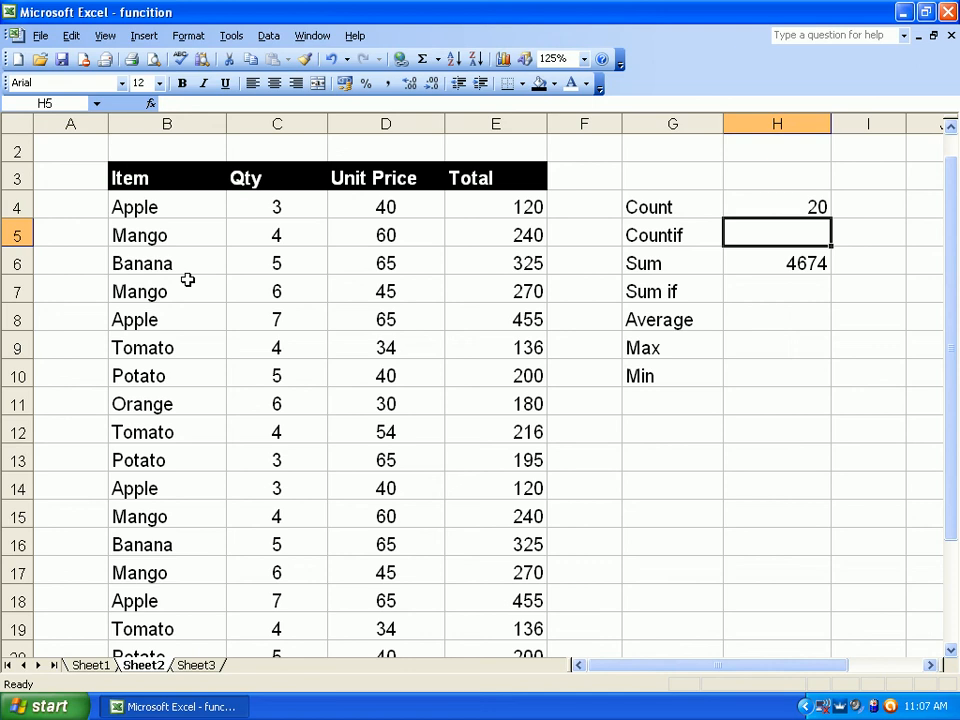
text(=countif()
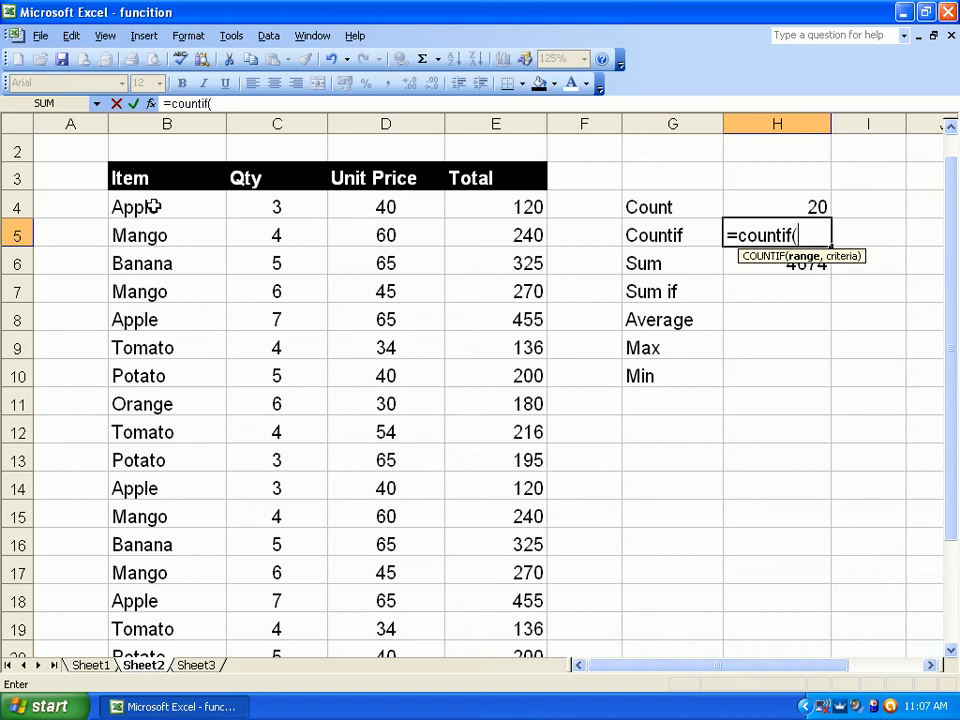
drag(156, 207, 151, 620)
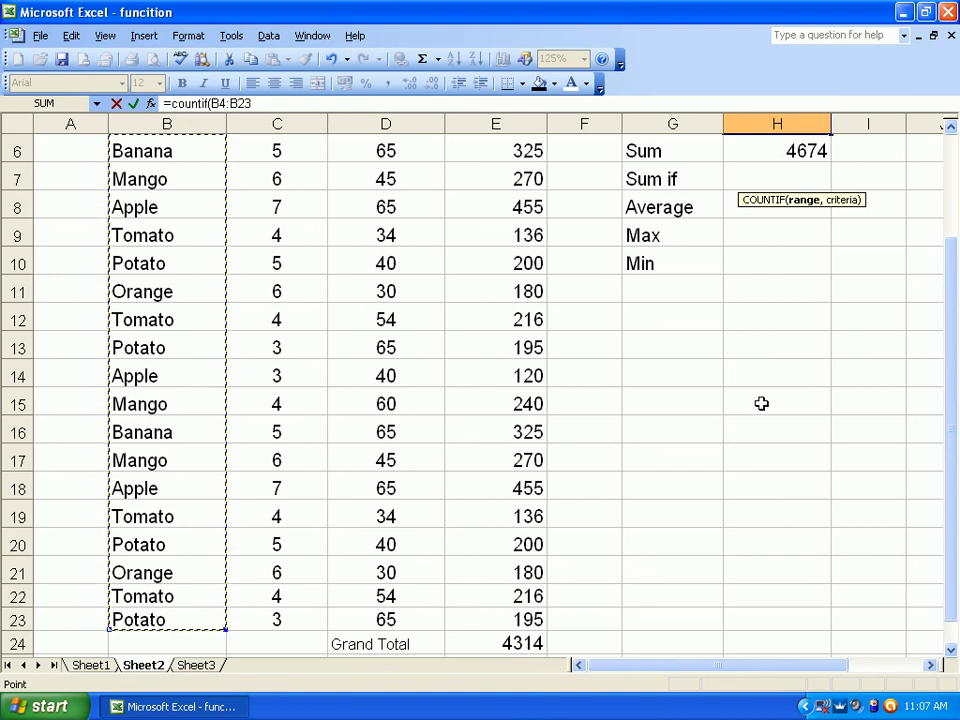
text(,)
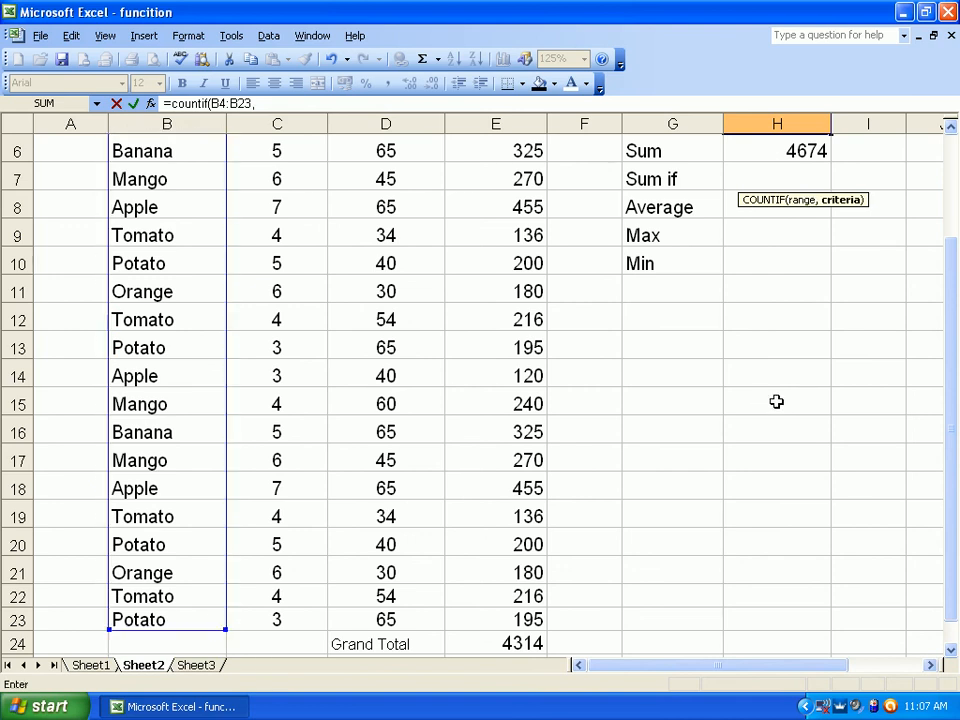
scroll(849, 332, up, 2)
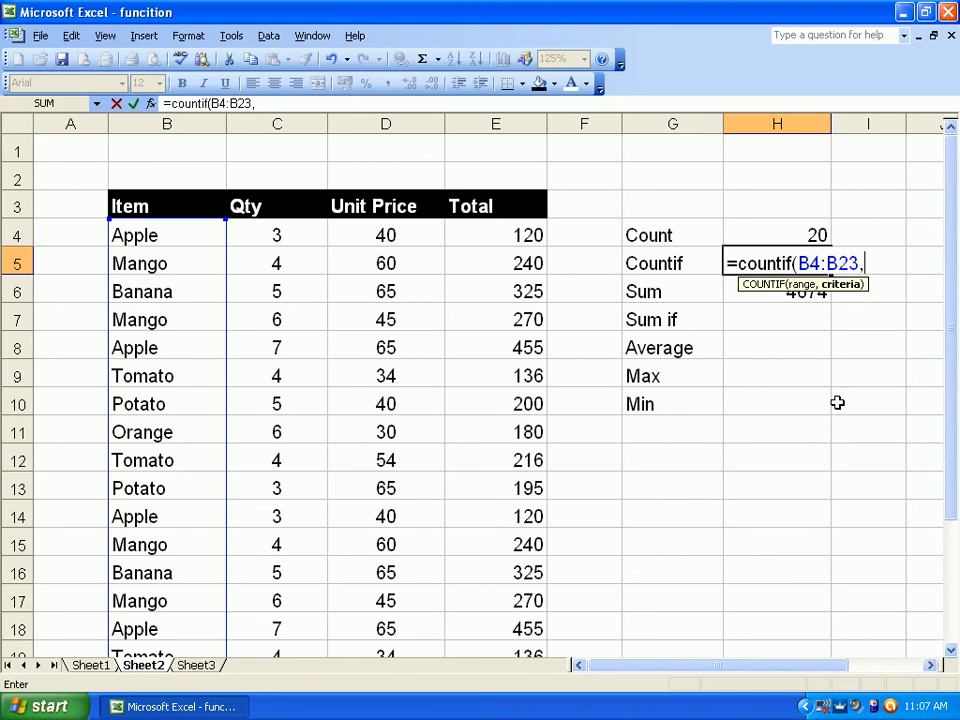
text("apple")
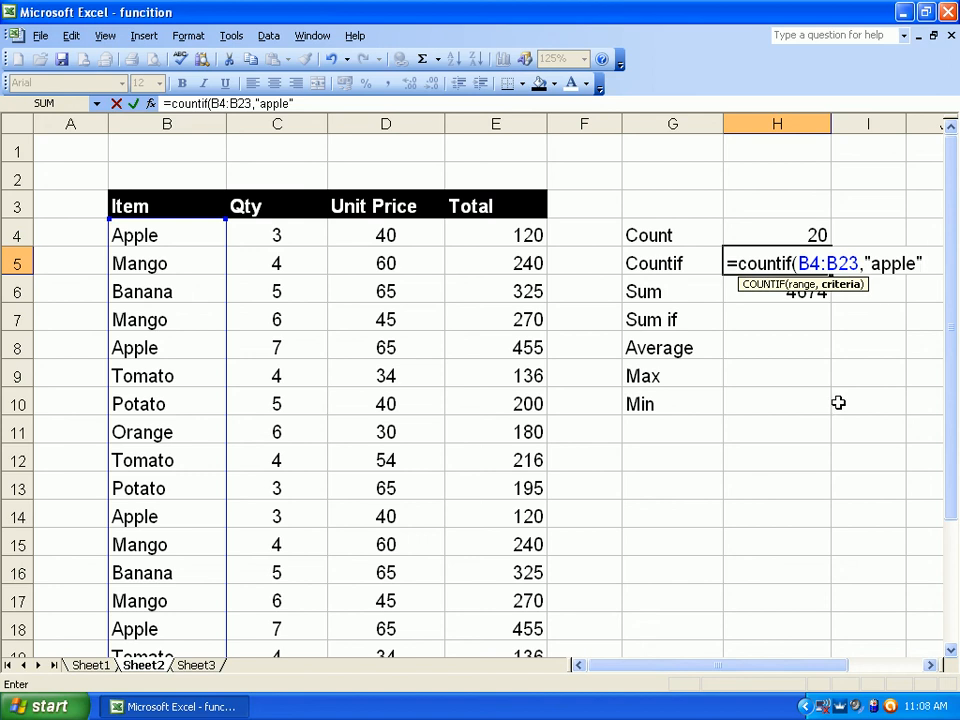
text())
key(Return)
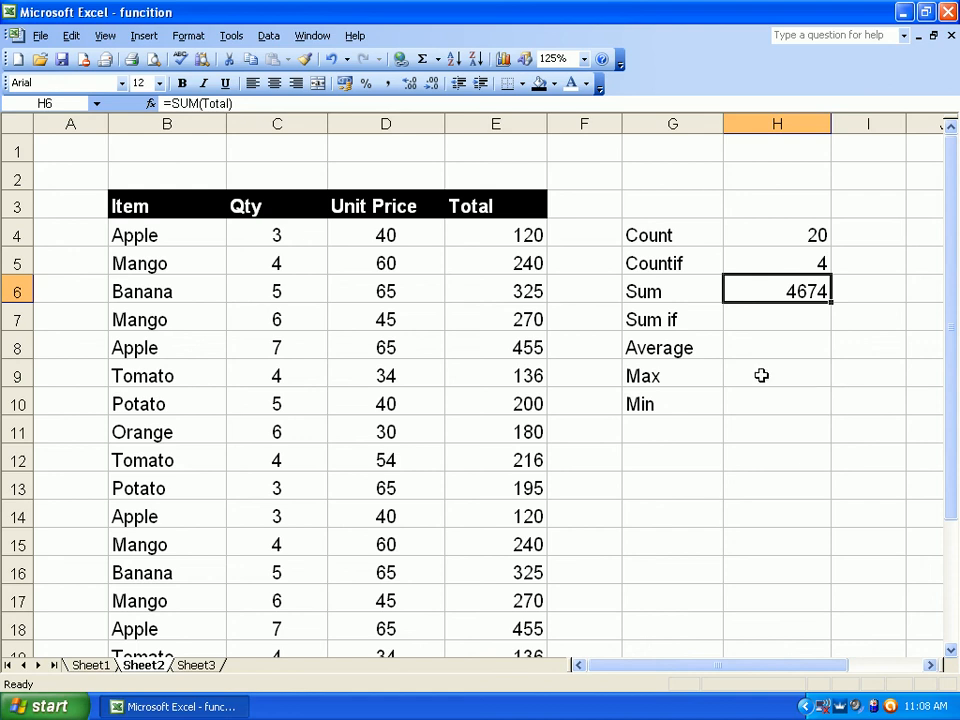
Step: Change the criterion of the COUNTIF formula in H5 to "Mango"
click(708, 262)
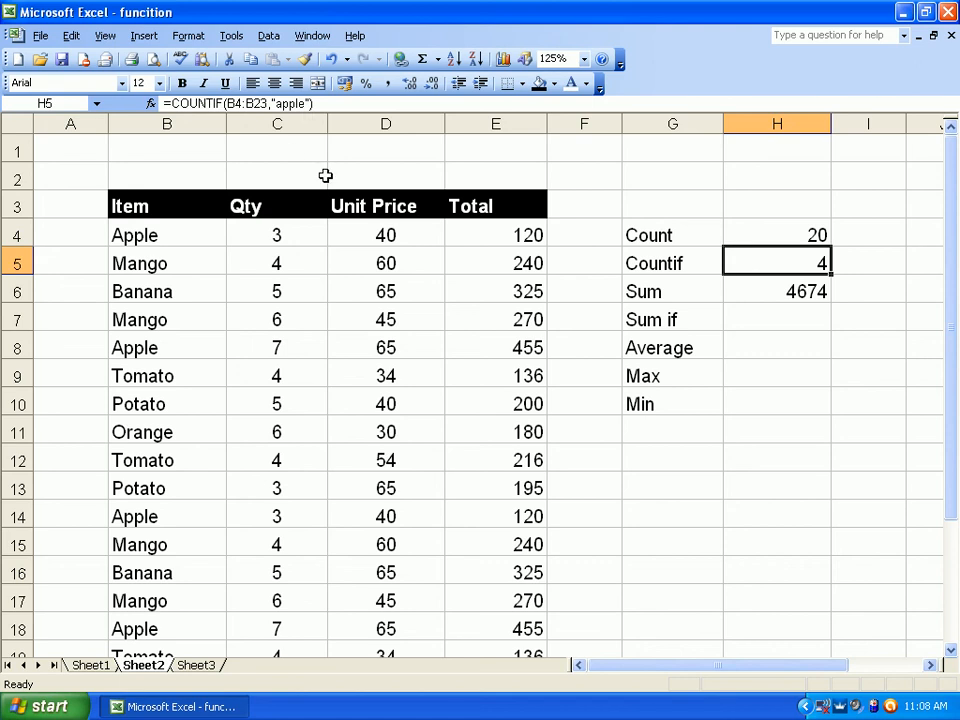
drag(306, 104, 281, 97)
double_click(289, 103)
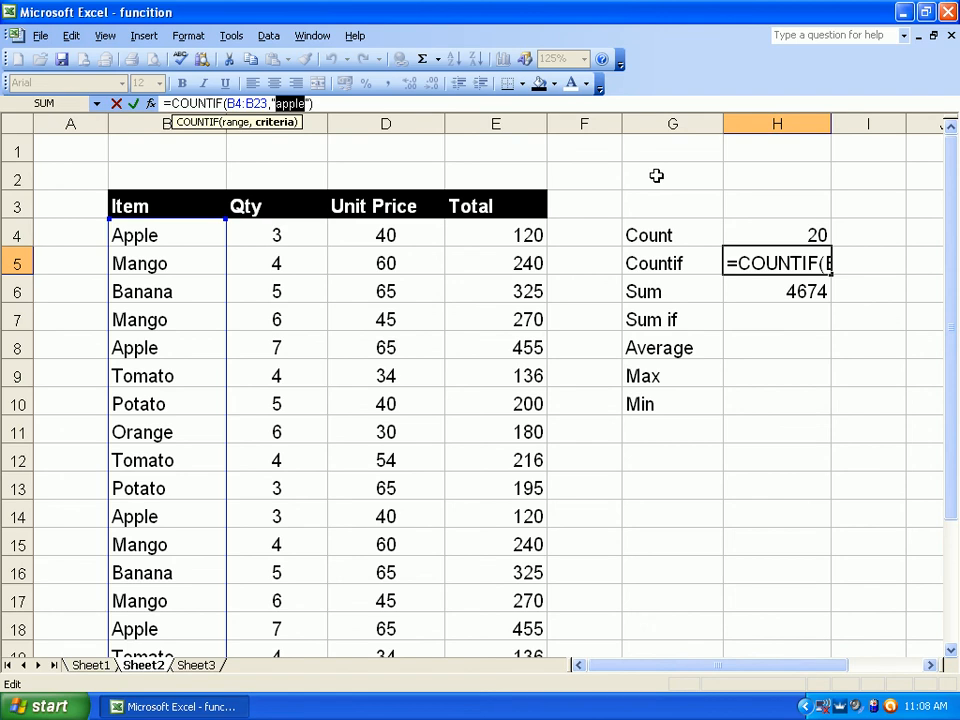
text(Mango)
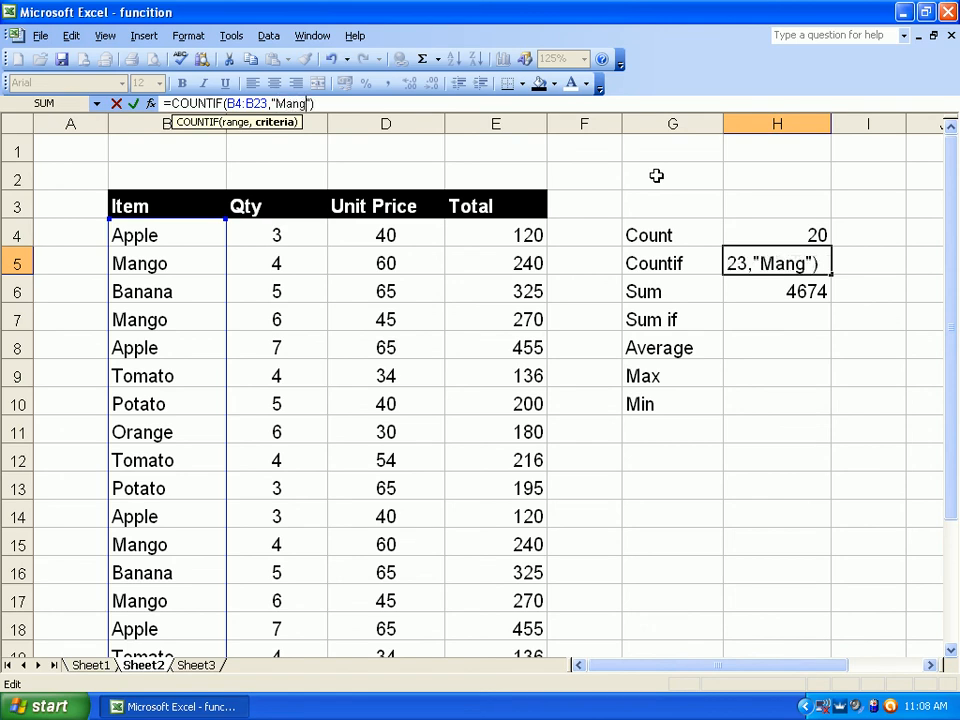
key(Return)
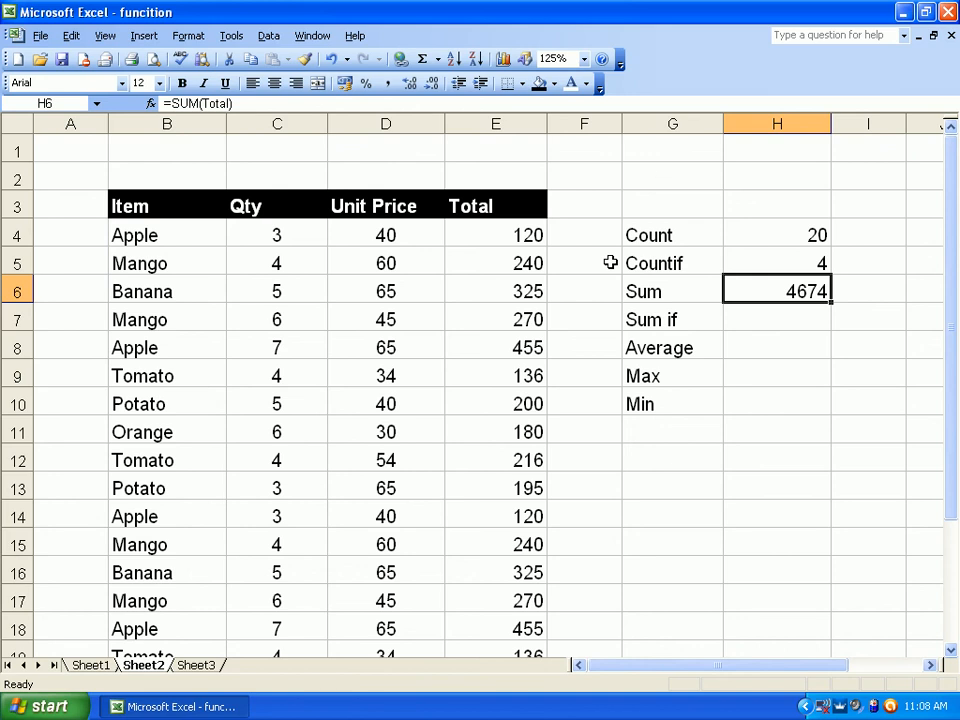
Step: Replace the item in B10 with Mango and the item in B6 with lowercase mango
click(186, 401)
text(M)
key(Return)
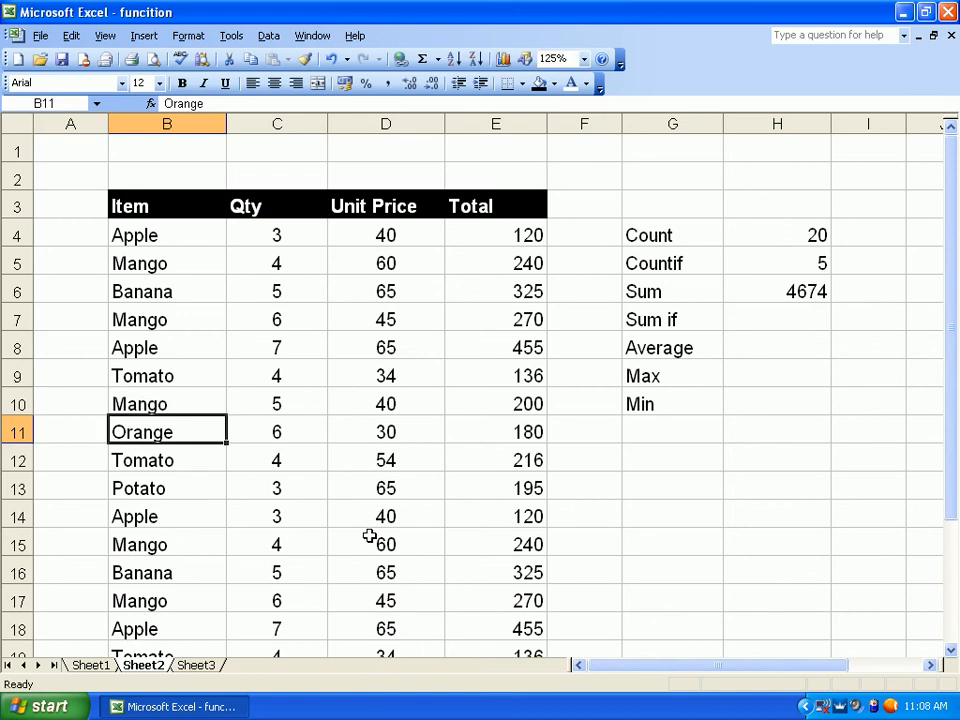
click(177, 292)
text(mango)
key(Return)
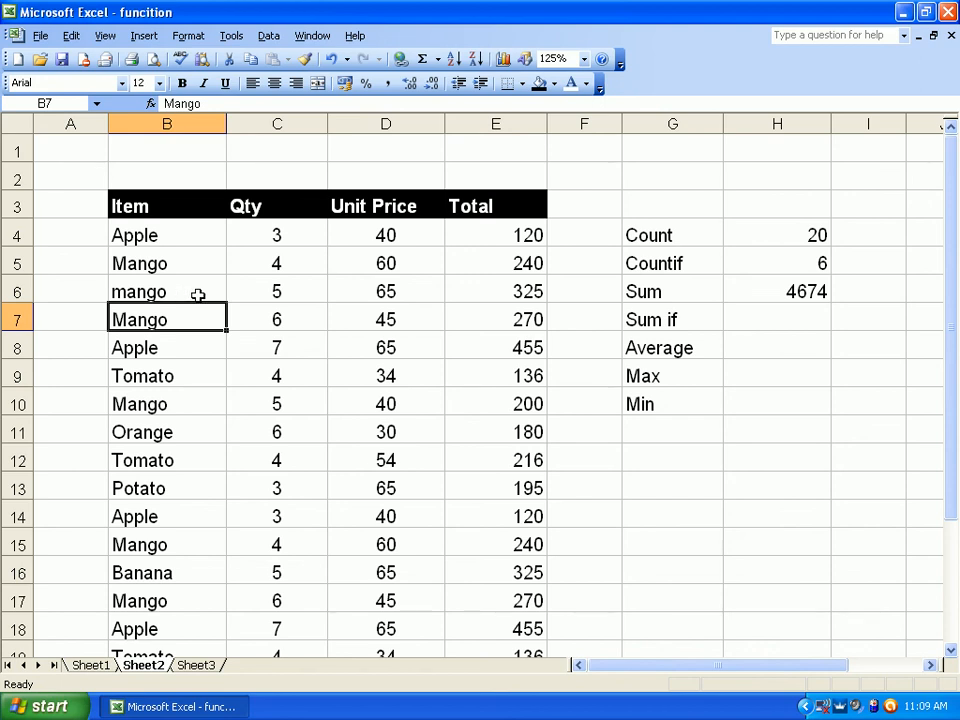
Step: Sum the Mango totals in H7 with =sumif(B4:B23,"Mango",Total) and check the cell's formula
click(755, 302)
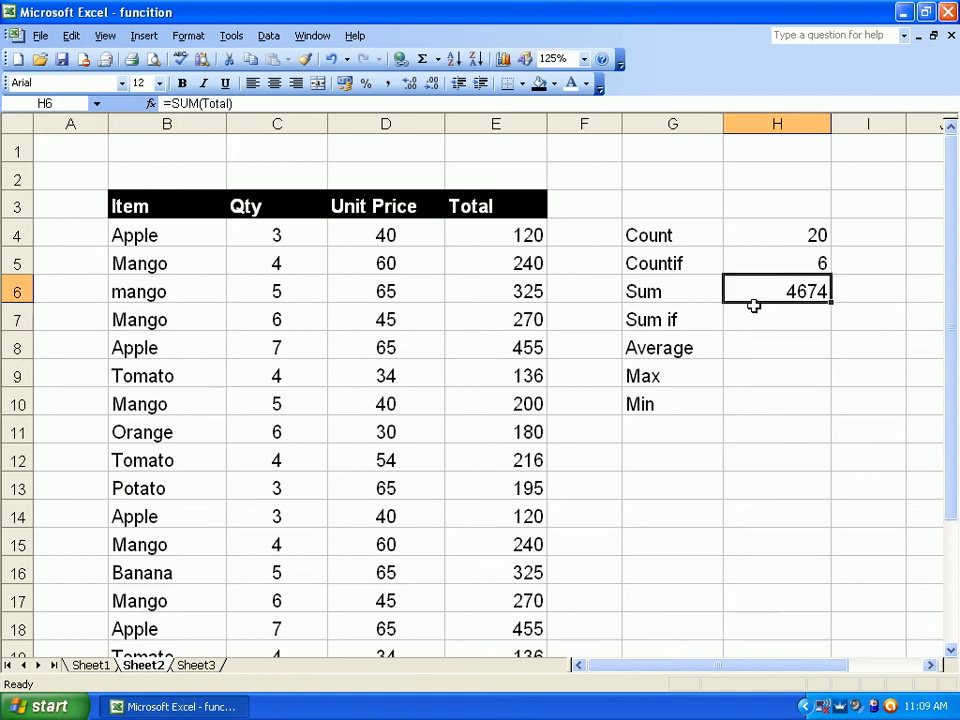
click(738, 319)
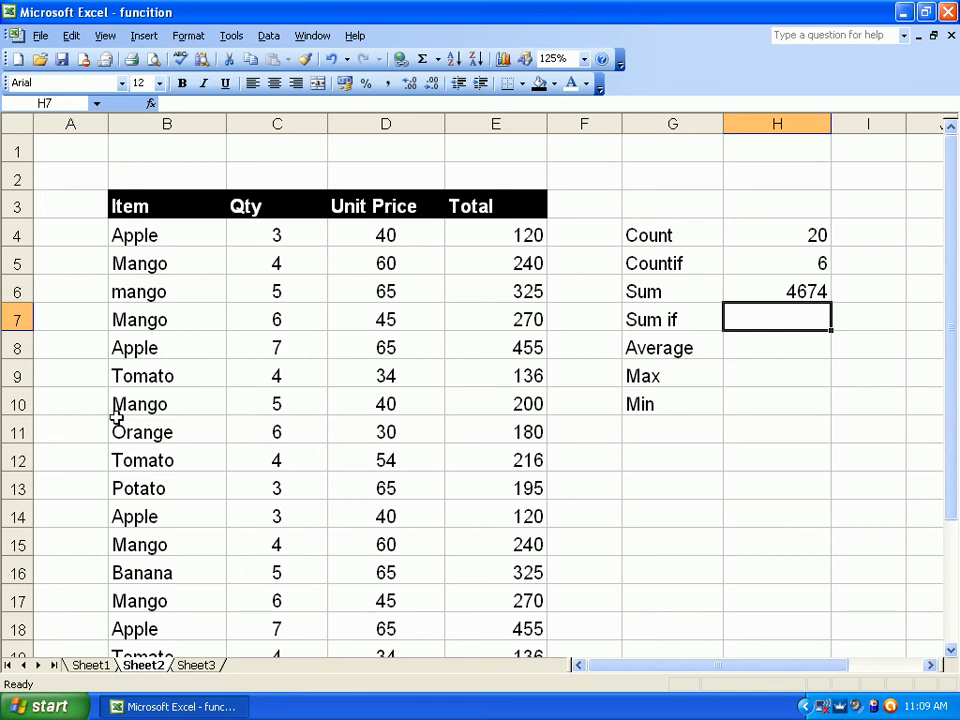
text(=su)
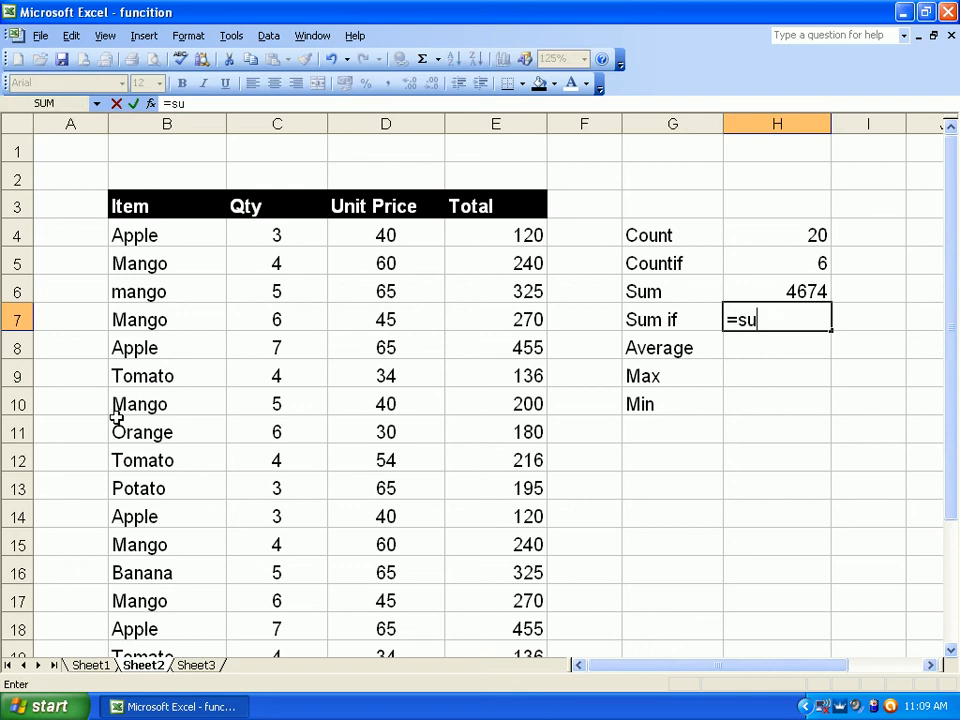
text(mif()
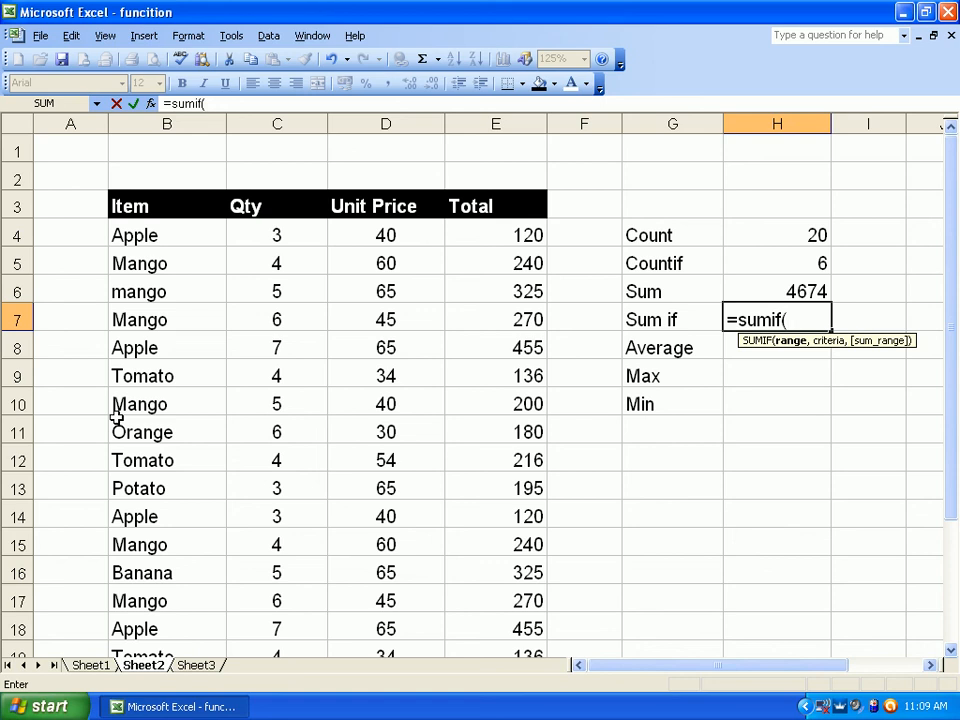
drag(160, 234, 140, 622)
text(,)
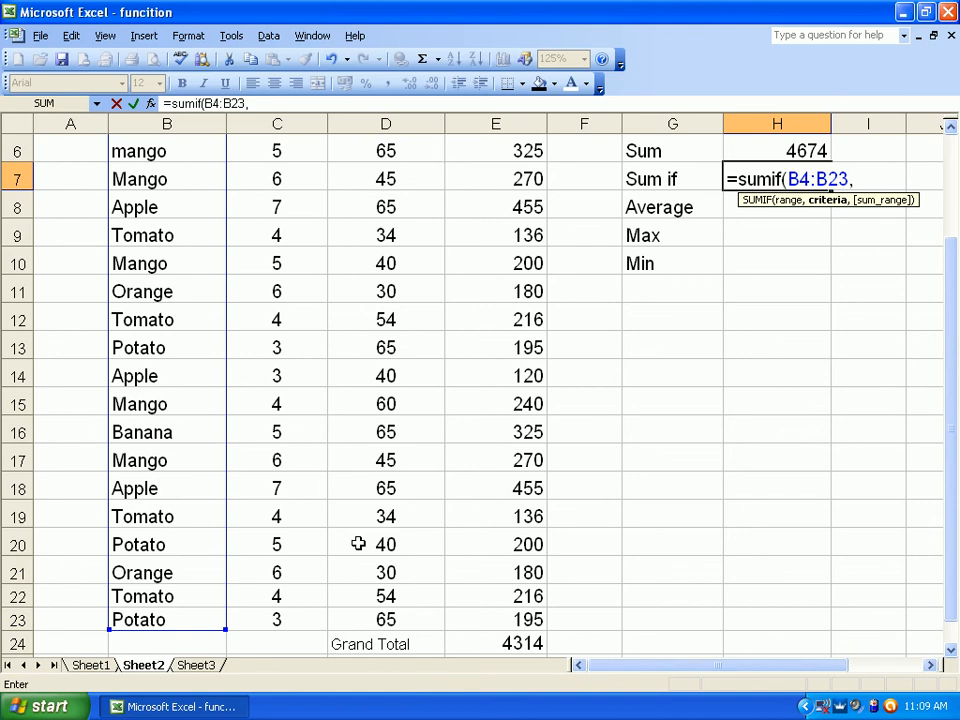
text("Man)
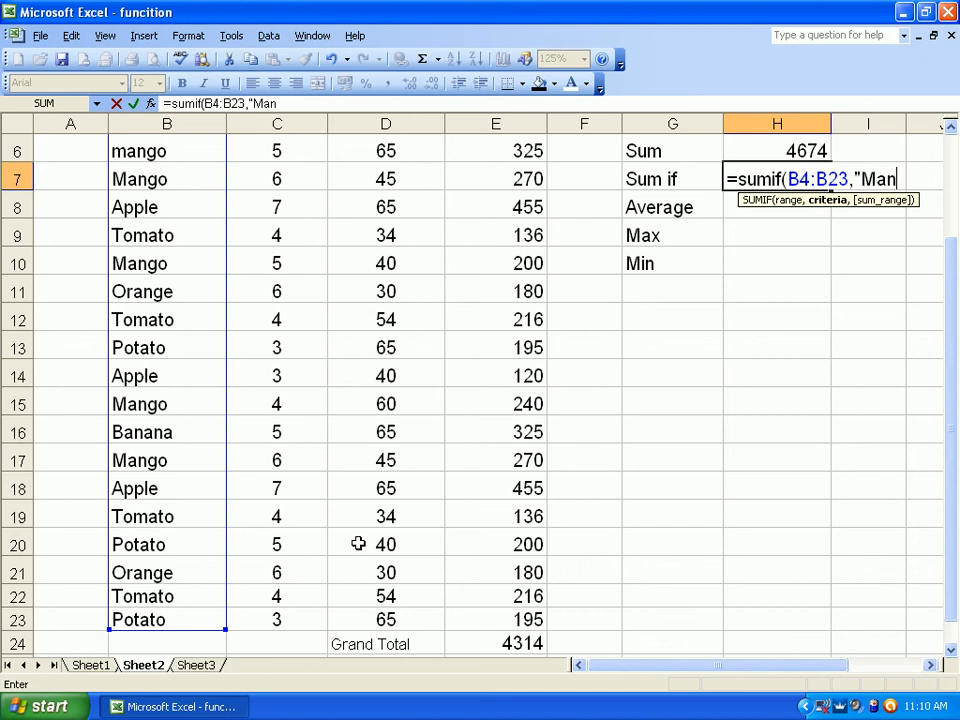
text(go",)
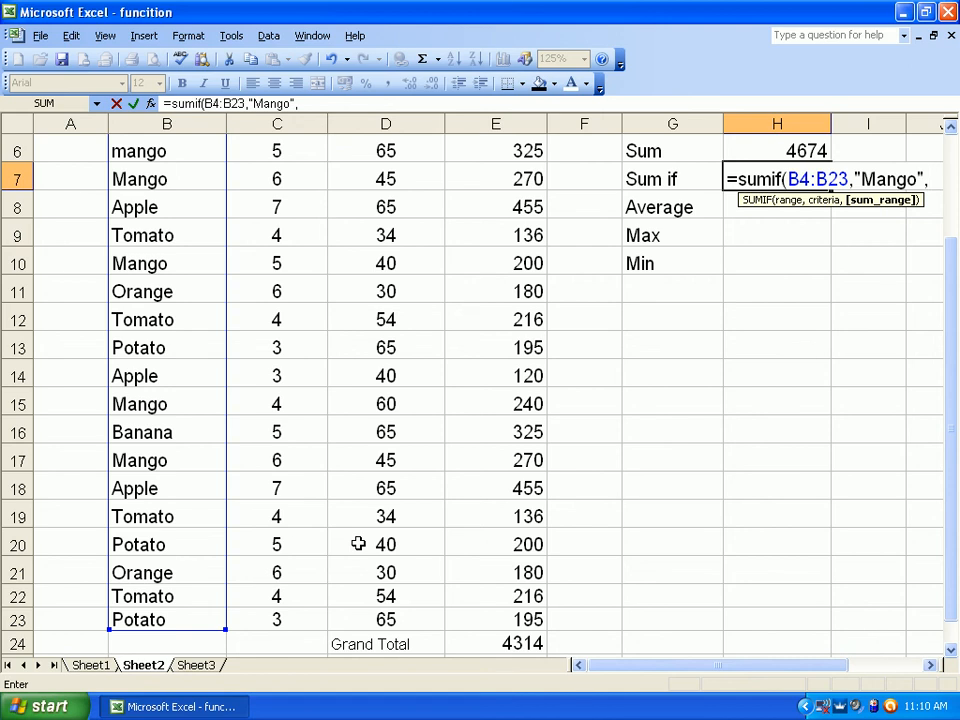
scroll(578, 470, up, 1)
drag(510, 179, 510, 593)
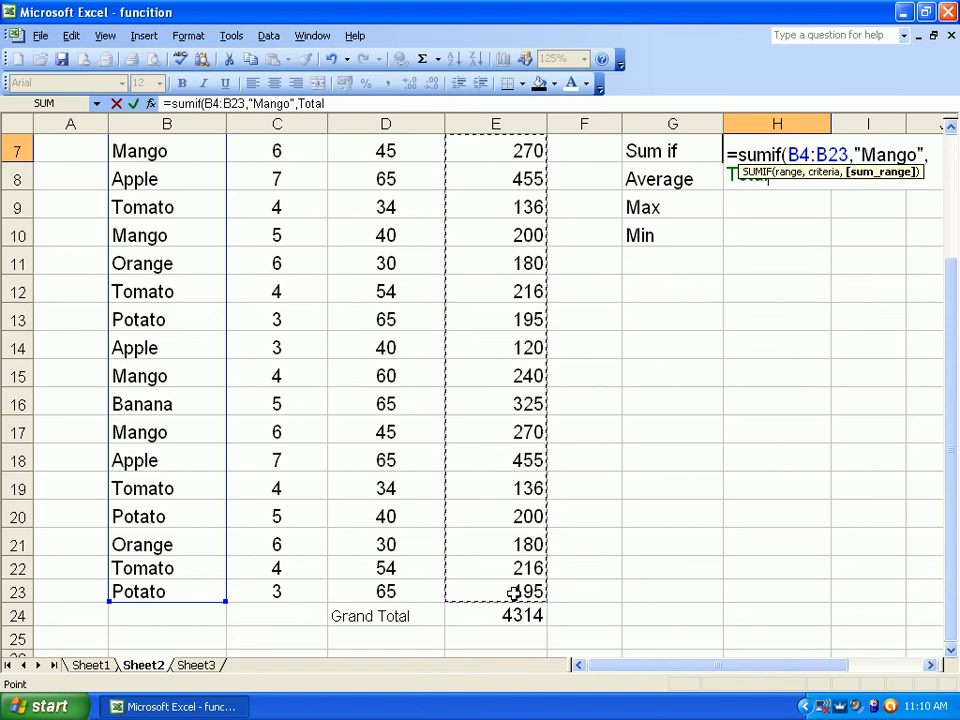
text())
key(Return)
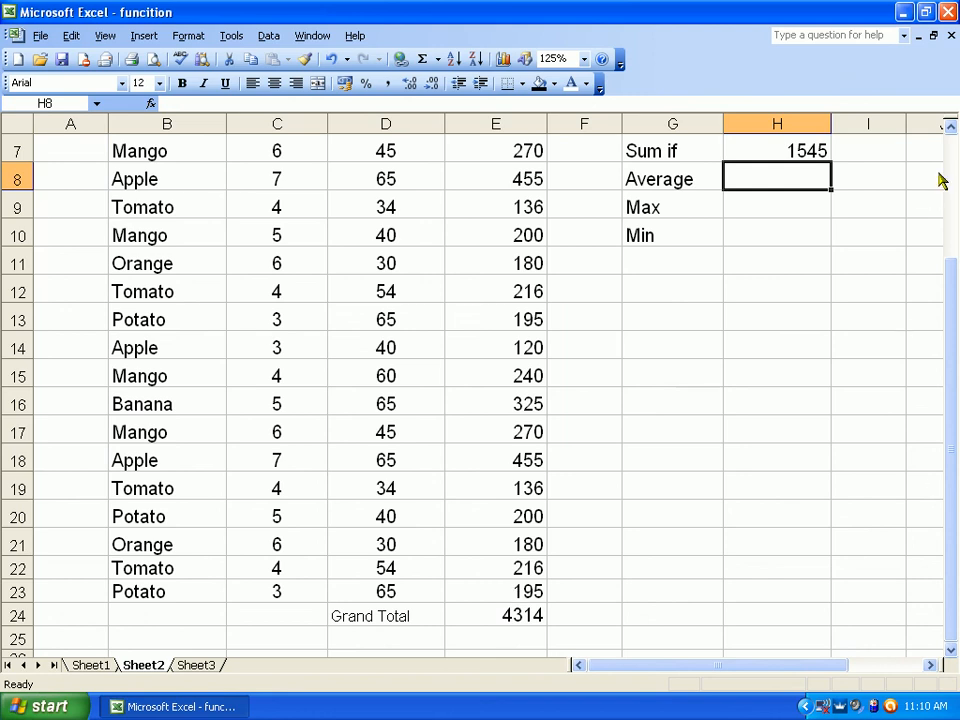
click(951, 128)
click(951, 128)
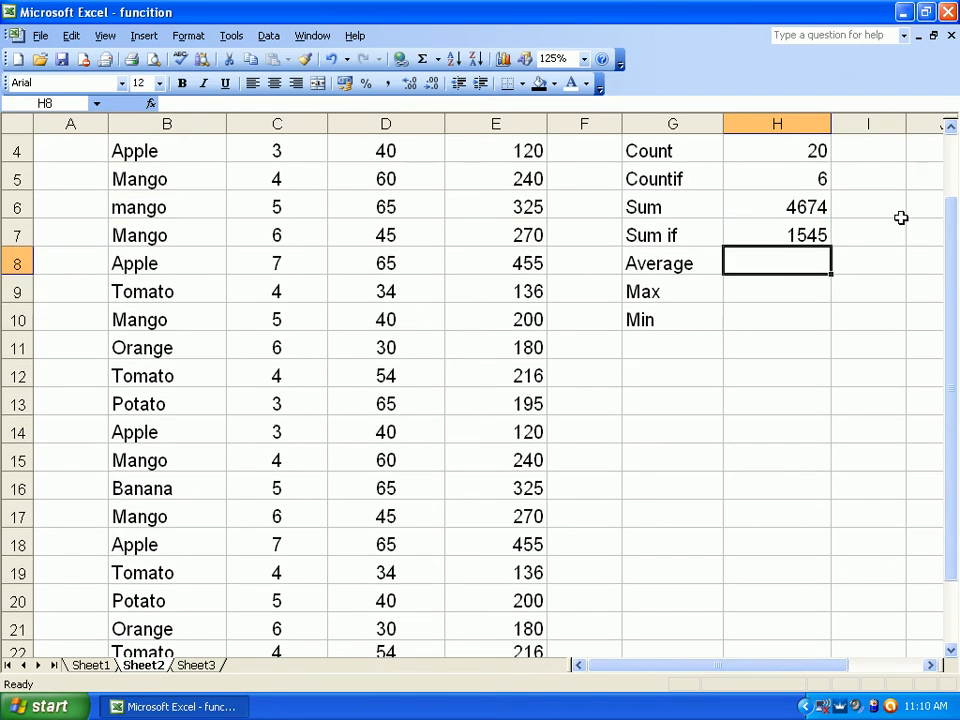
click(805, 238)
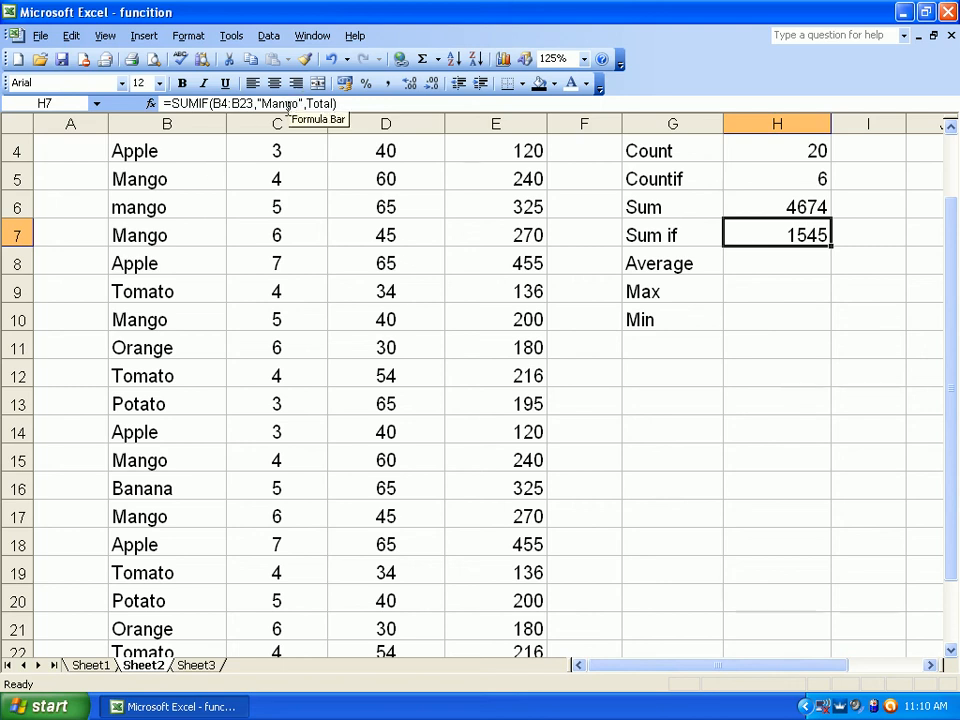
scroll(300, 325, up, 1)
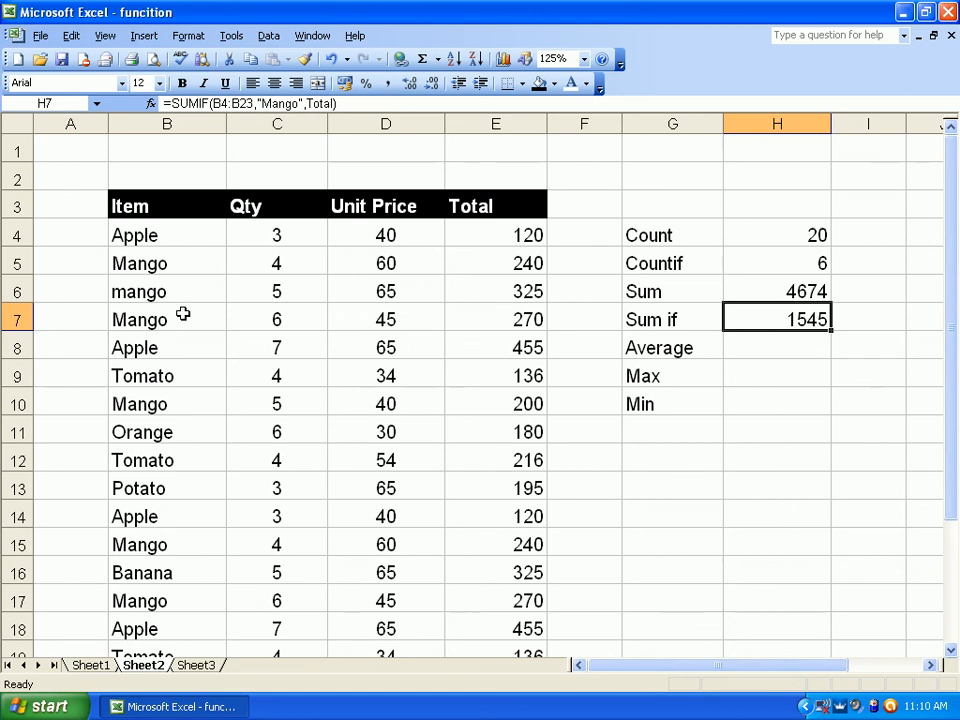
Step: Calculate the average of the Total column in H8 with =average(Total)
click(739, 344)
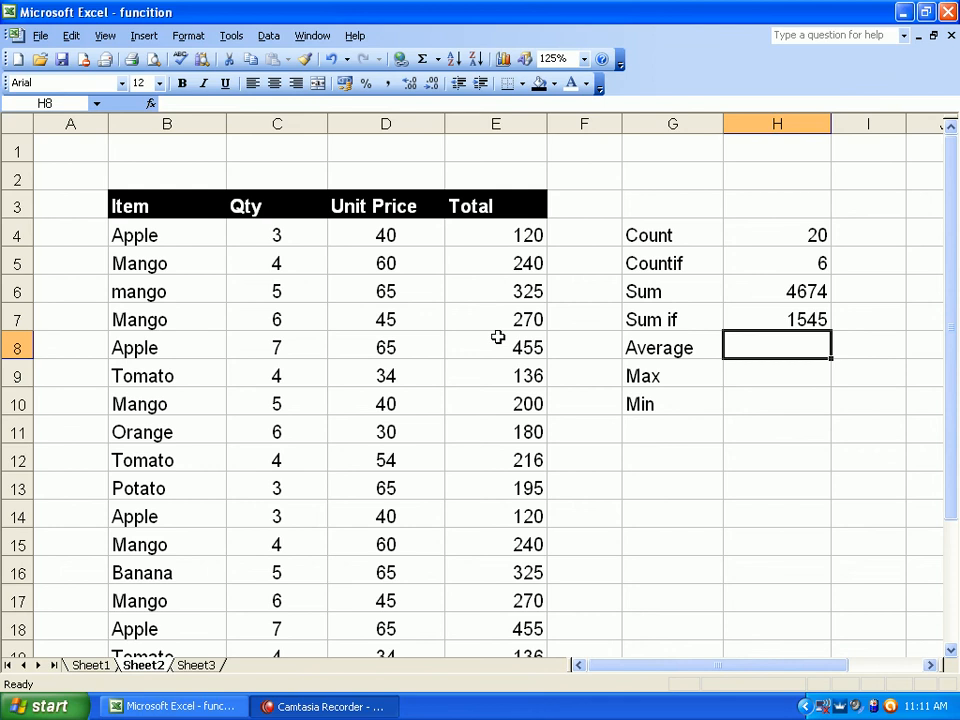
text(=)
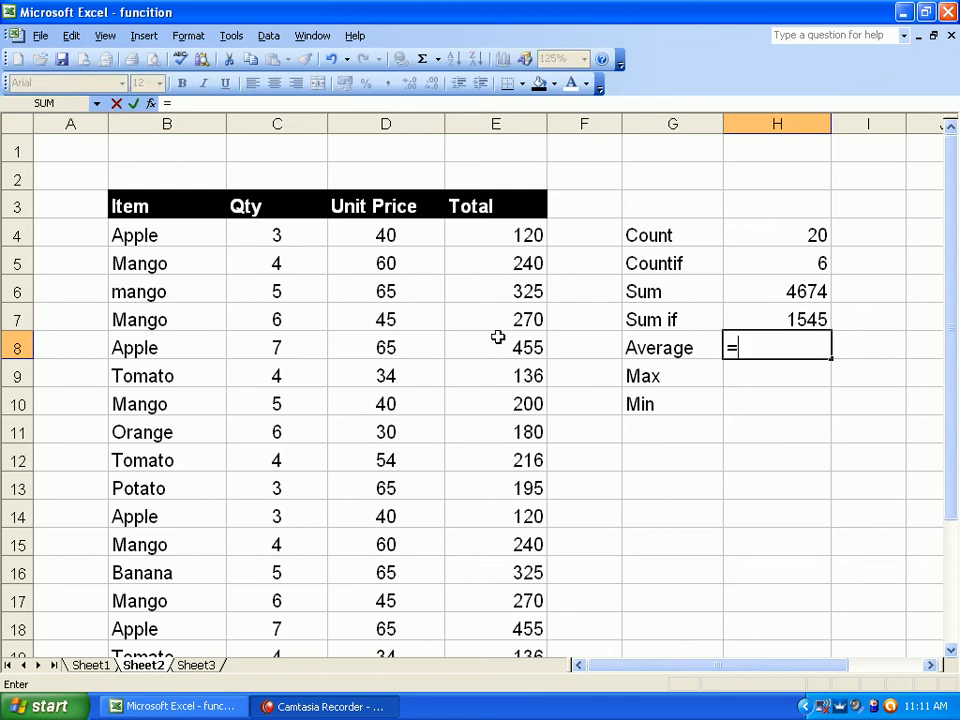
text(average()
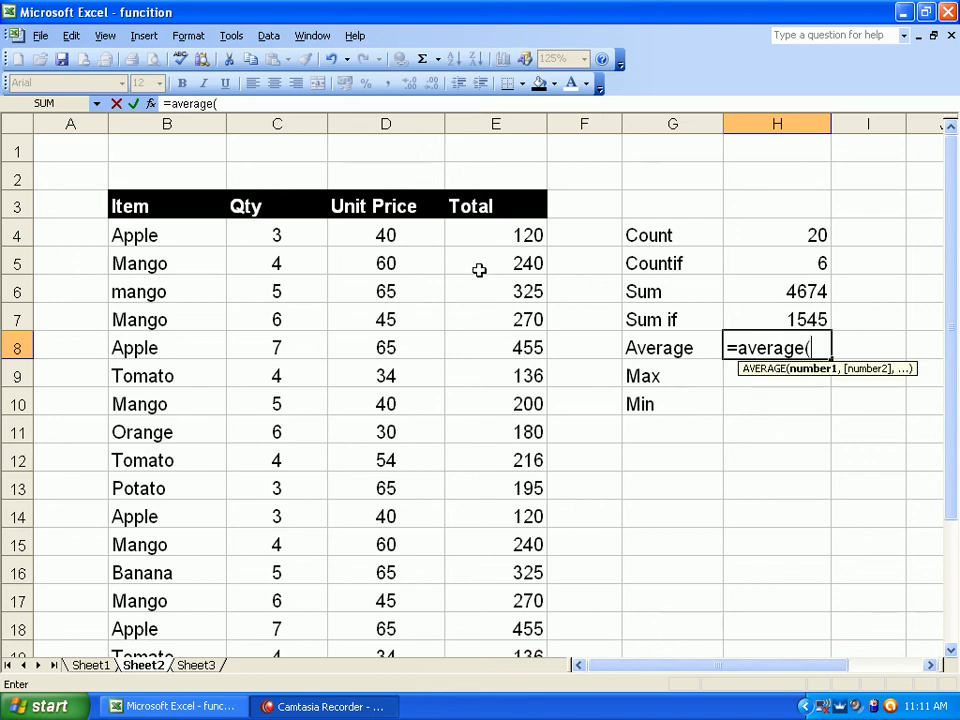
drag(491, 240, 494, 620)
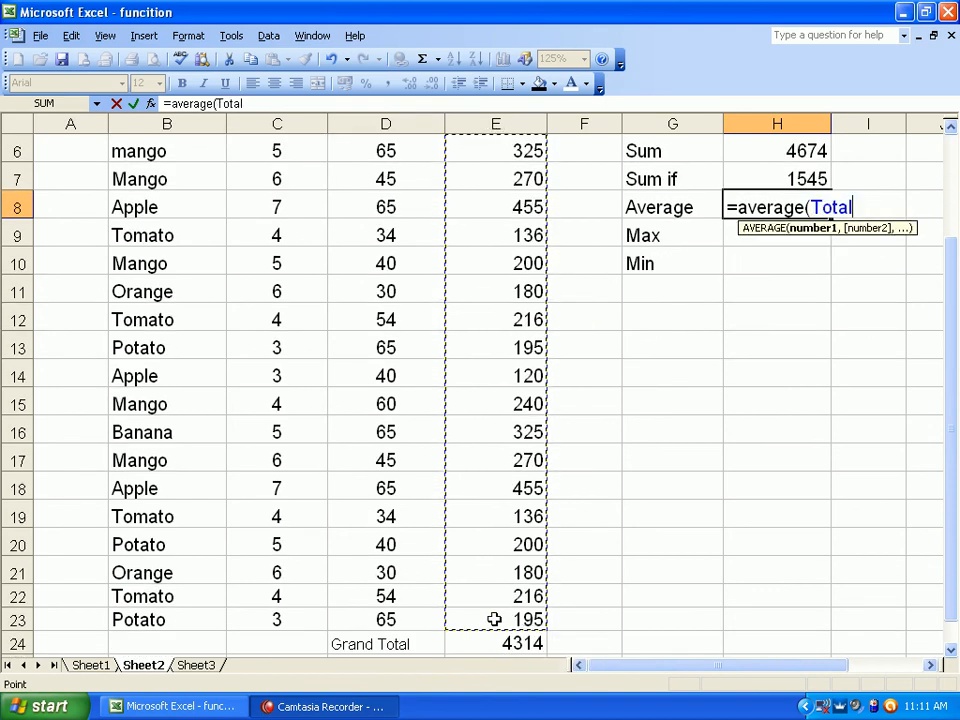
text())
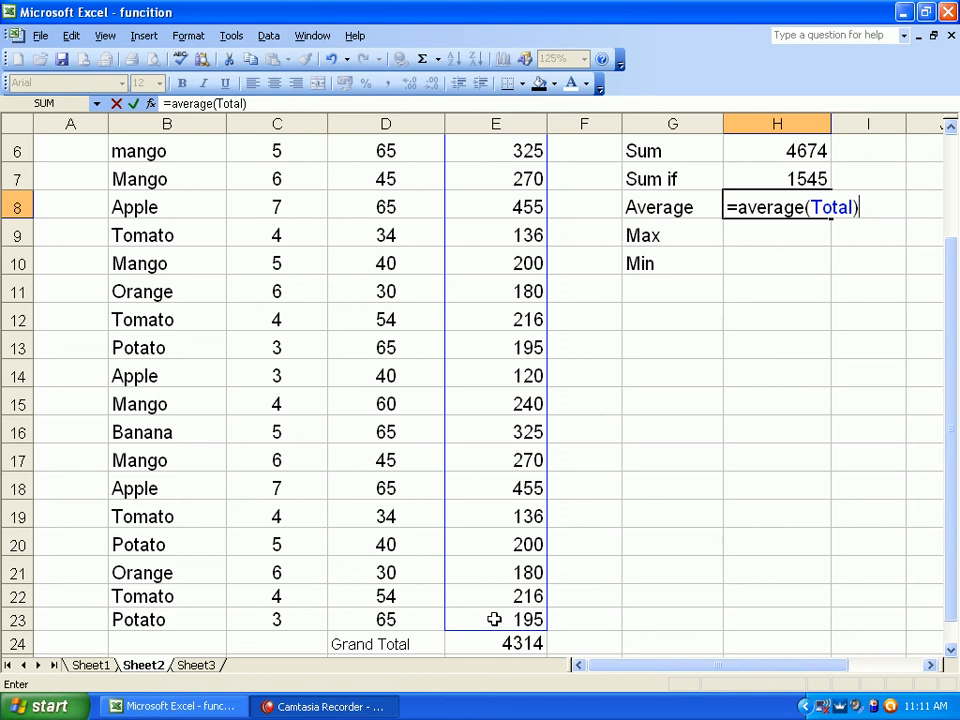
key(Return)
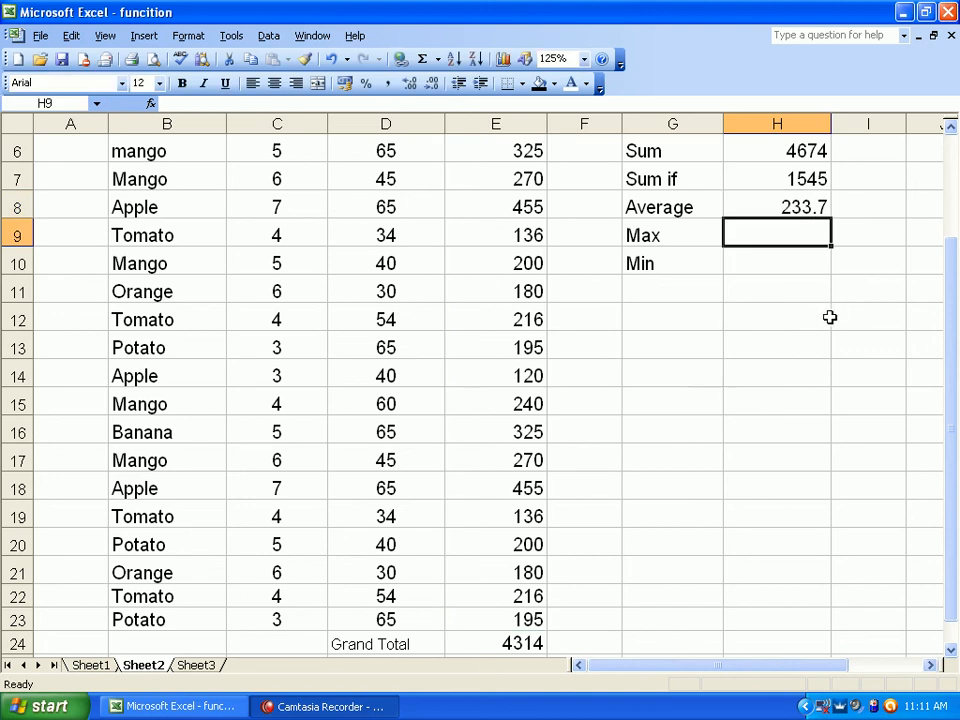
Step: Find the largest value of the Total range in H9 with =Max(total)
scroll(846, 302, up, 1)
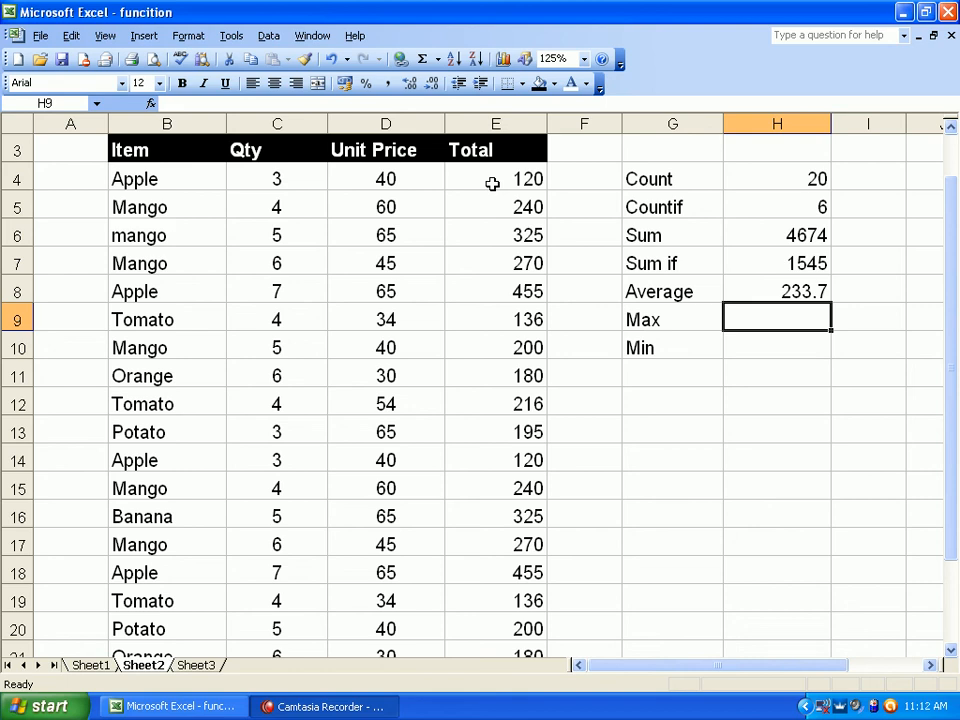
text(=Ma)
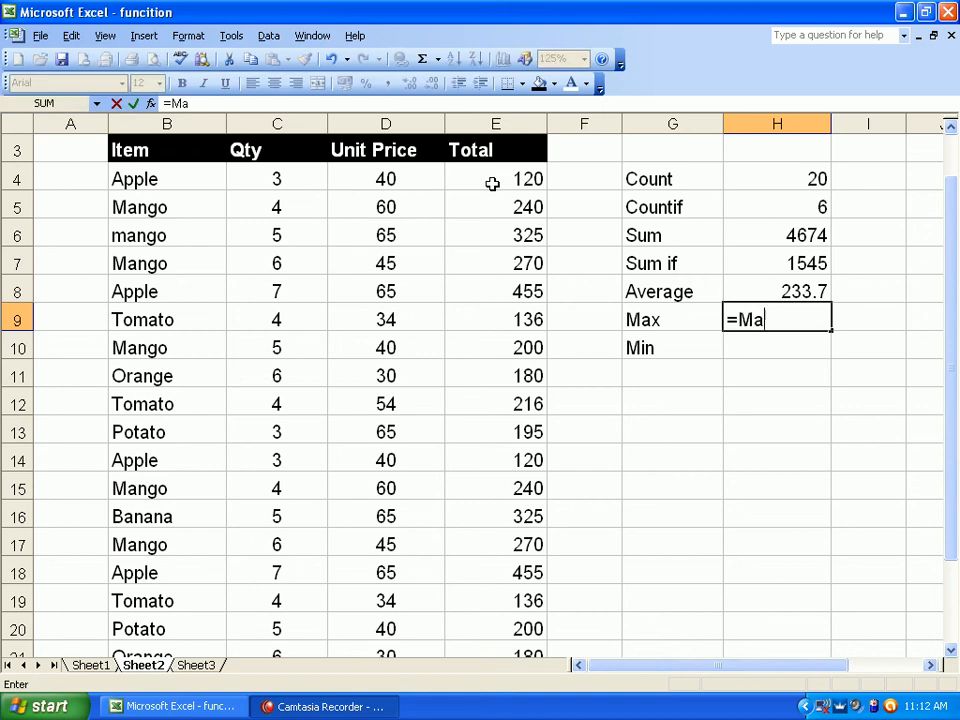
text(x()
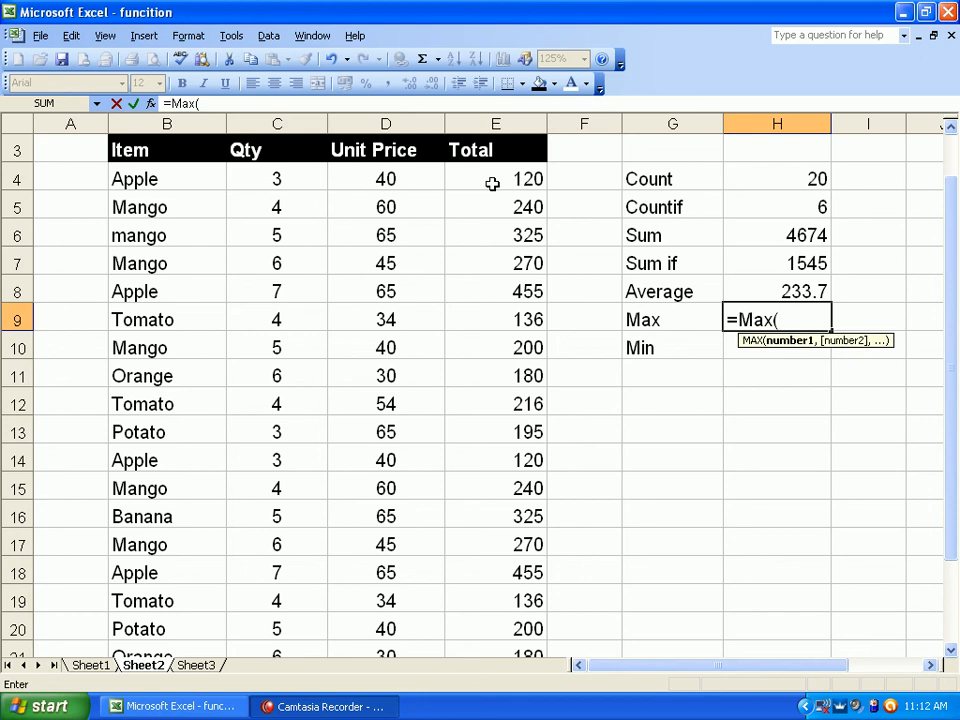
text(total)
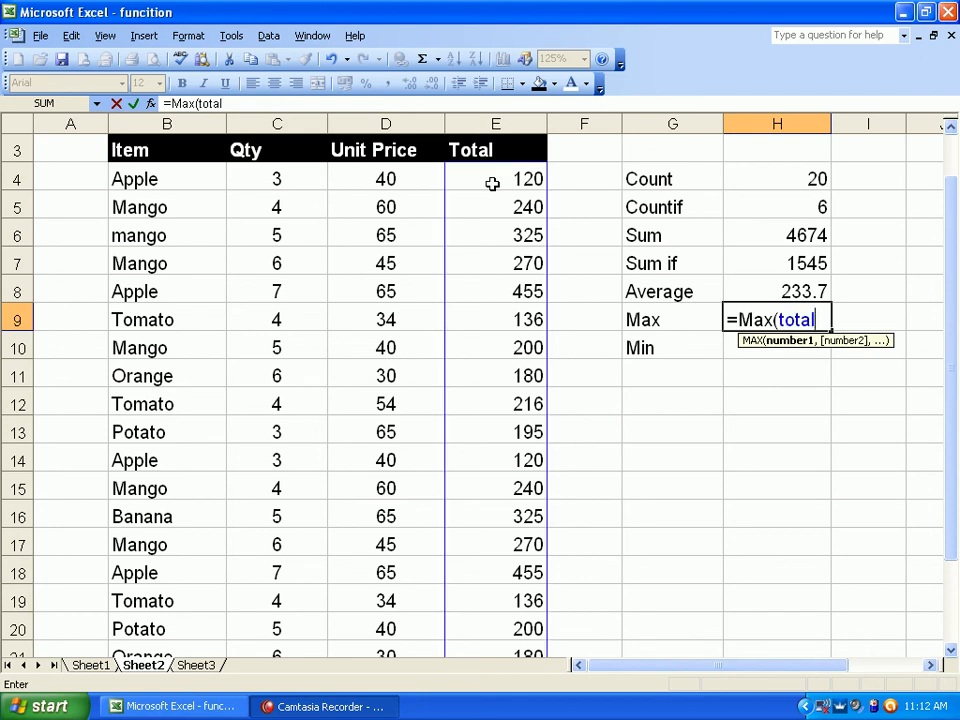
text())
key(Return)
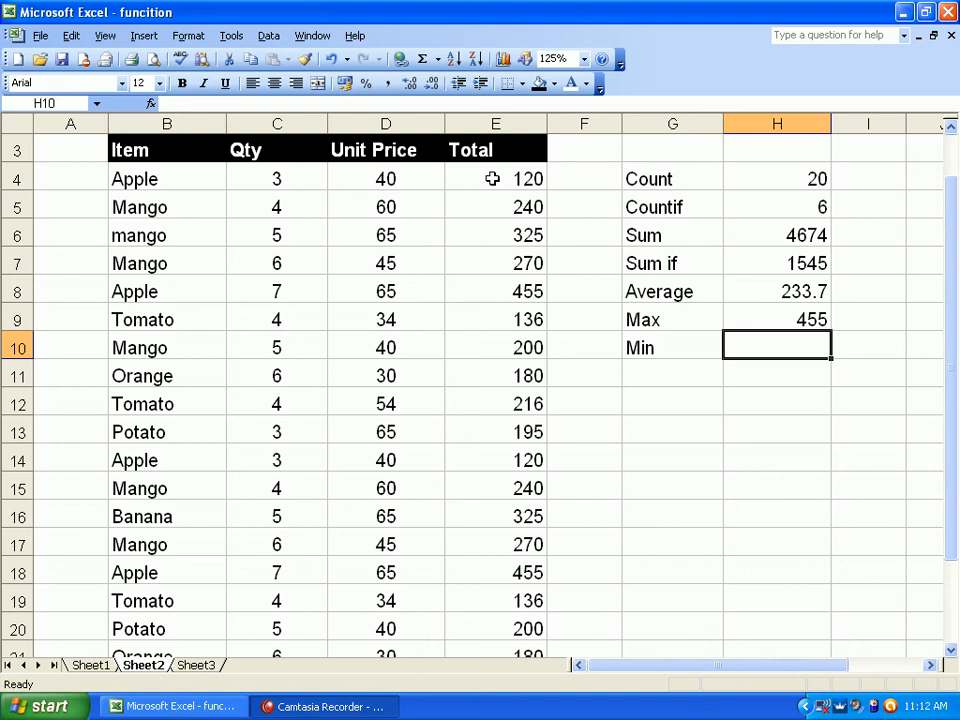
Step: Find the smallest value of the Total range in H10 with =min(total) and review the formulas in H10 up to H7
text(=min(total))
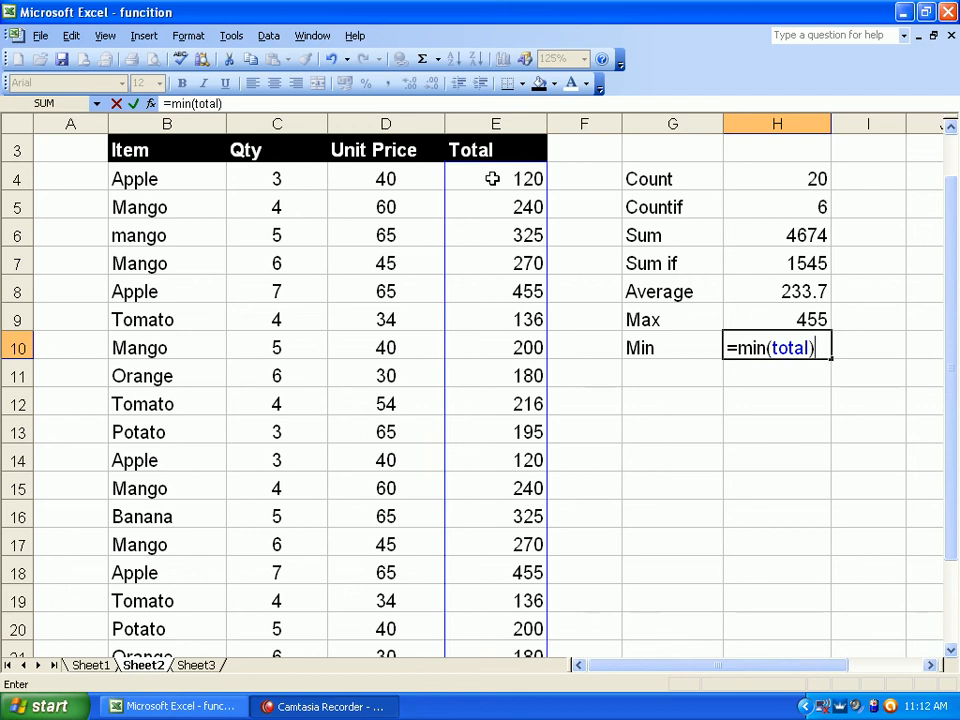
key(Return)
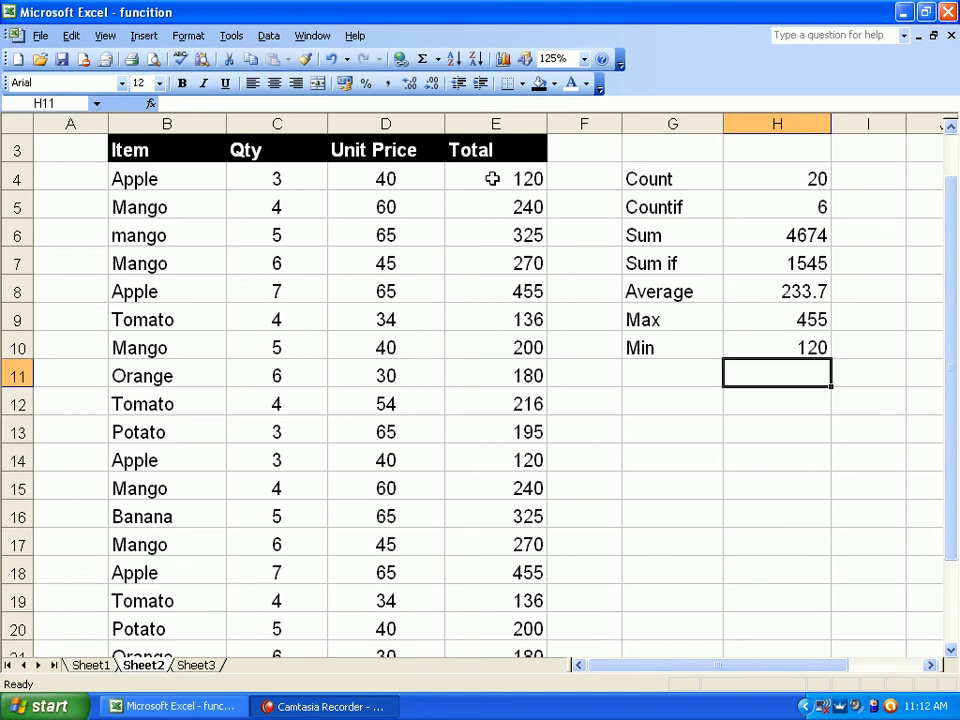
click(752, 350)
click(753, 316)
click(753, 286)
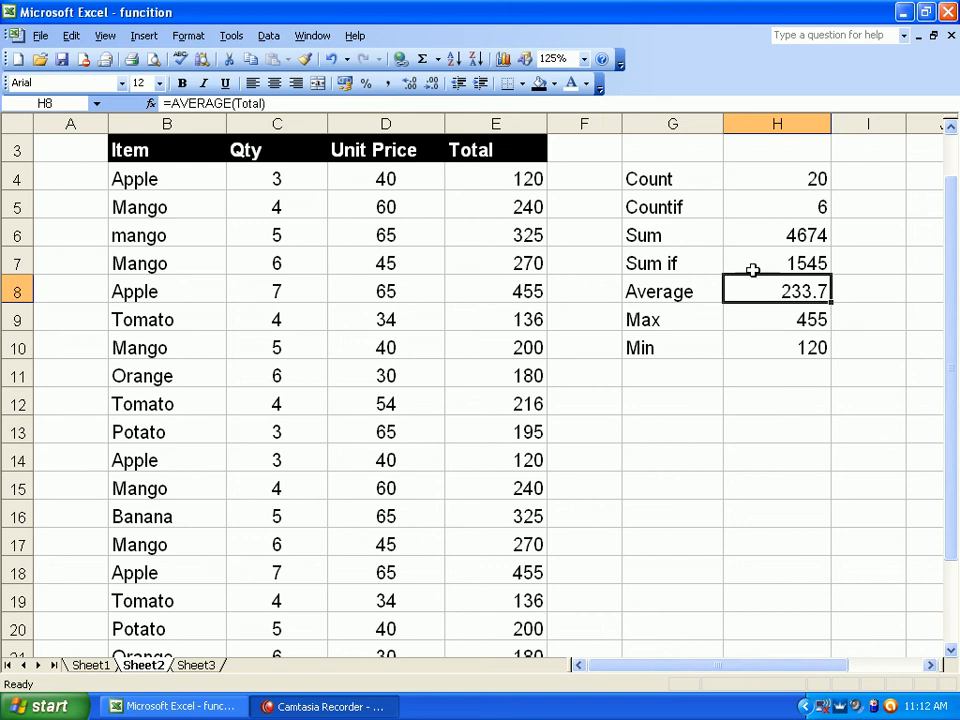
click(726, 267)
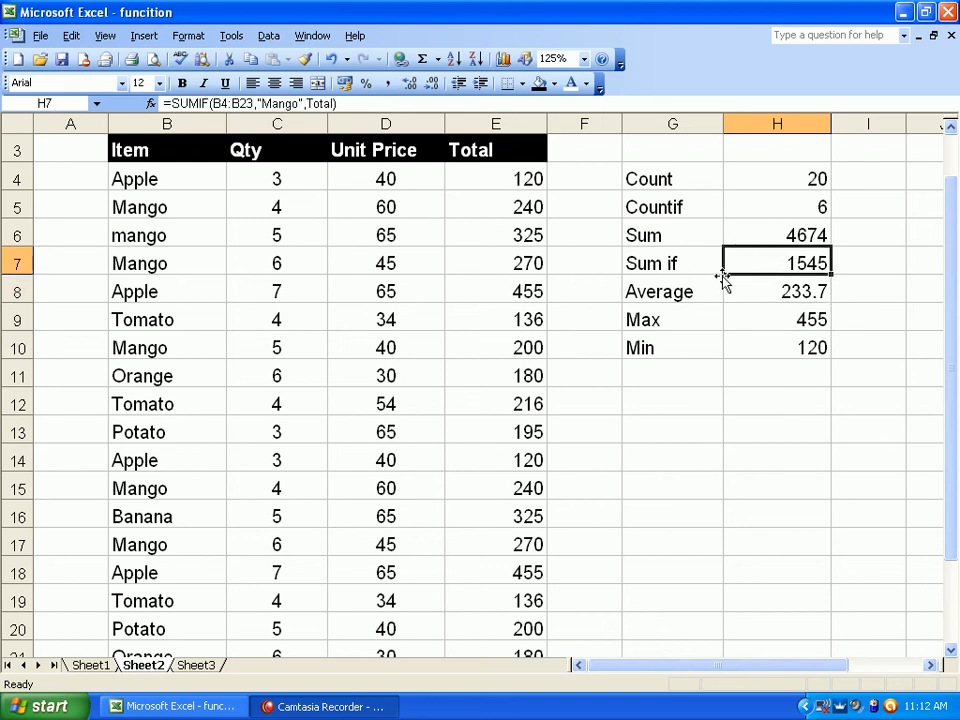